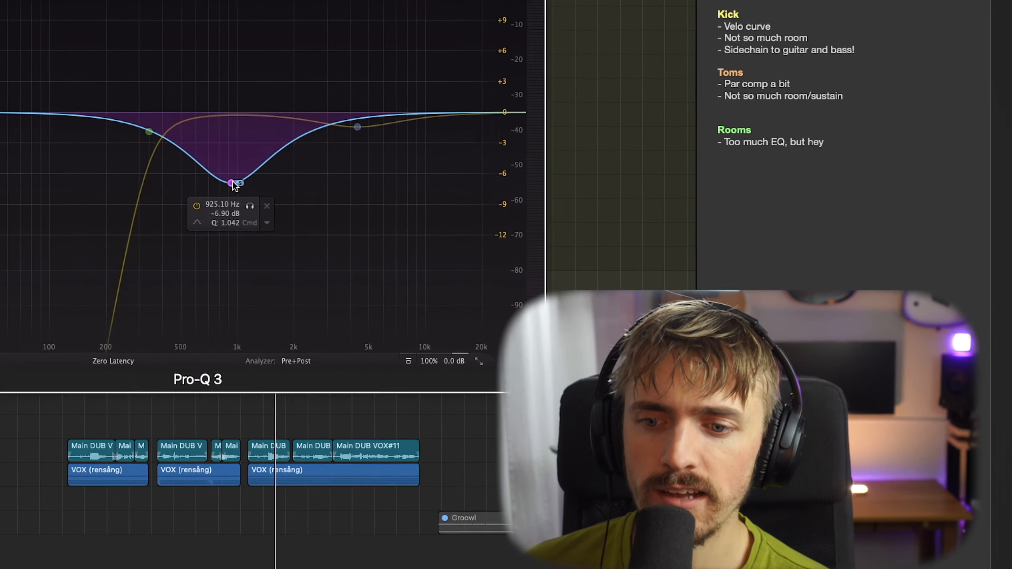
Examine the 925 Hz cut in the open Pro-Q 3 equalizer, and select the OH track
click(563, 335)
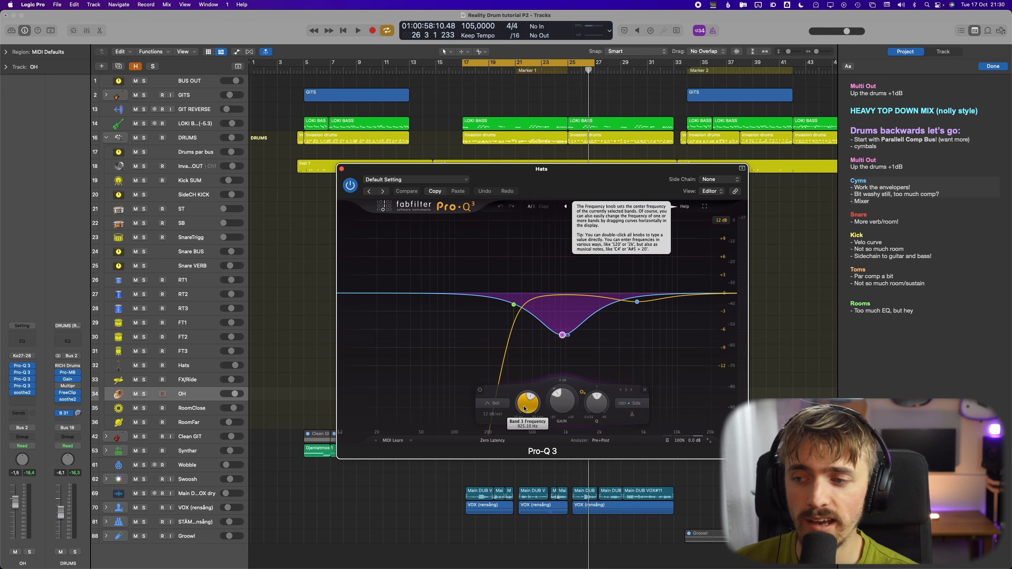
click(175, 384)
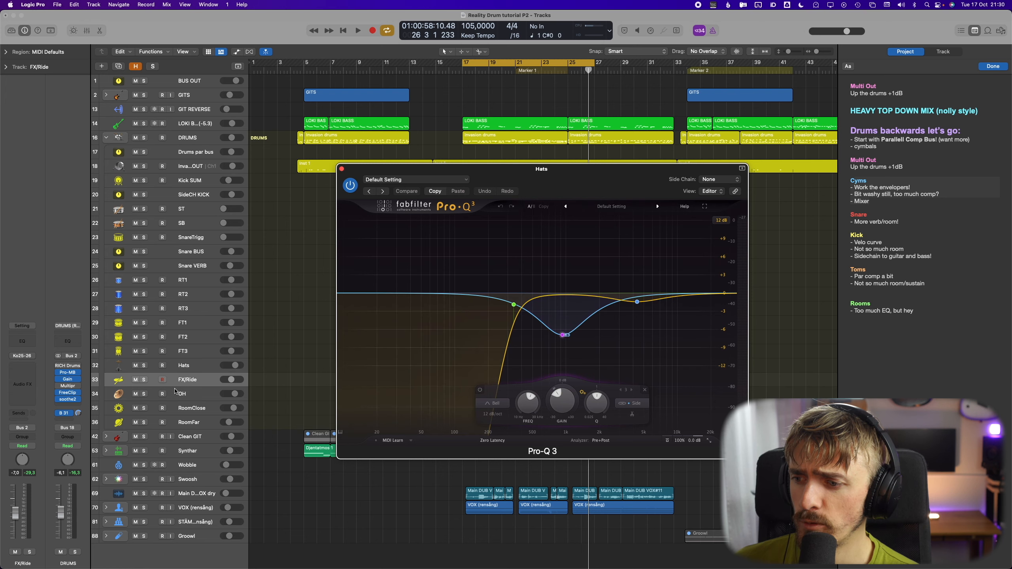
key(Down)
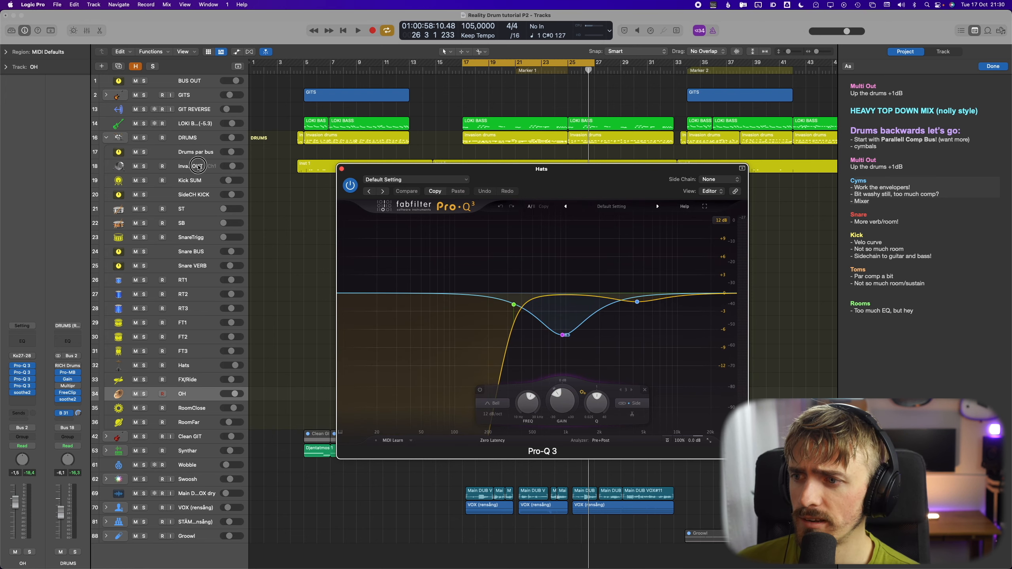
Bring up the Invasion drum instrument from its multi-out track and audition the looped section
click(198, 168)
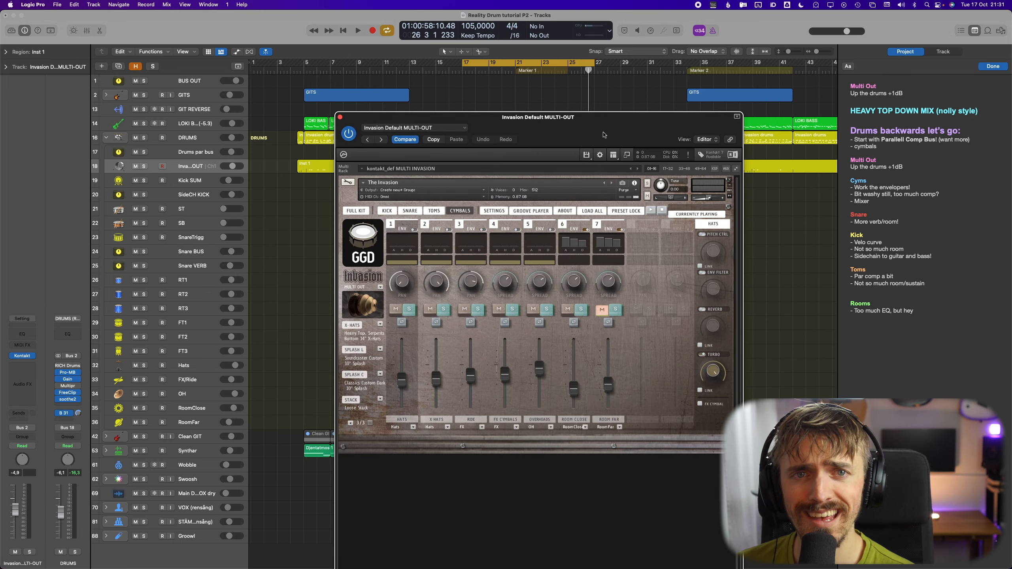
key(space)
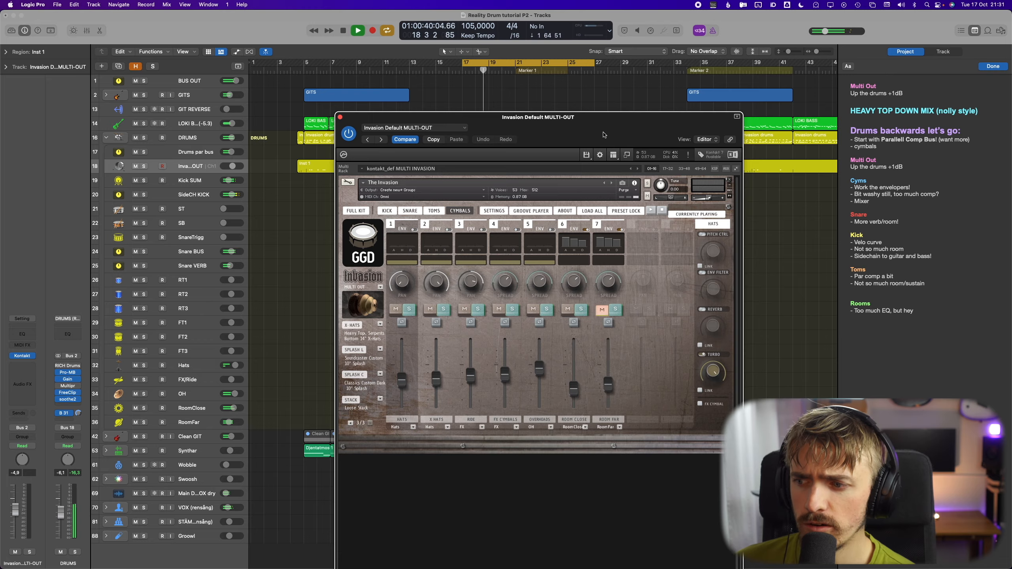
key(space)
Select the BUS OUT track and review the Channel EQ, Grand Finale and Pro-L 2 plug-ins on the master channel
click(184, 83)
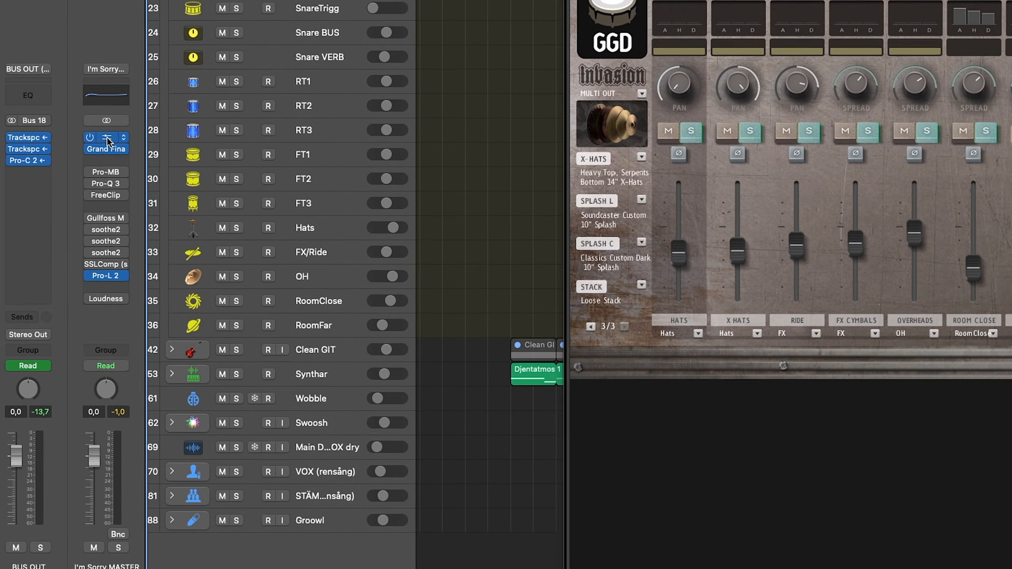
click(67, 313)
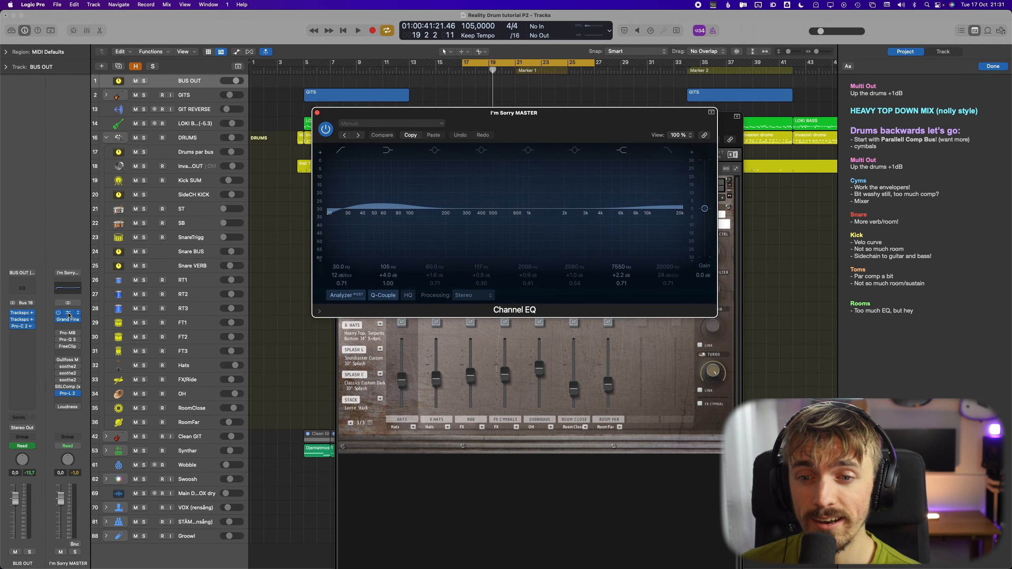
click(68, 320)
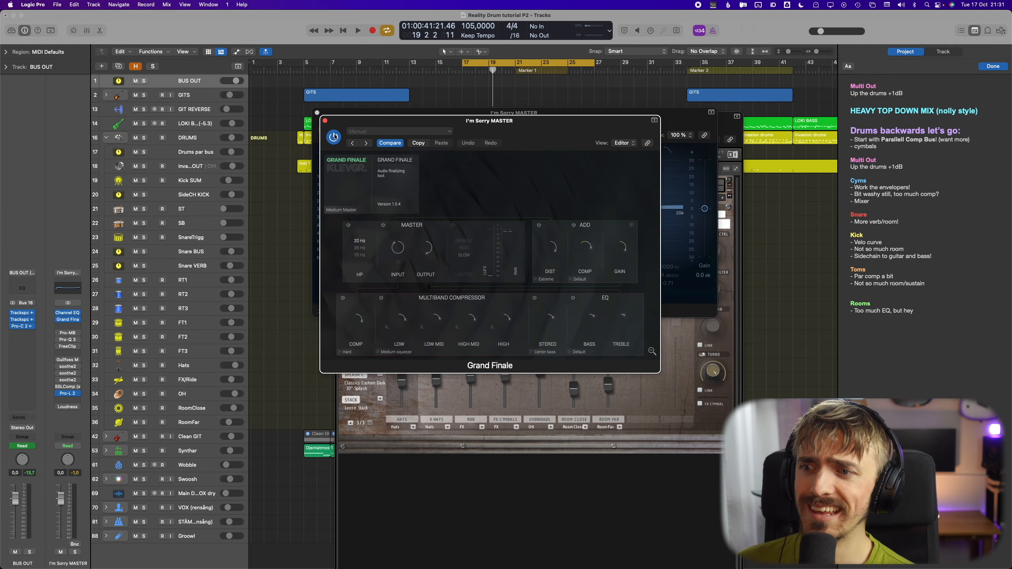
click(325, 119)
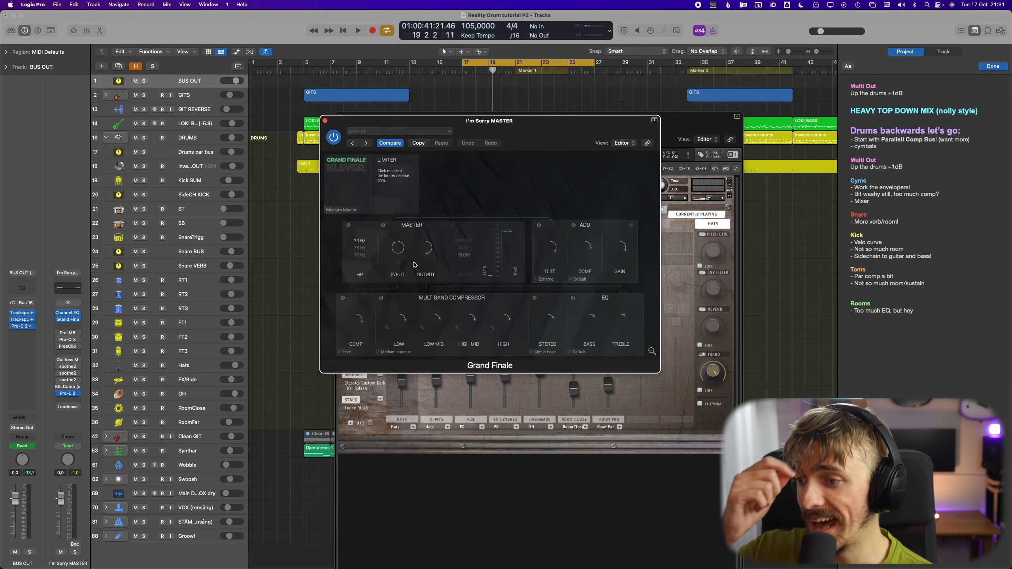
click(70, 394)
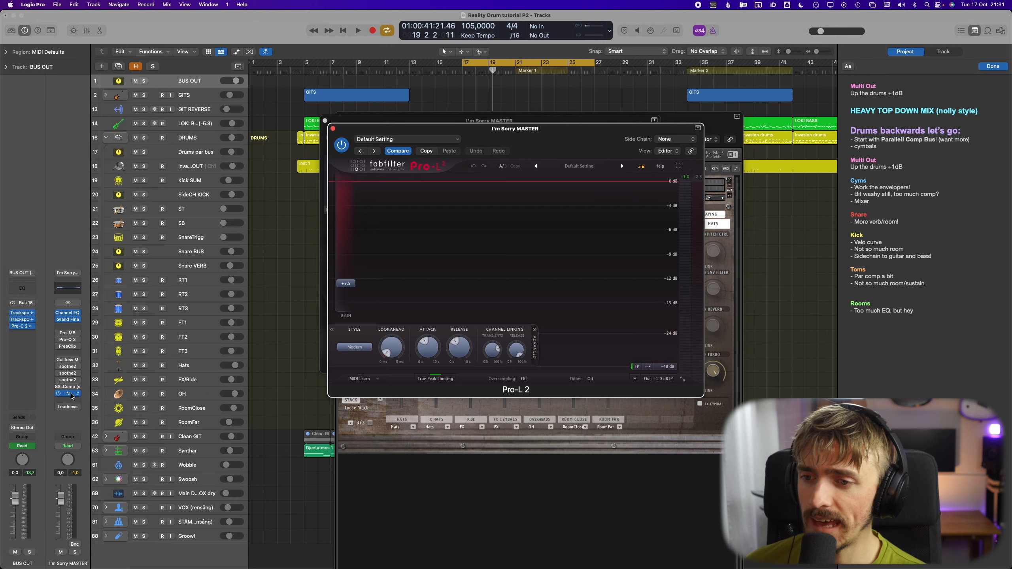
mouse_move(341, 287)
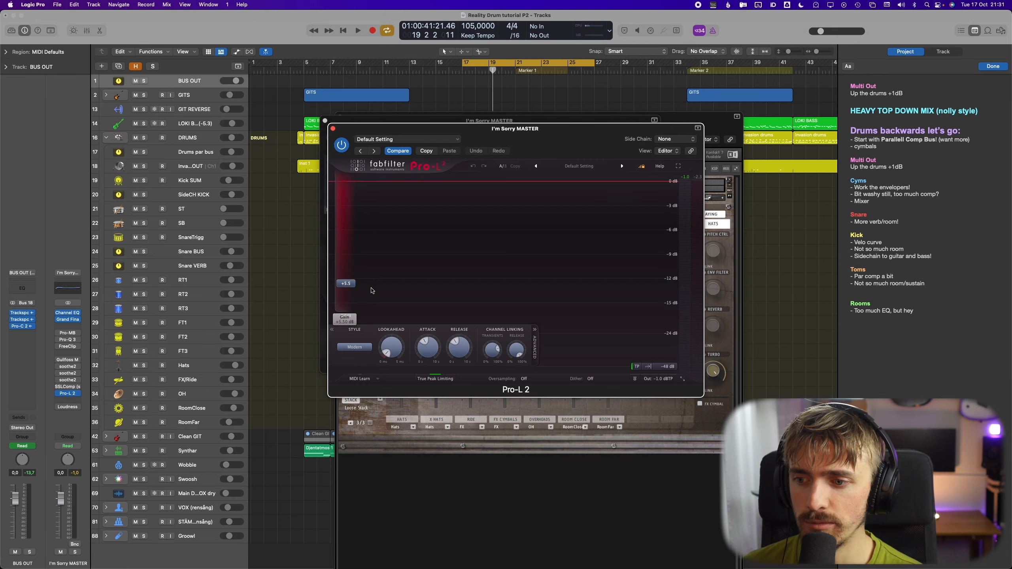
click(333, 129)
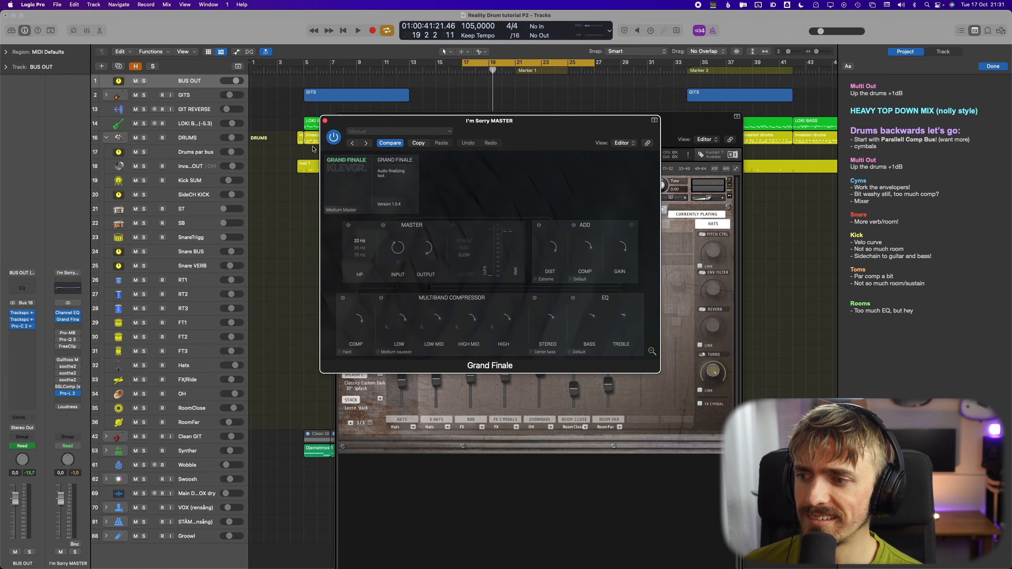
Play the looped section and raise the gain of the master's Pro-L 2 limiter to +18.6 dB
key(space)
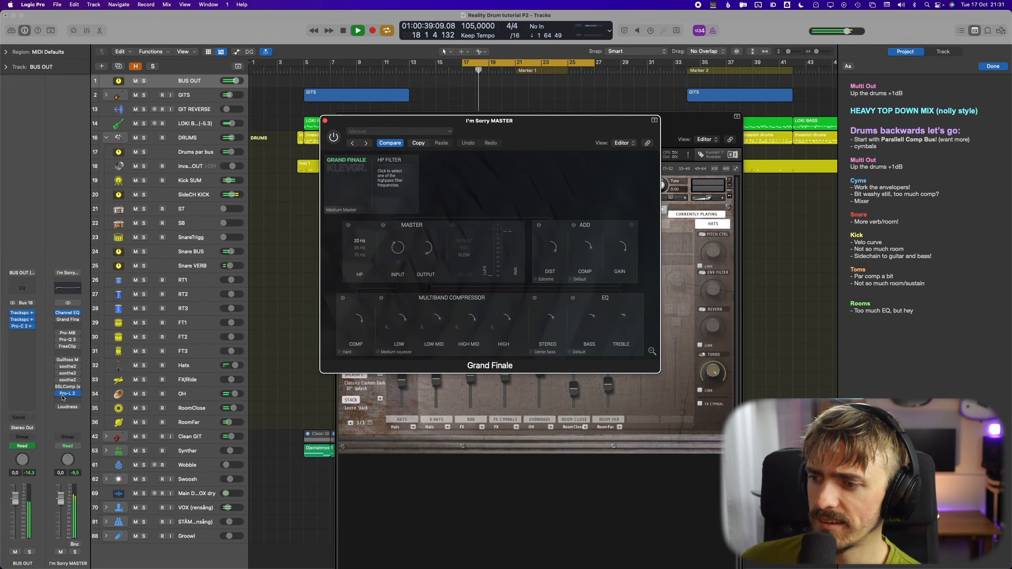
click(8, 402)
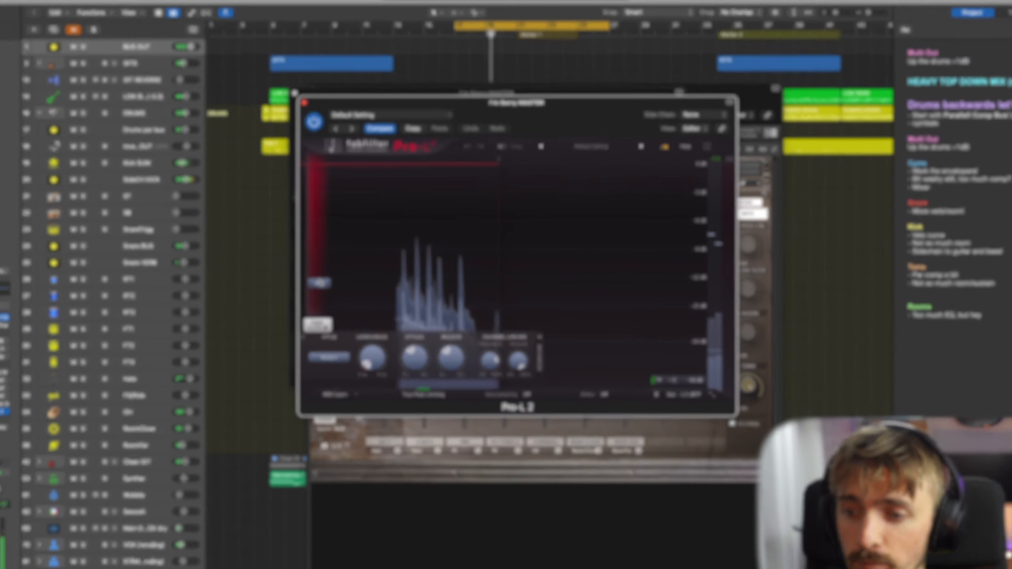
drag(346, 283, 351, 238)
drag(241, 204, 239, 190)
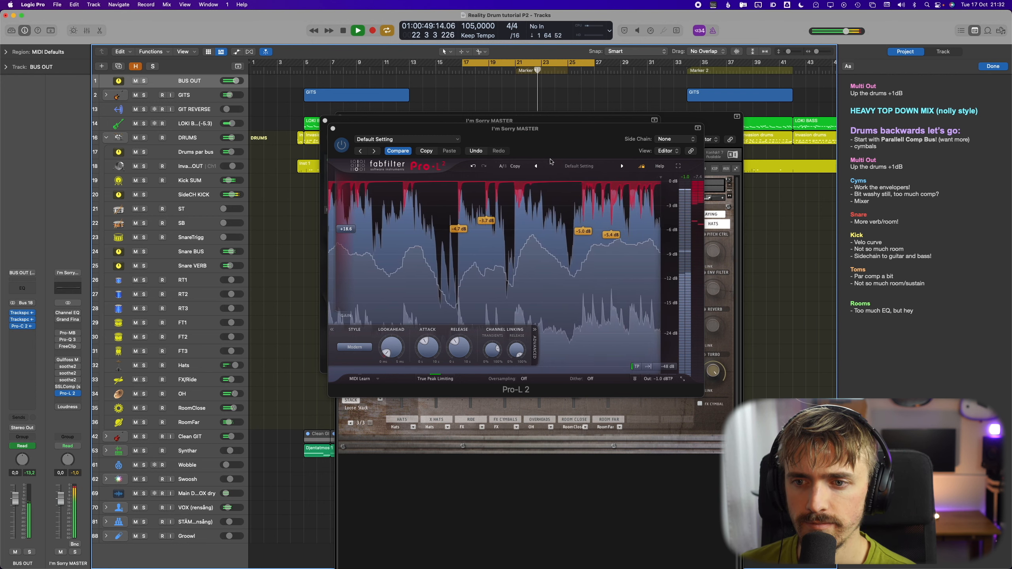
key(space)
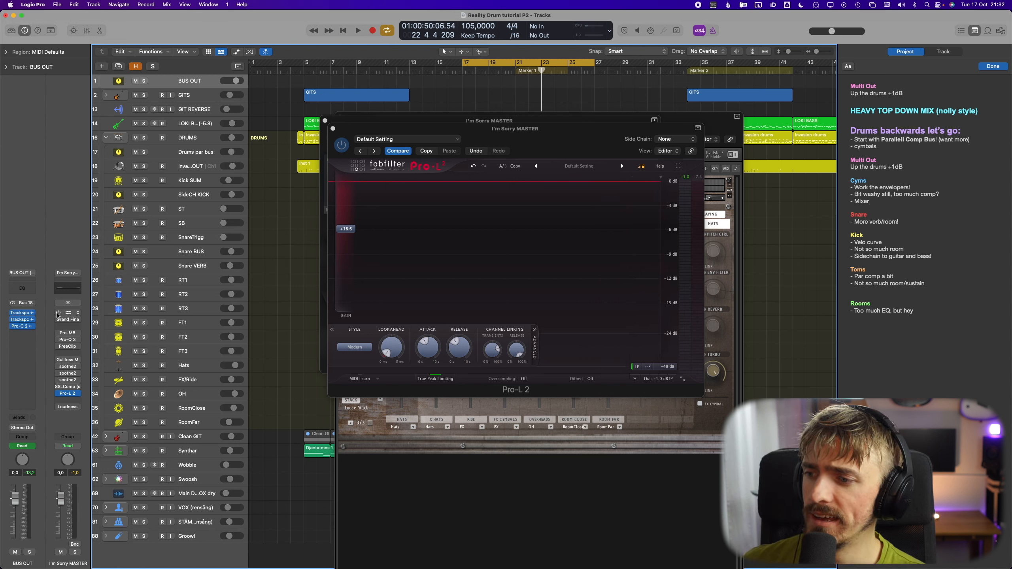
Lower the master's Pro-L 2 gain to about +5.4 dB during playback, then stop and close the limiter and Grand Finale
click(68, 293)
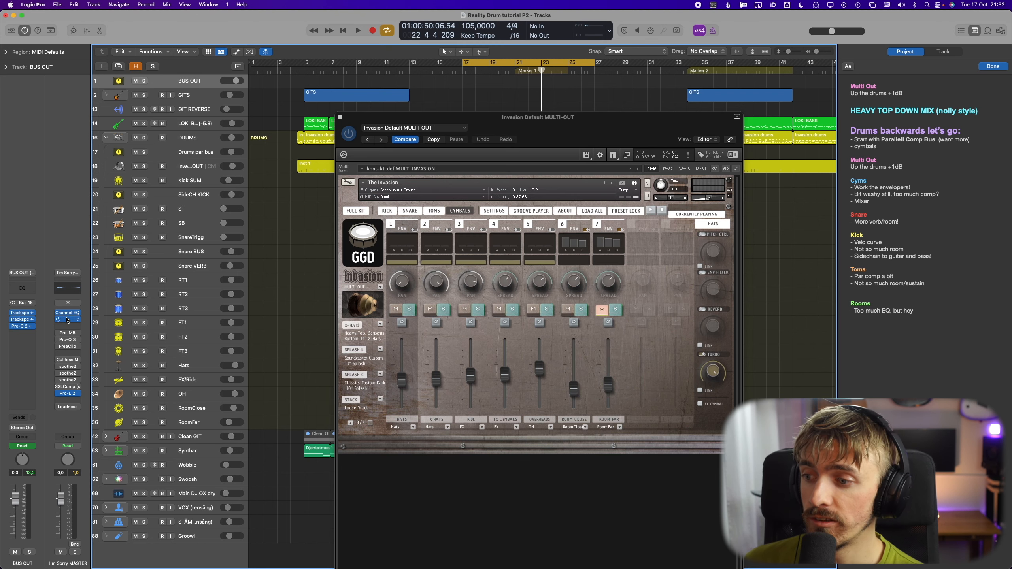
click(68, 320)
drag(558, 130, 560, 147)
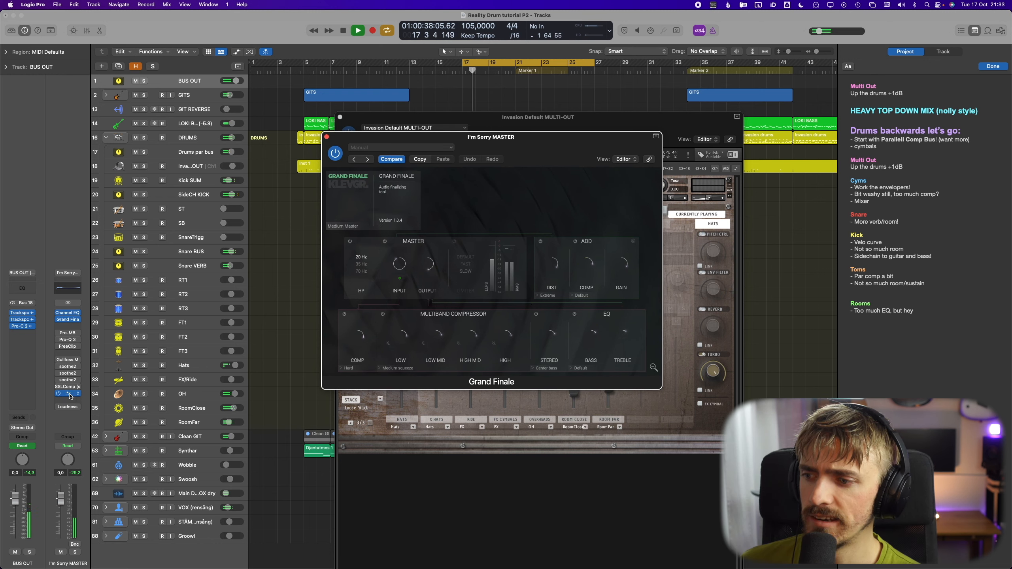
click(67, 394)
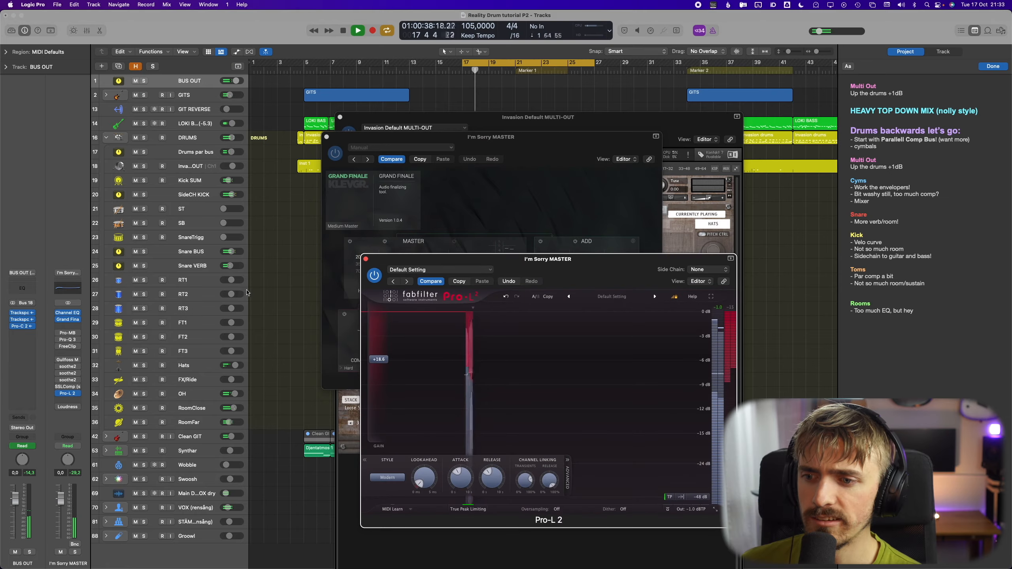
drag(387, 360, 389, 416)
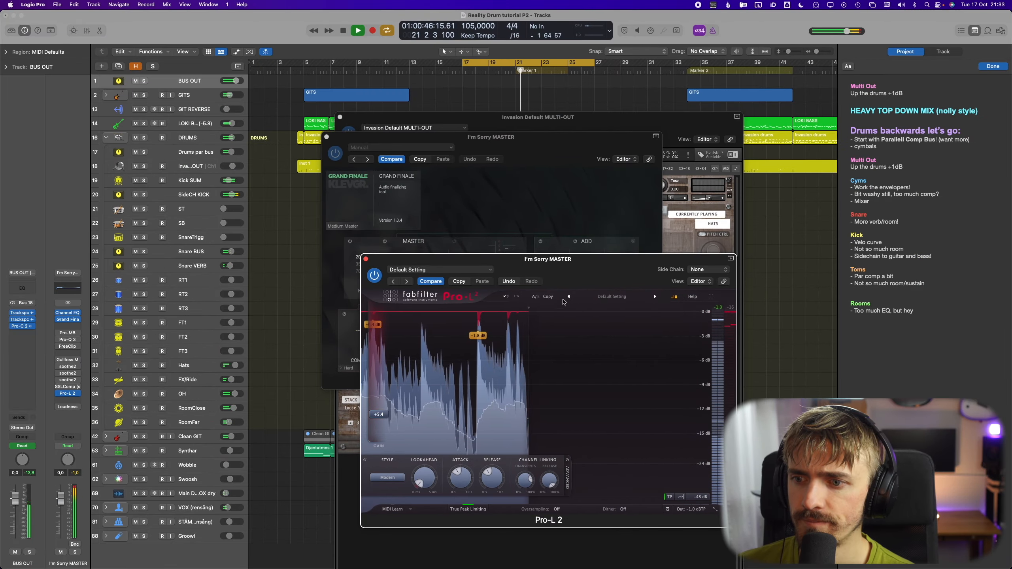
click(366, 258)
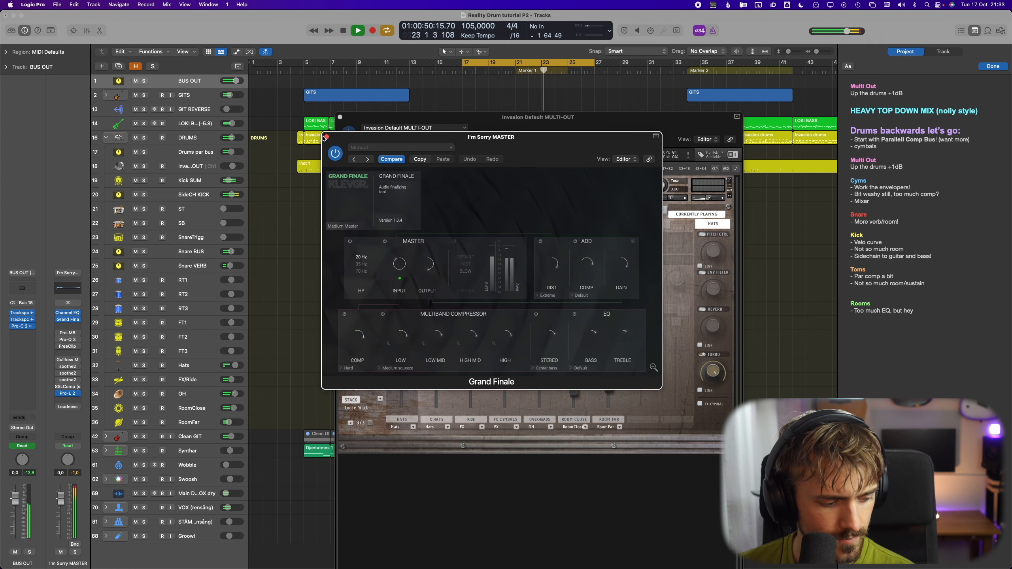
key(space)
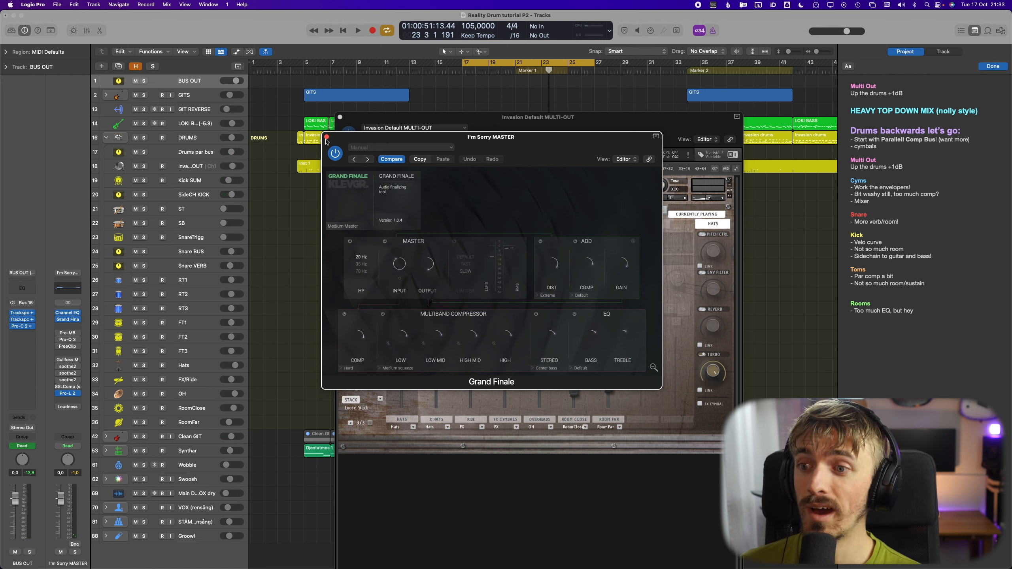
click(326, 137)
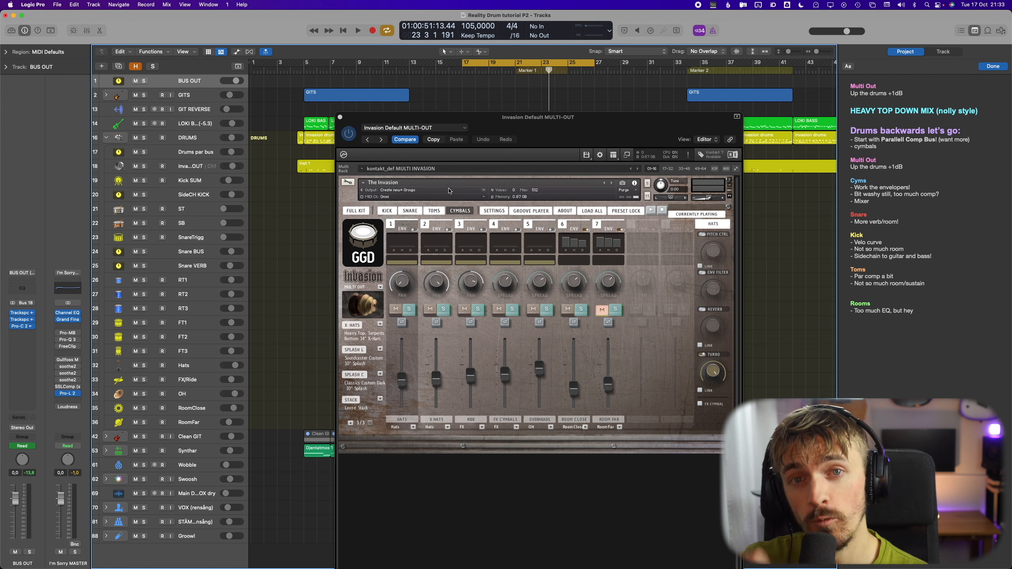
Review Invasion's cymbal page, mappings, cymbal mixer and kick velocity curve, and close the instrument
click(461, 211)
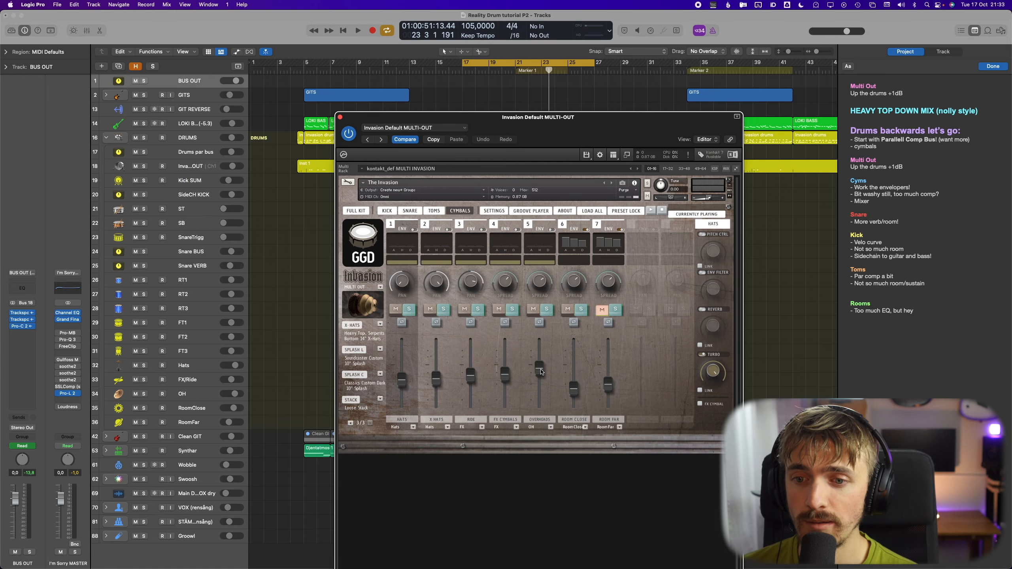
click(493, 211)
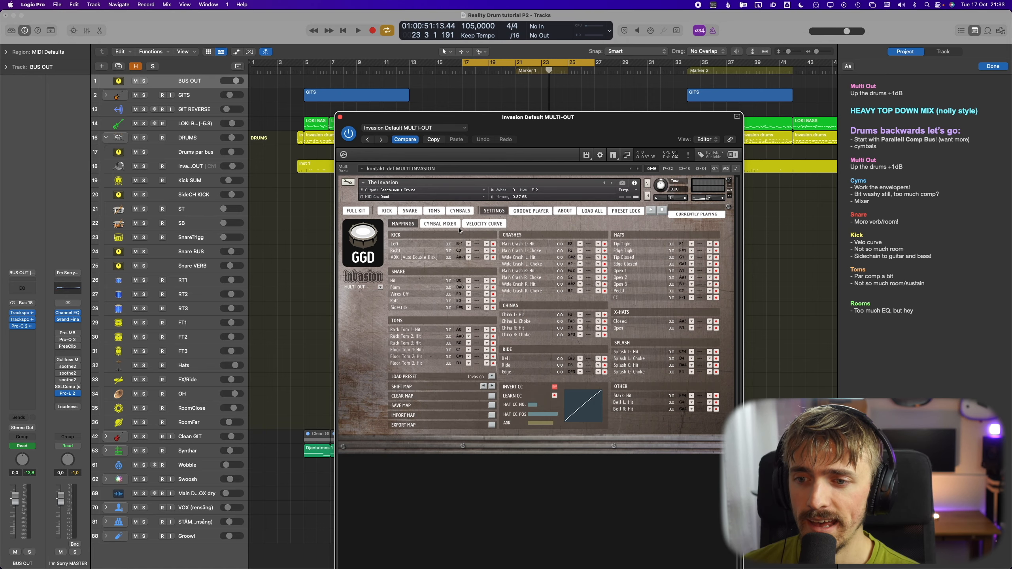
click(441, 224)
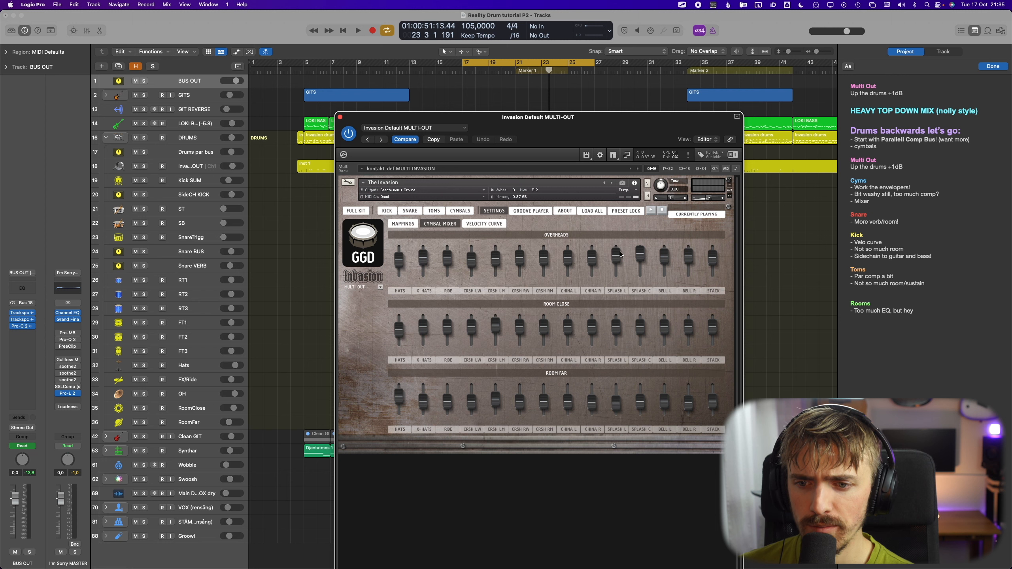
click(486, 223)
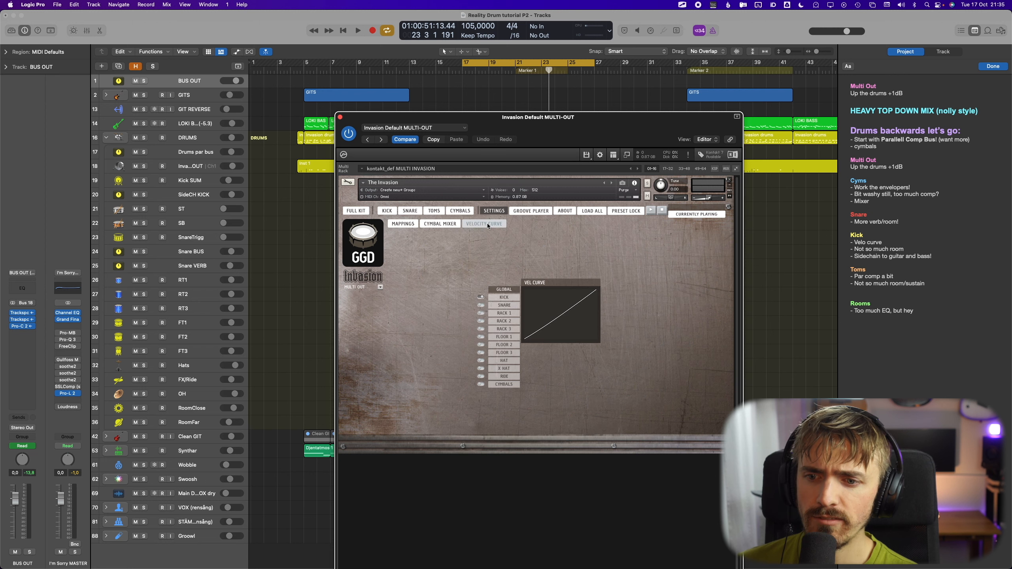
click(512, 298)
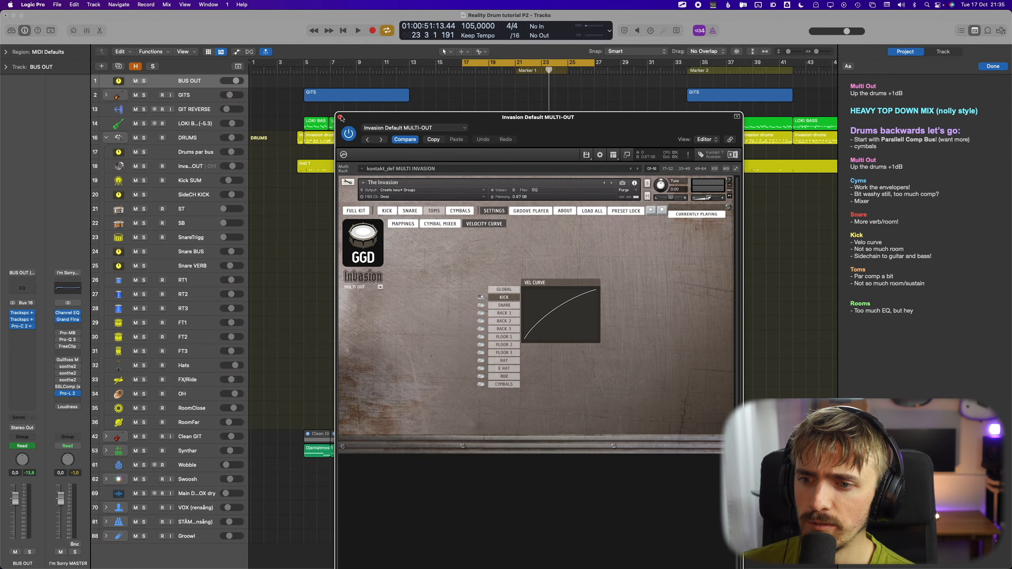
click(340, 118)
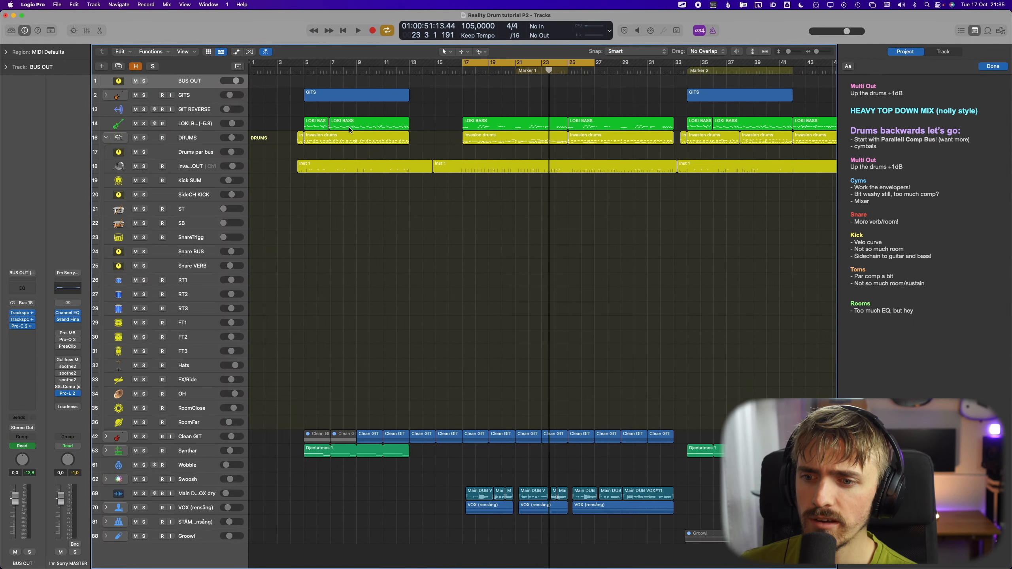
Open soothe2 on the OH track and audition its effect on the looped section
click(202, 397)
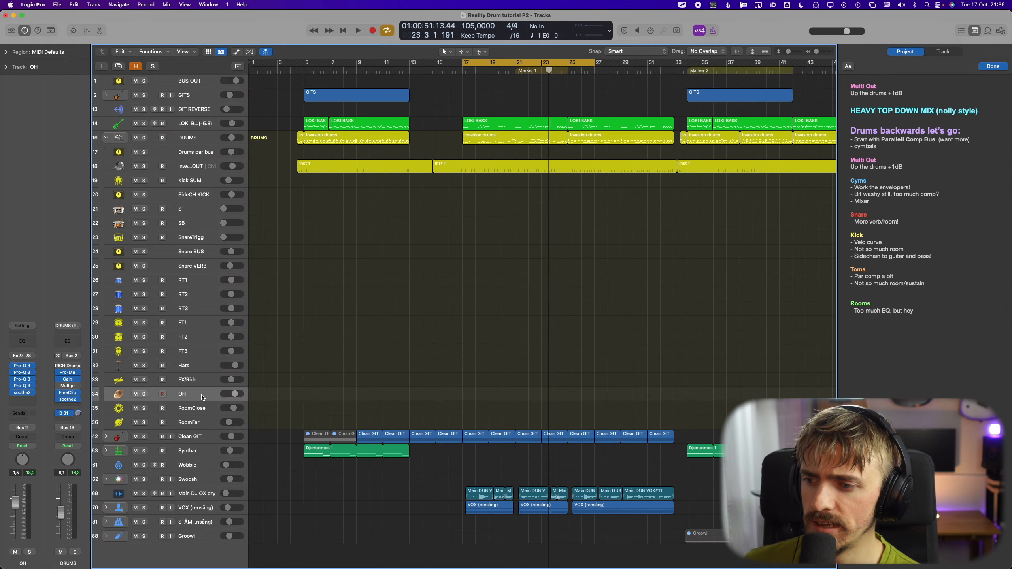
key(space)
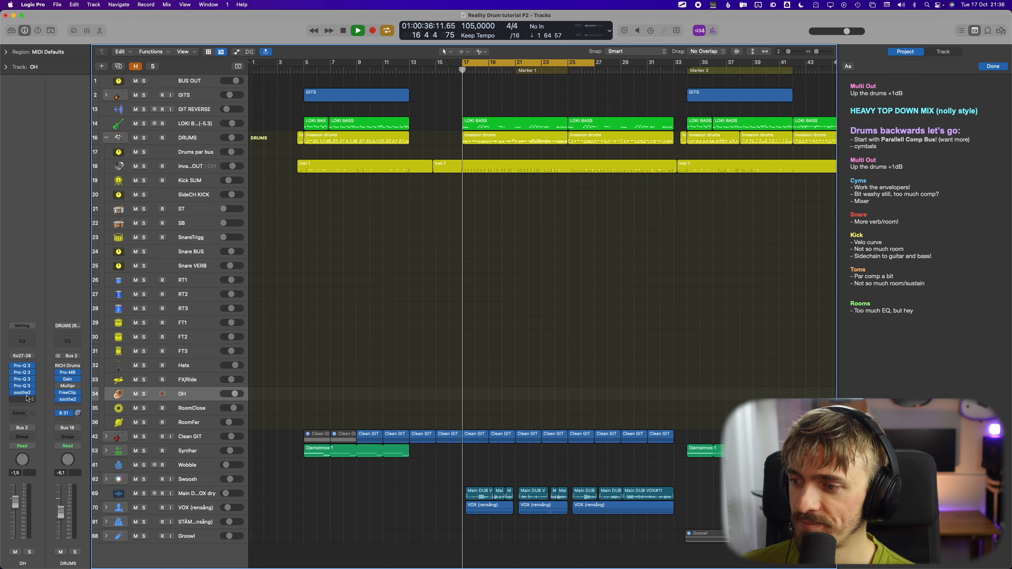
click(22, 393)
drag(589, 136, 488, 101)
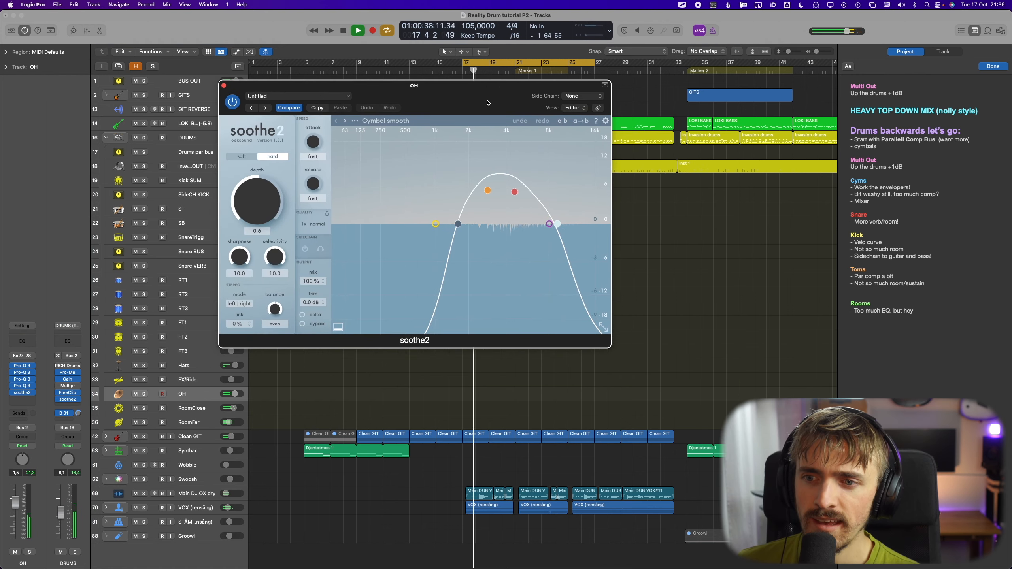
key(space)
Browse the Drums presets in the OH track's soothe2 and point out the Cymbal smooth preset by Nolly
click(427, 122)
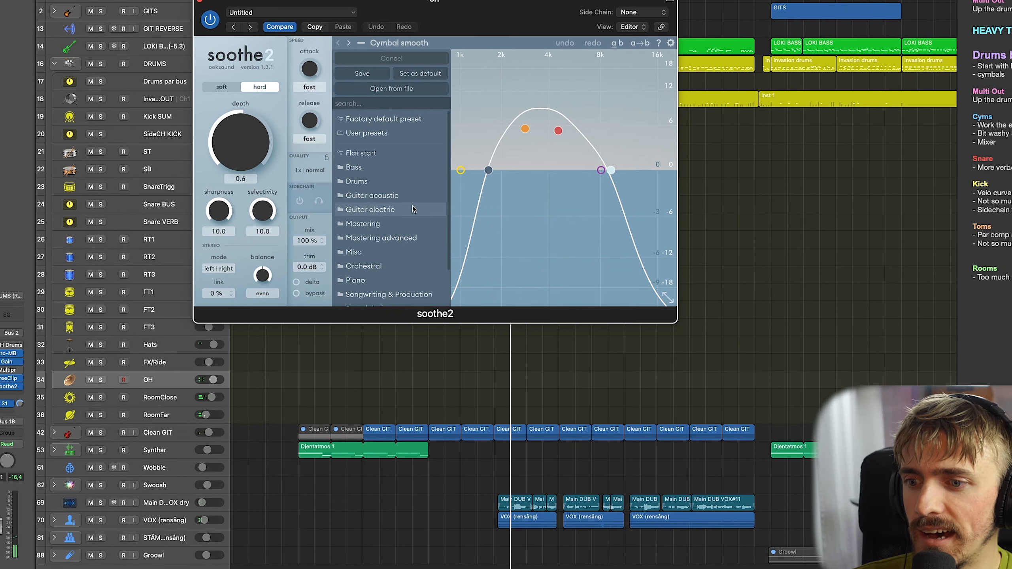
scroll(402, 213, down, 3)
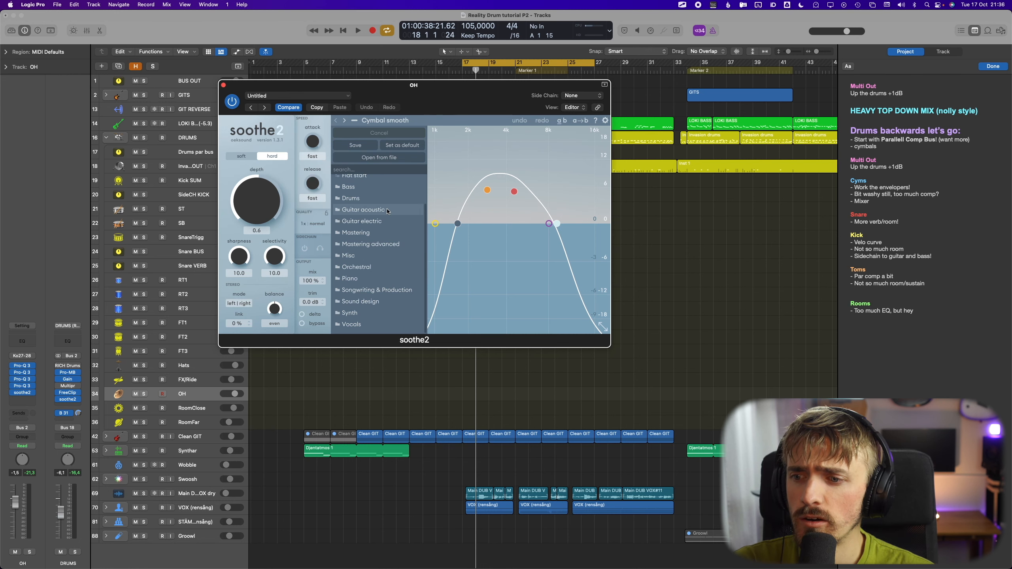
scroll(370, 315, up, 3)
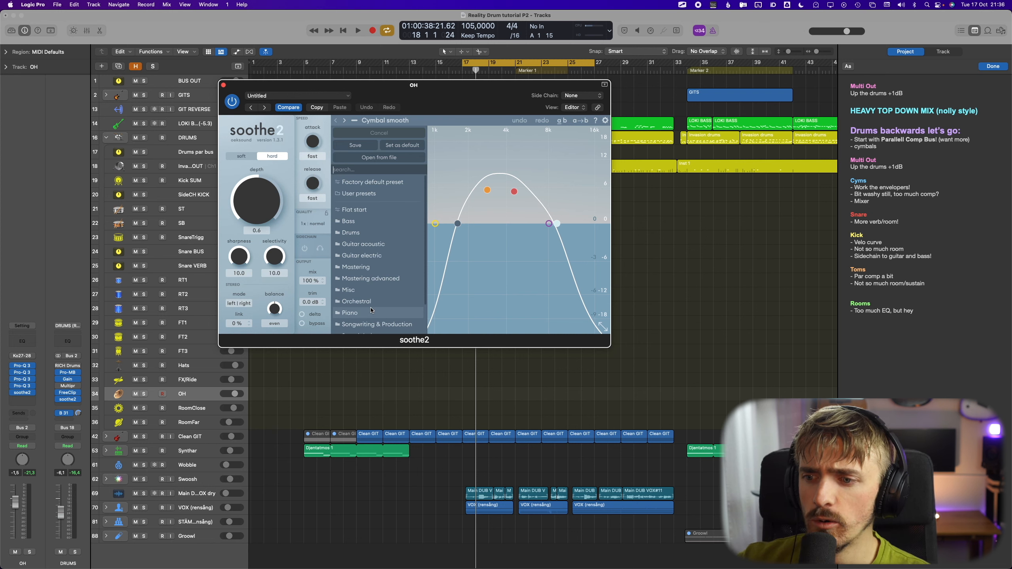
click(378, 237)
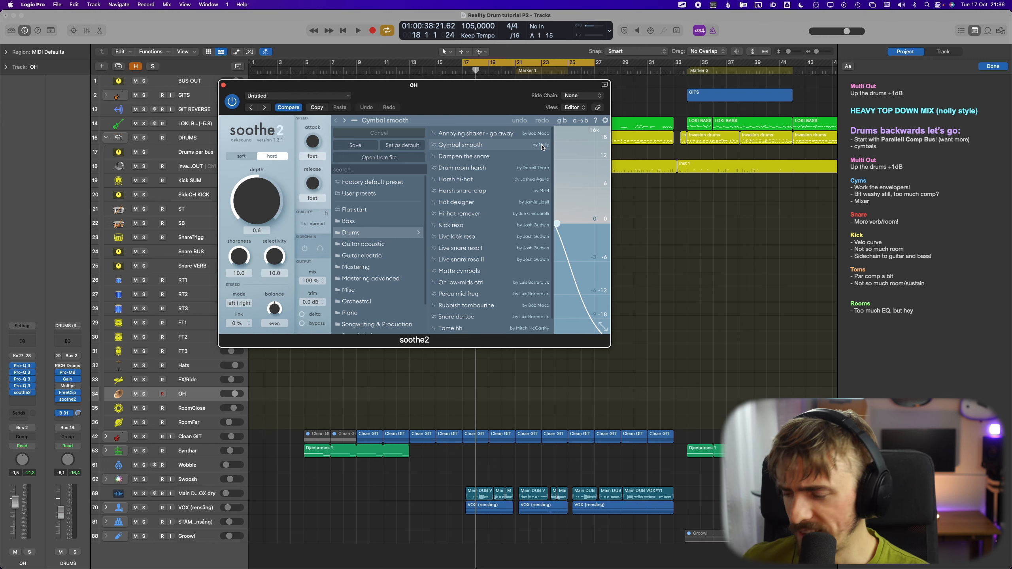
key(ctrl+a)
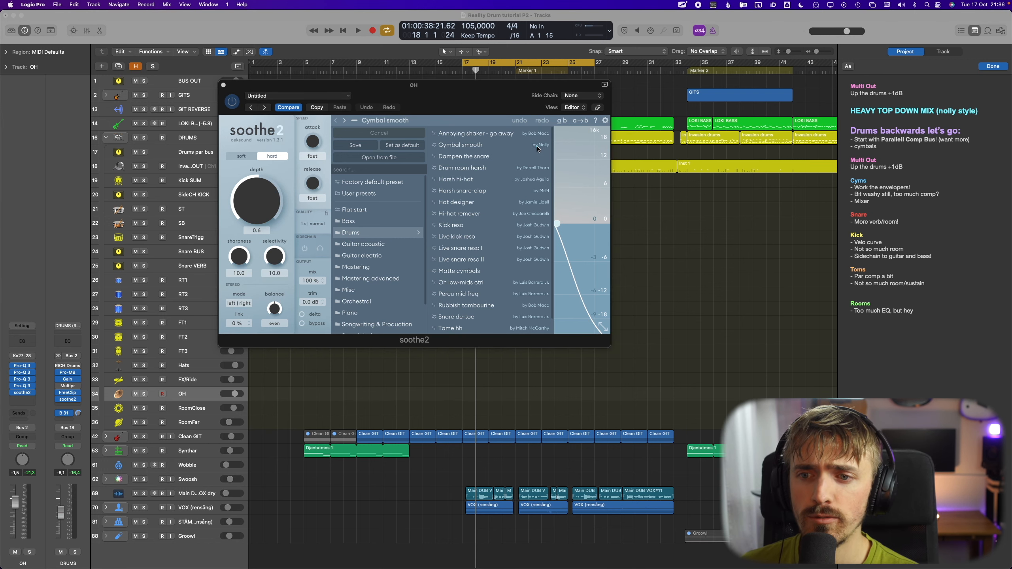
key(ctrl+s)
scroll(538, 149, up, 3)
scroll(538, 148, down, 5)
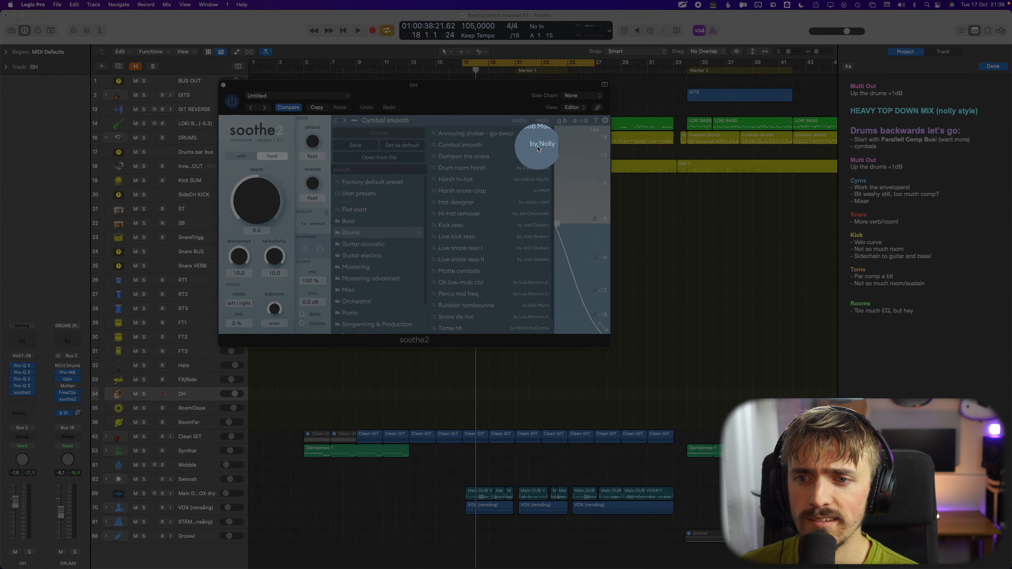
scroll(538, 149, up, 3)
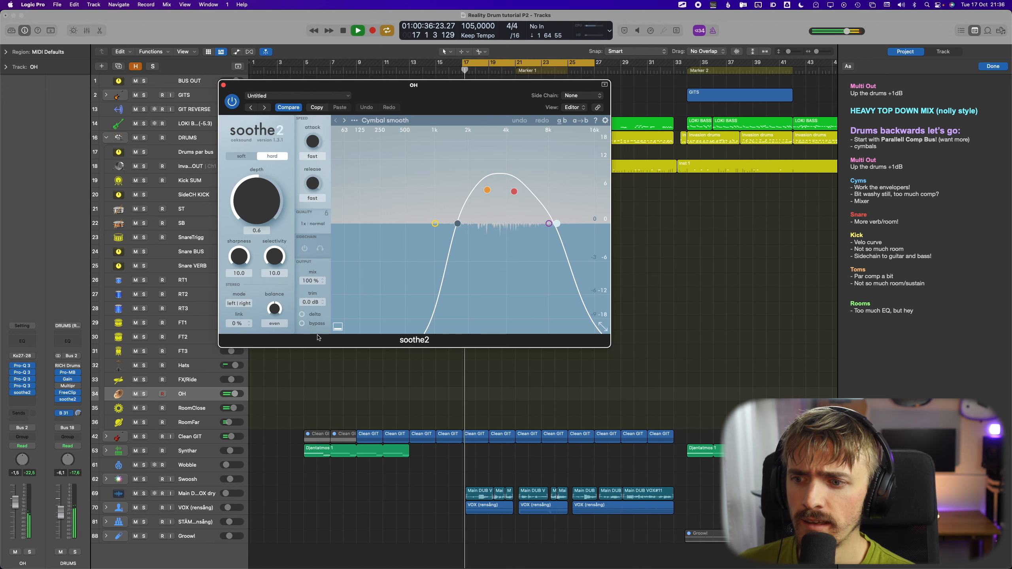
Solo the OH track and audition soothe2 during playback by toggling delta once and bypass twice
click(144, 393)
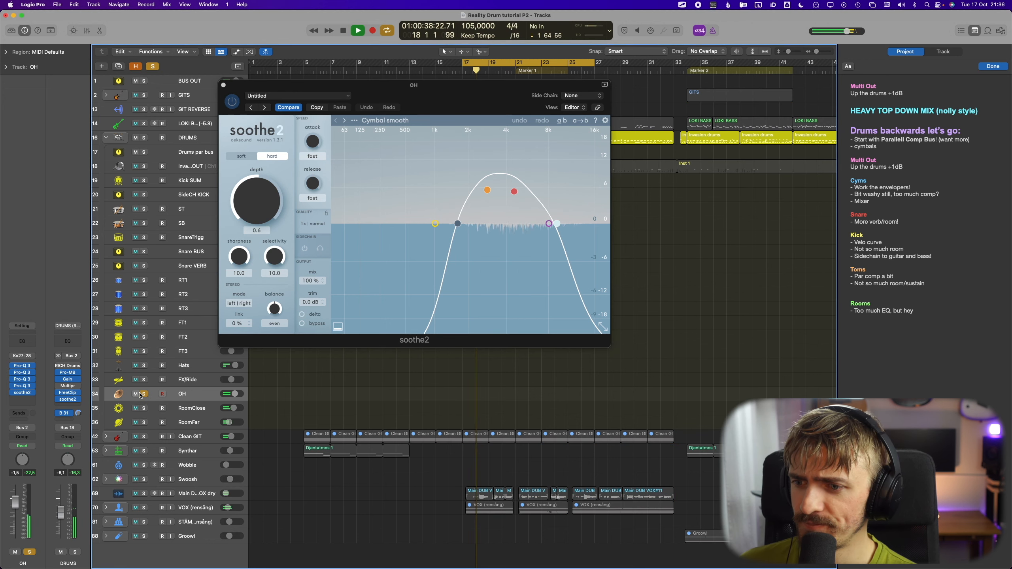
click(313, 316)
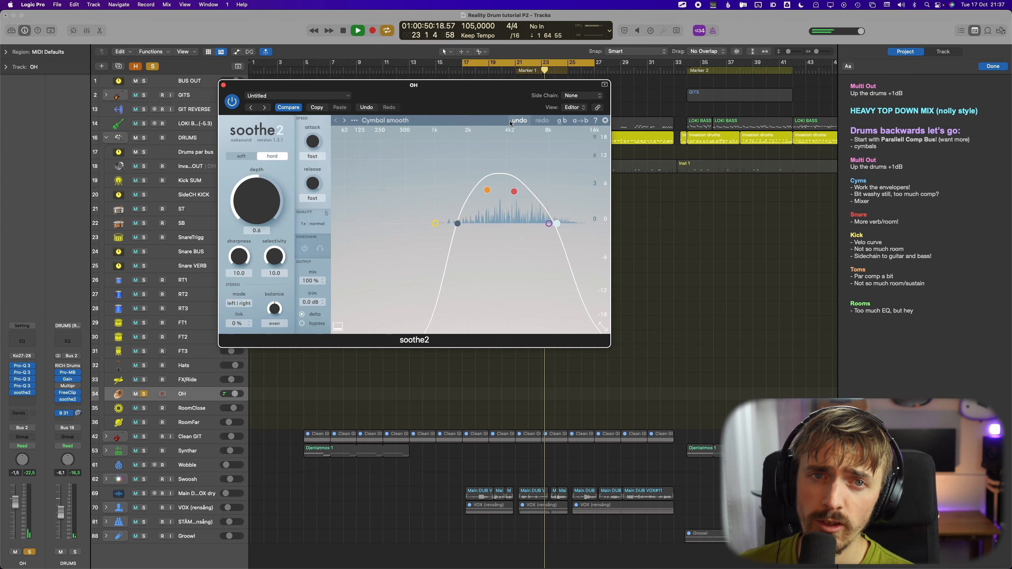
click(313, 315)
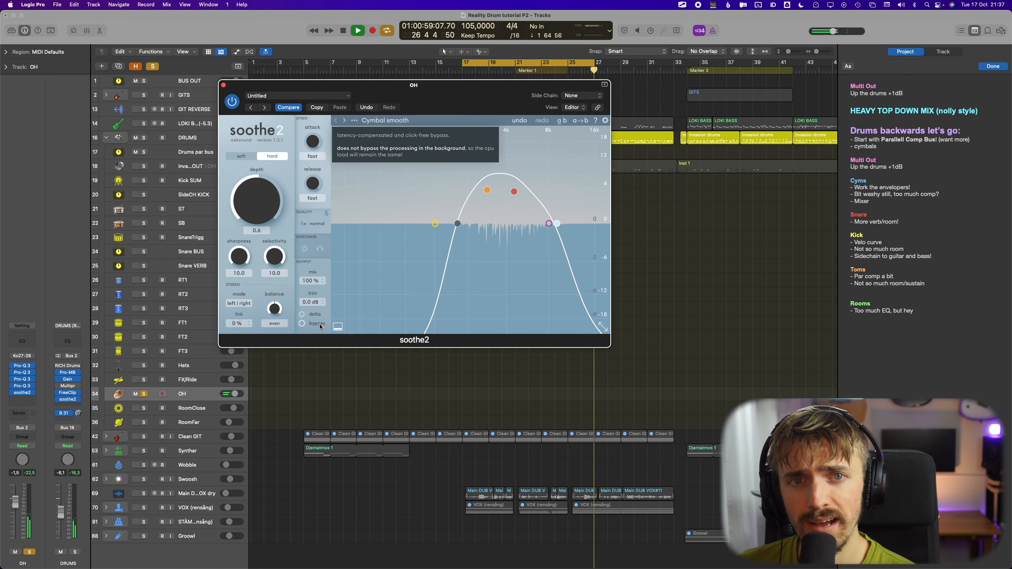
click(319, 326)
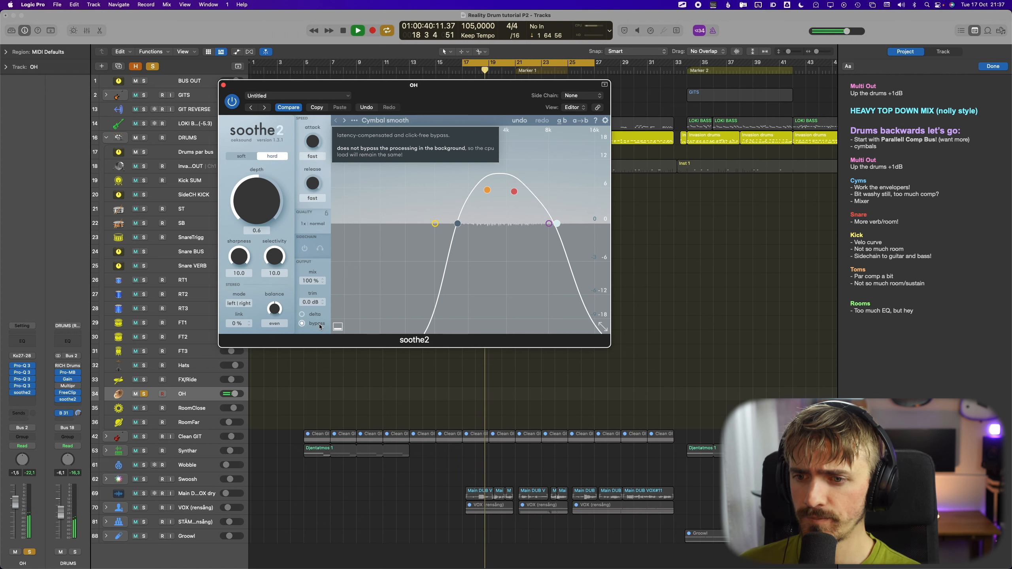
click(320, 326)
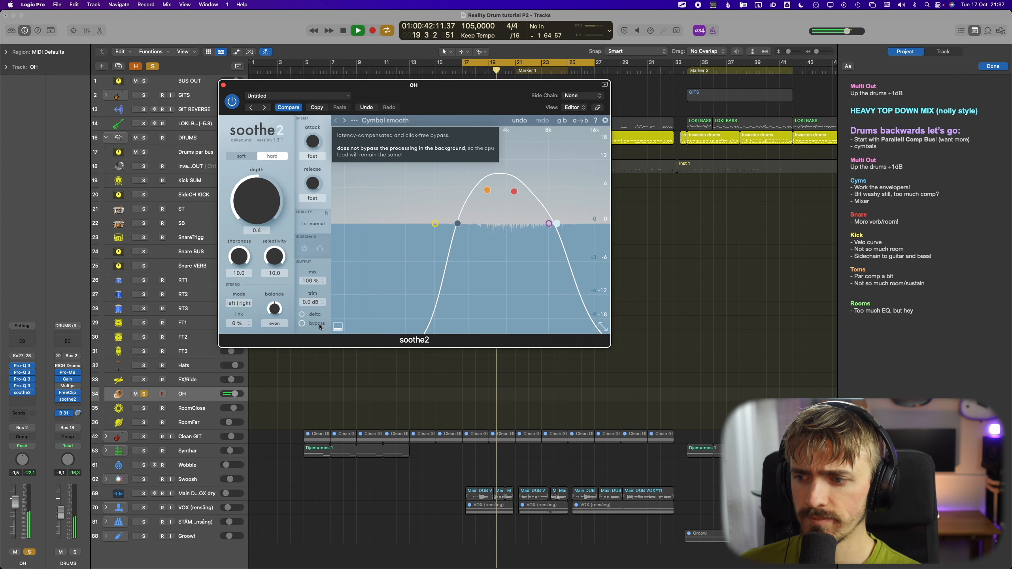
click(320, 326)
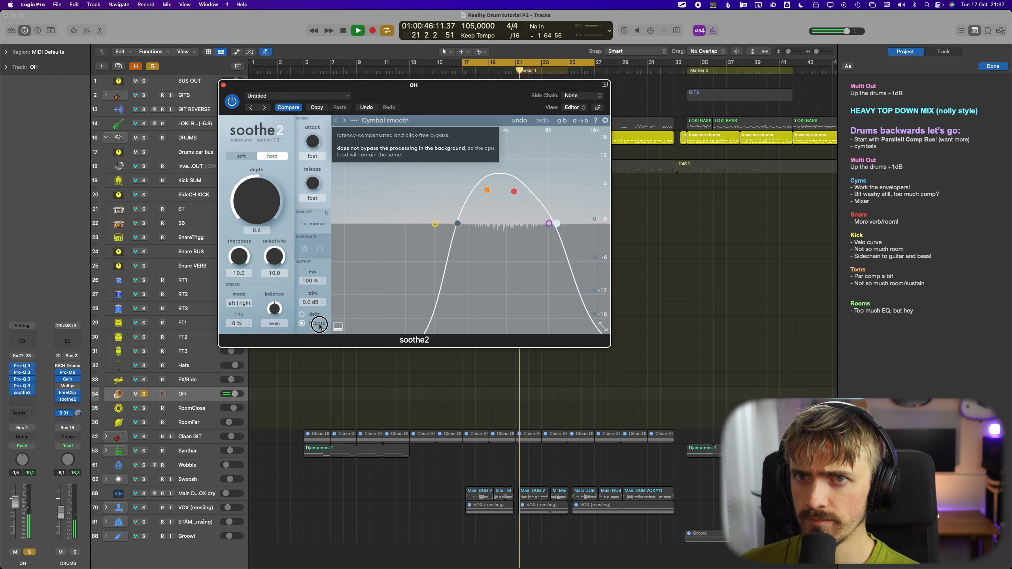
click(319, 326)
Move the loop to bars 34–42 at Marker 2 and compare the overheads there with soothe2 bypassed and active
drag(517, 110, 495, 270)
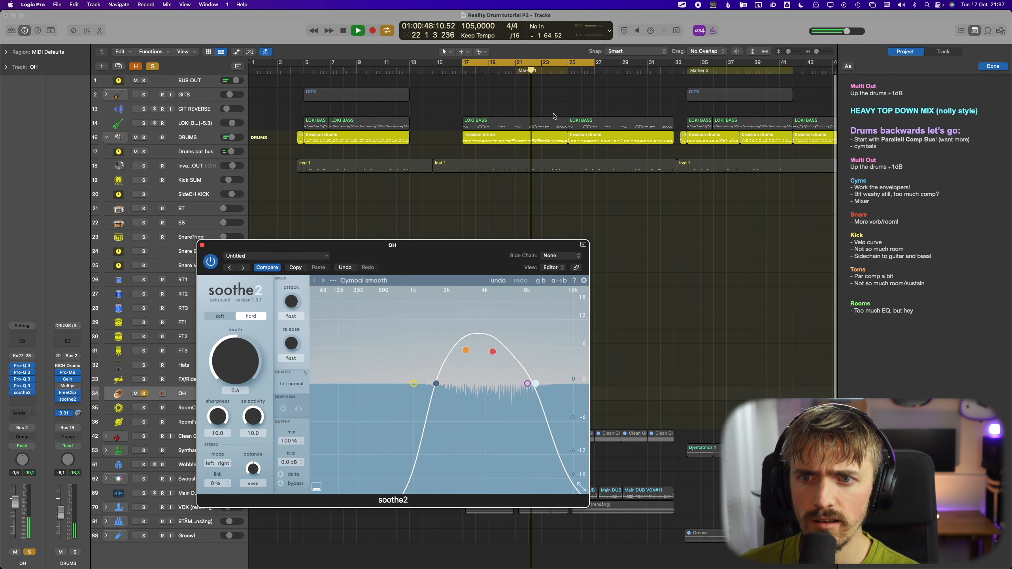
drag(552, 64, 617, 64)
drag(687, 64, 792, 64)
drag(493, 246, 502, 94)
click(303, 332)
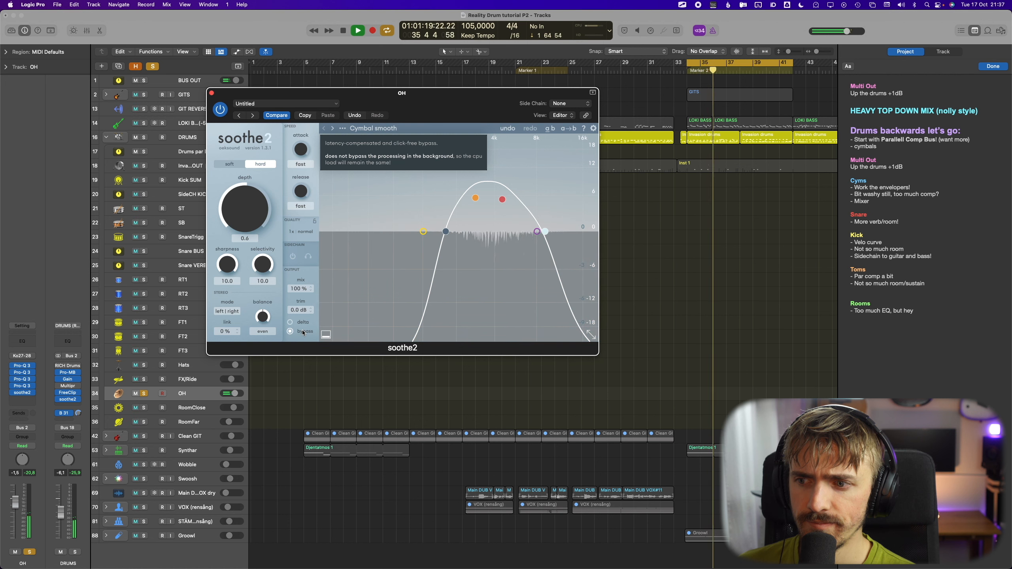
click(302, 332)
Audition soothe2 depths of 0.7 and 1.7 on the overheads against bypass, return the depth to 0.6, and close the plug-in
drag(238, 211, 254, 237)
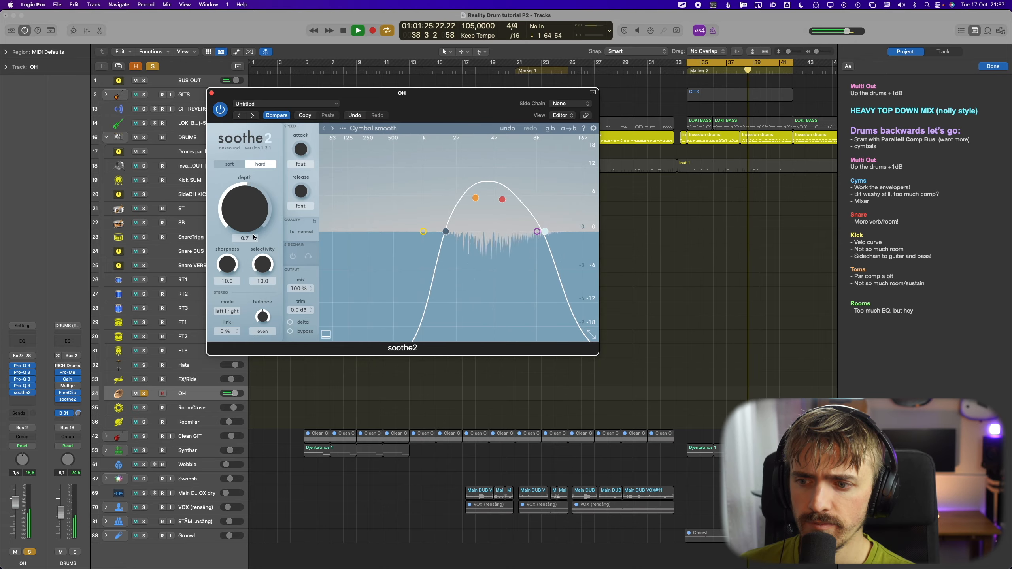
click(302, 331)
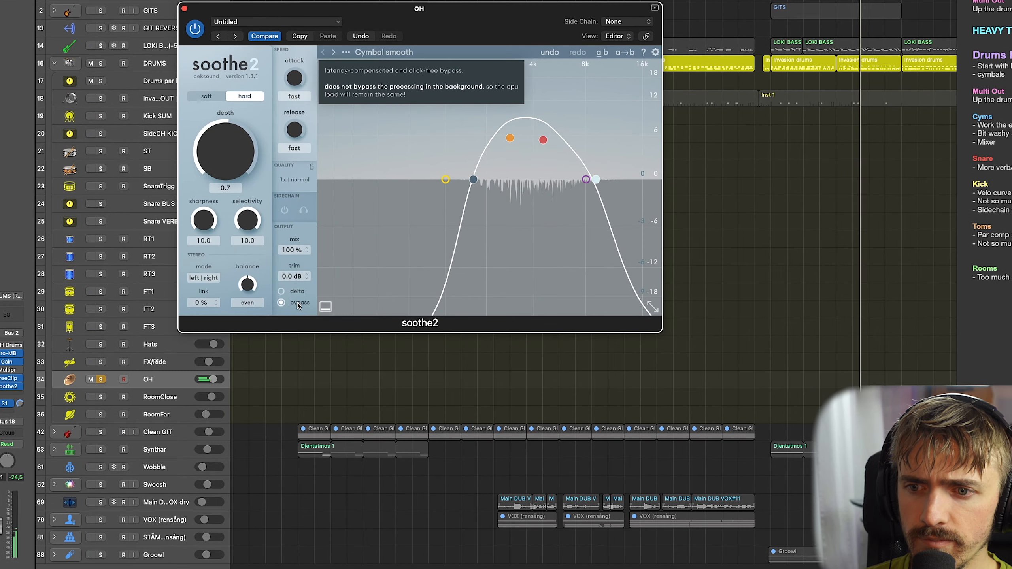
click(298, 303)
drag(240, 156, 240, 151)
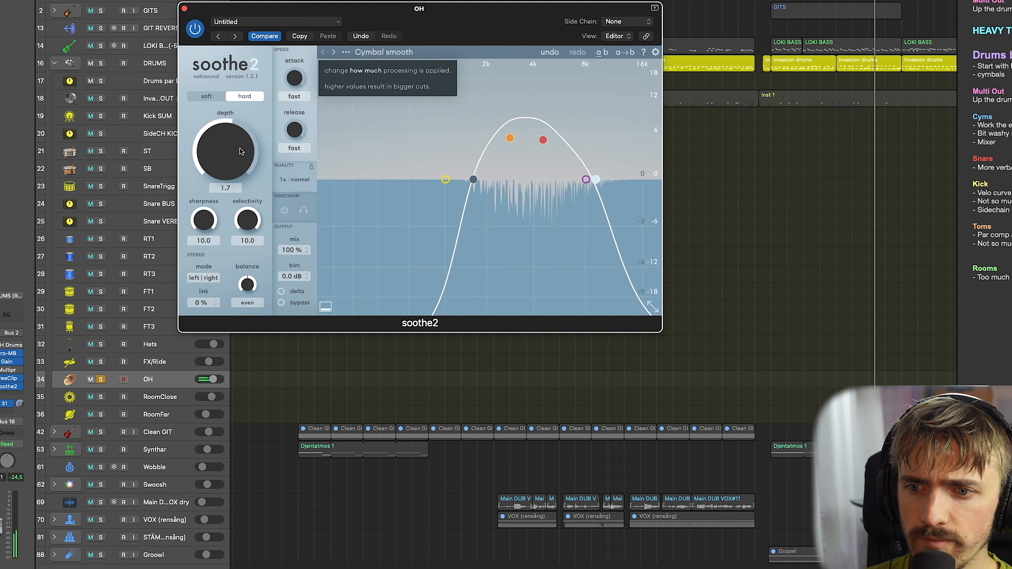
click(295, 305)
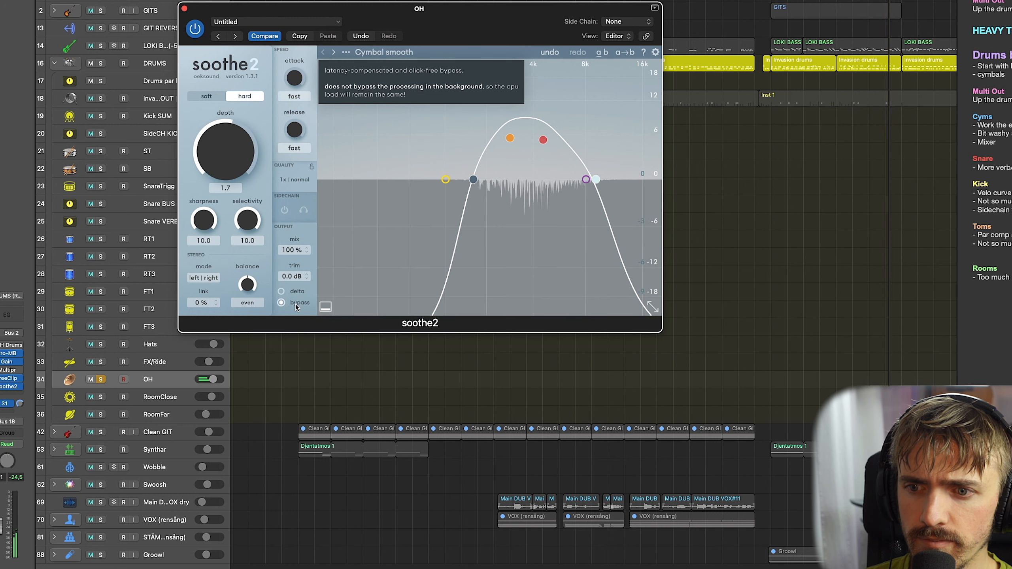
click(295, 306)
drag(226, 147, 227, 151)
click(185, 8)
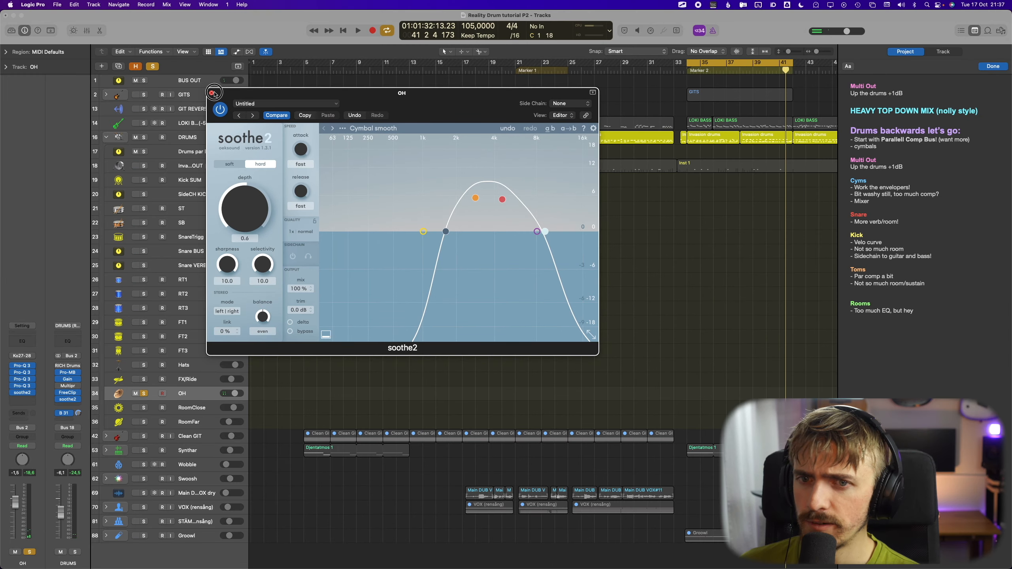
Open soothe2 on the Hats track, look through its Drums presets, and close the preset list with Harsh hi-hat kept
click(199, 370)
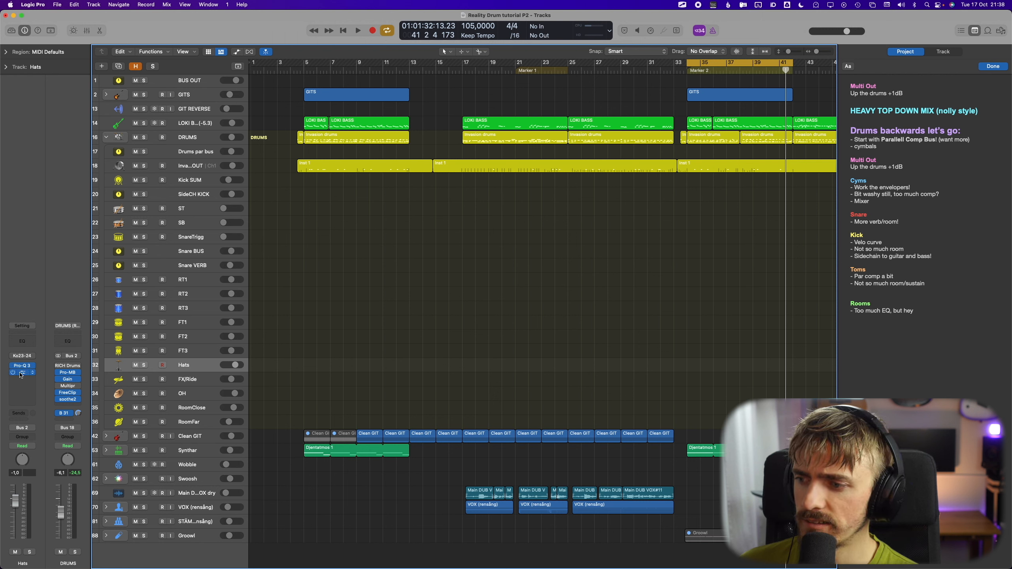
click(21, 374)
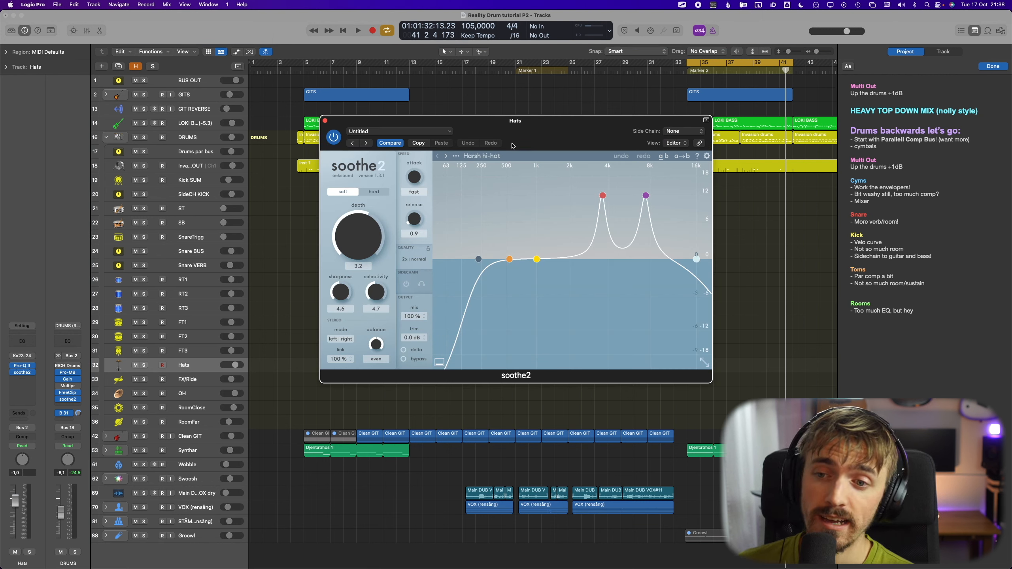
click(505, 157)
click(478, 268)
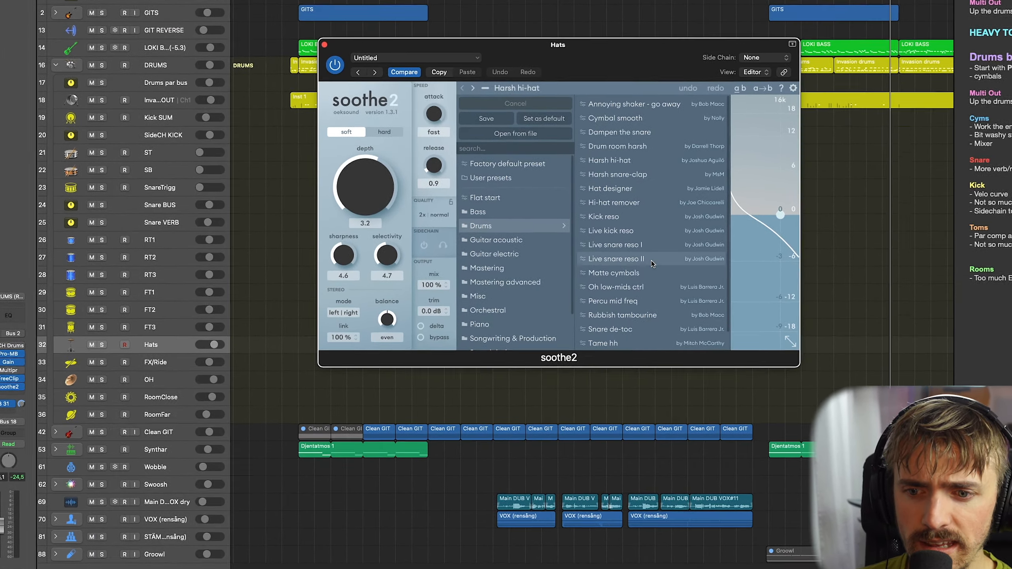
scroll(651, 262, down, 1)
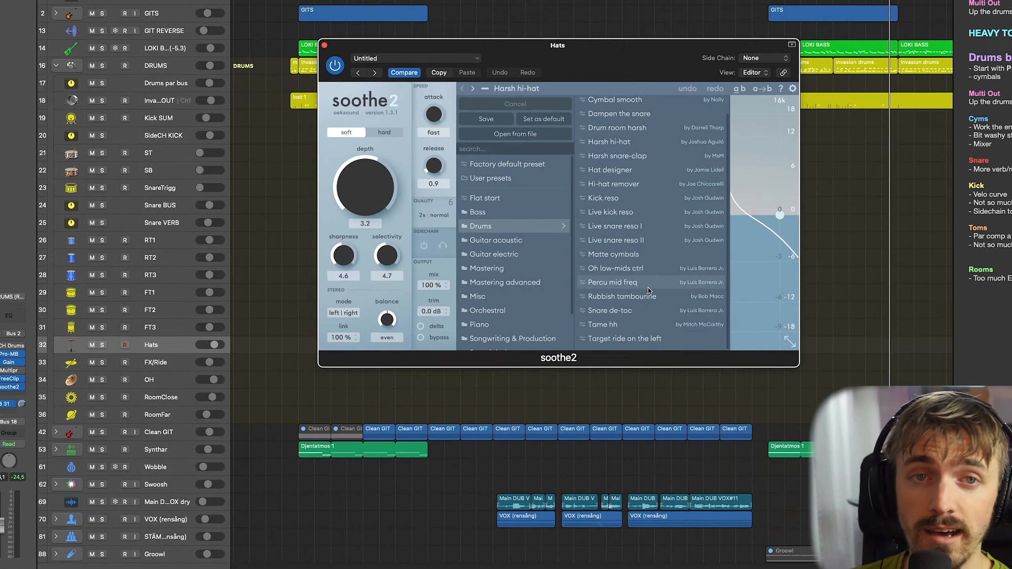
scroll(577, 236, up, 1)
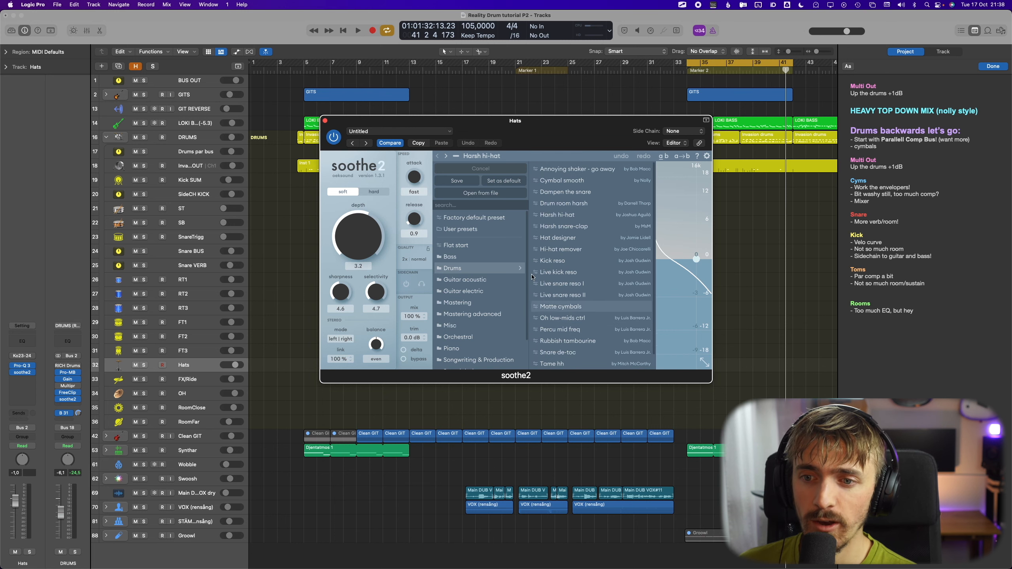
click(542, 155)
Set the loop to bars 17–25 and restart playback with the Hats soothe2 in view
key(space)
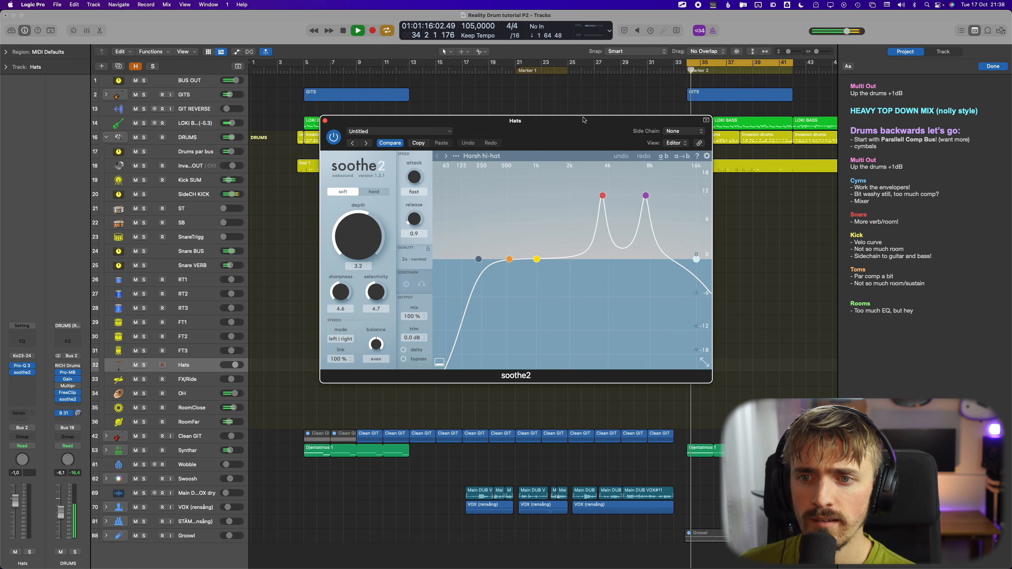
drag(583, 120, 608, 269)
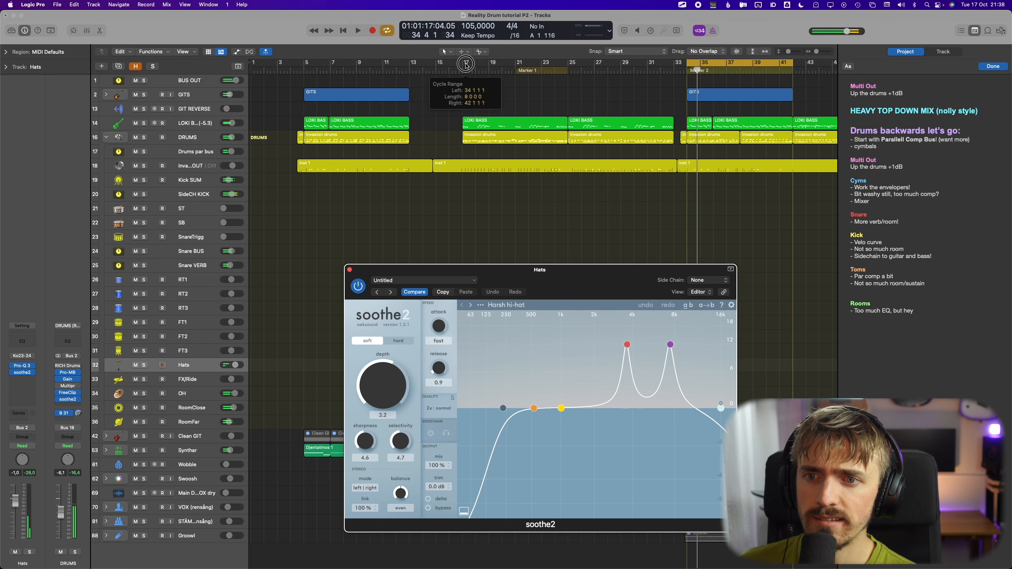
drag(466, 65, 564, 65)
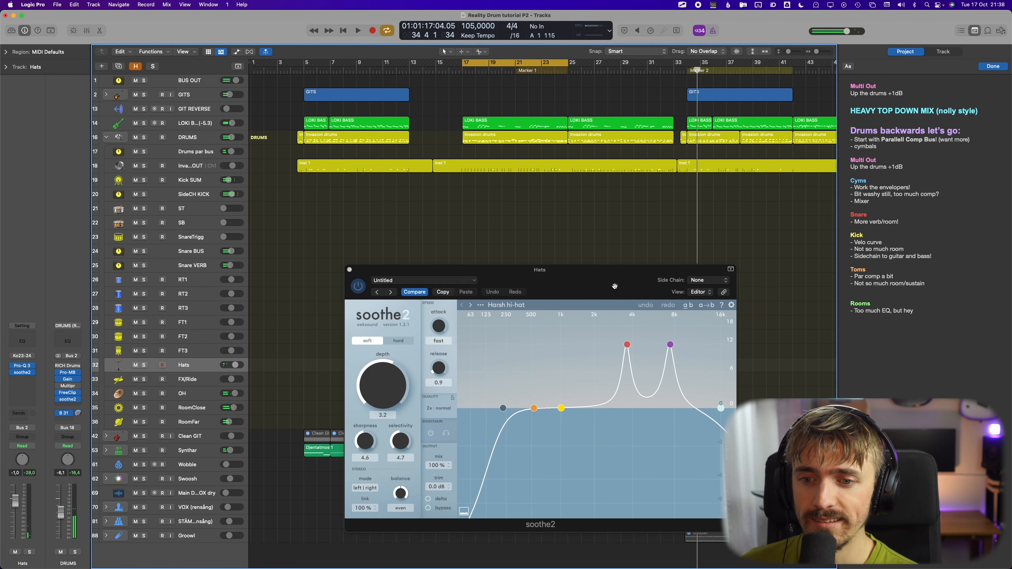
key(space)
drag(614, 286, 578, 192)
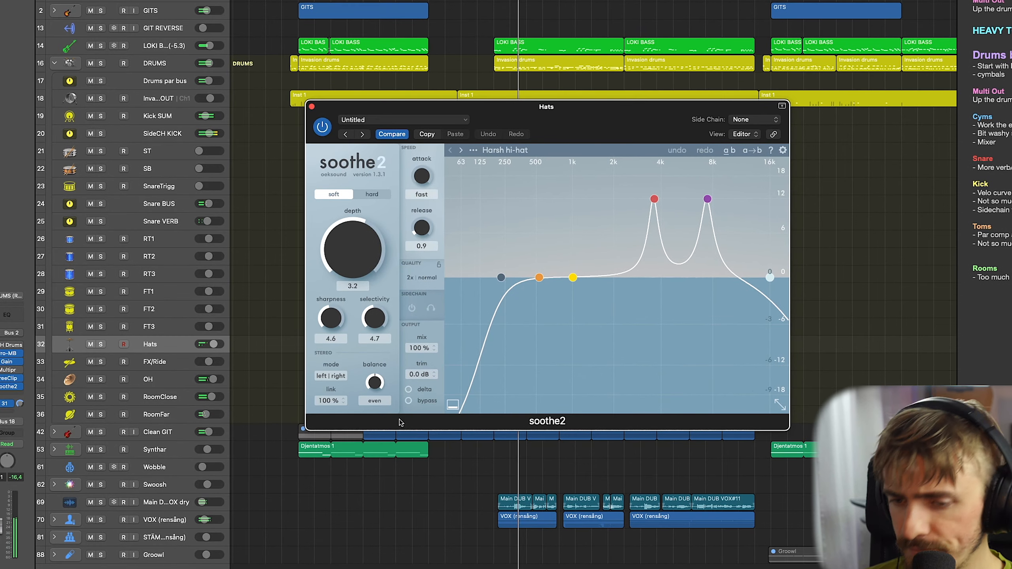
Audition soothe2 on the soloed Hats track with delta, set its depth to 3.6, and close the plug-in
key(s)
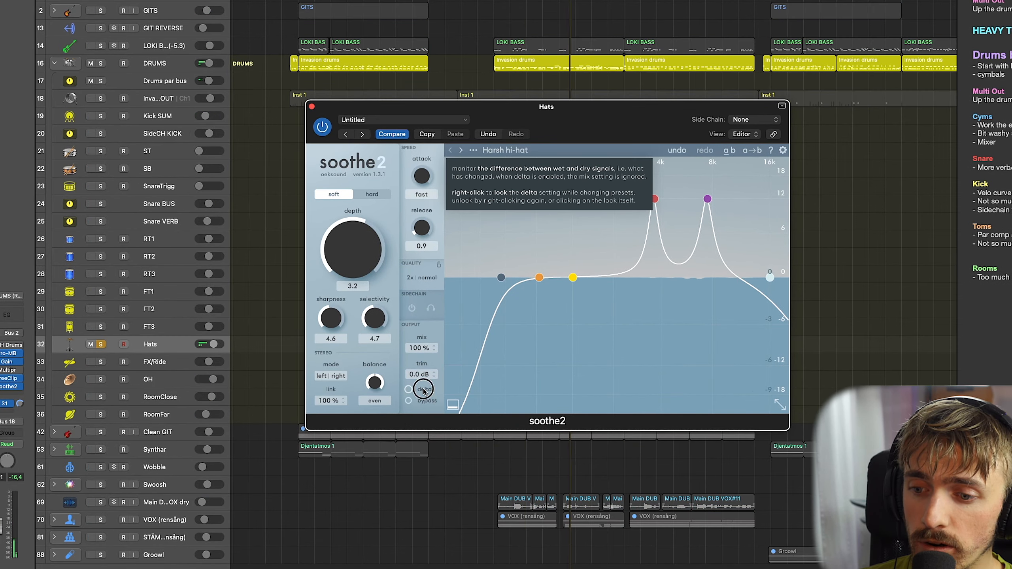
click(423, 389)
drag(357, 275, 358, 270)
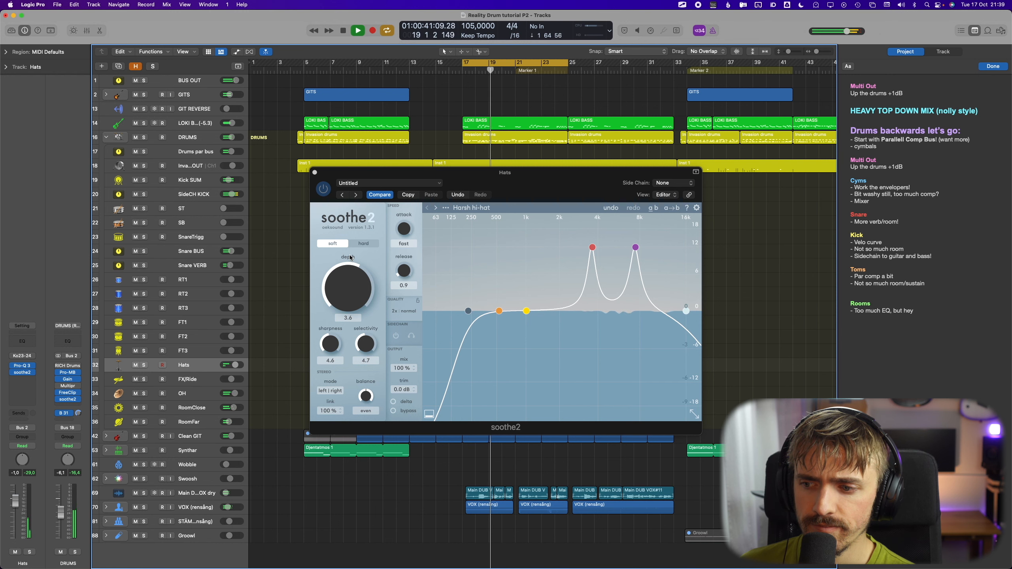
click(314, 172)
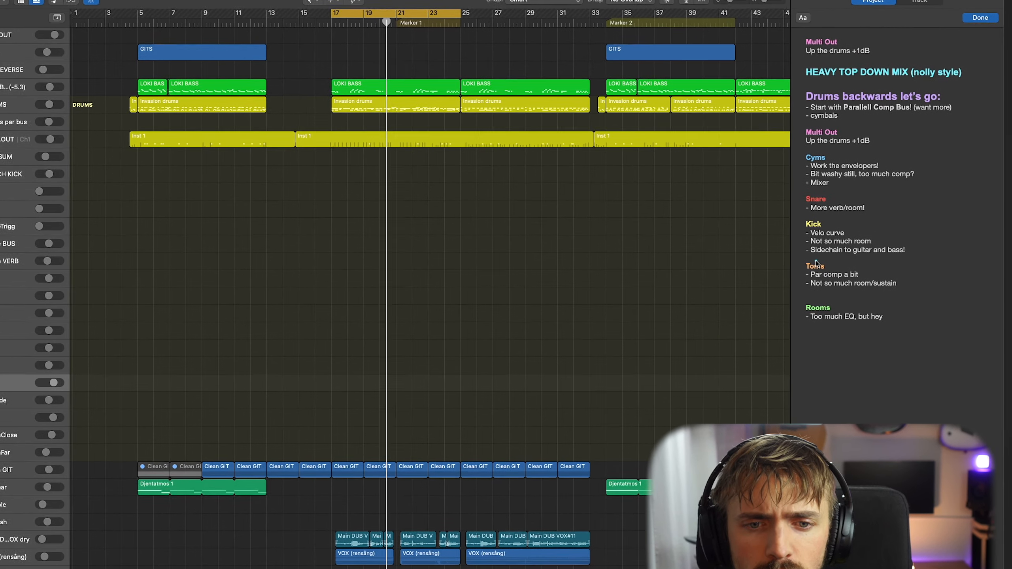
Go through the snare tracks ST, SB and SnareTrigg, then select Snare BUS to inspect its channel strip
click(858, 271)
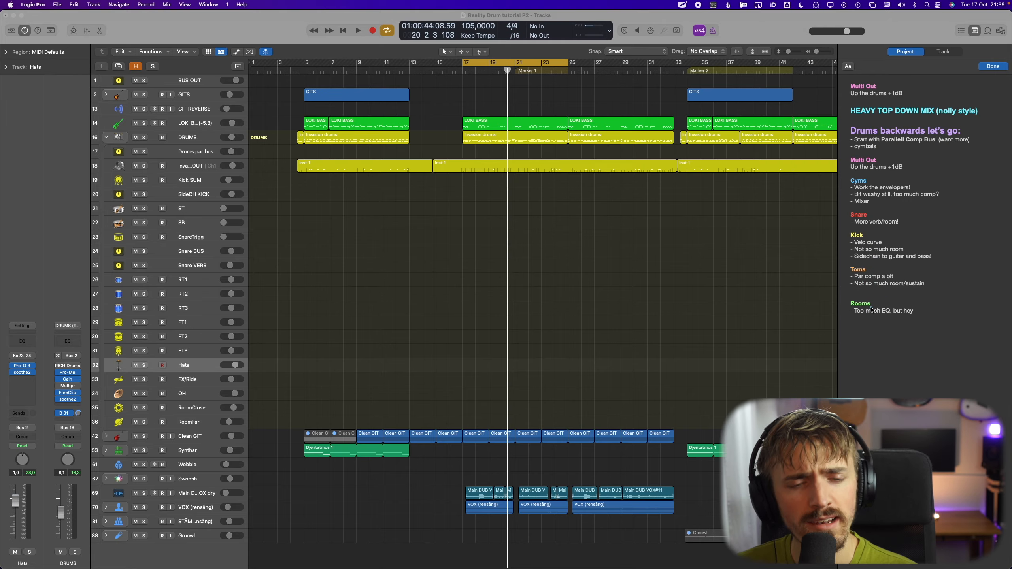
click(198, 210)
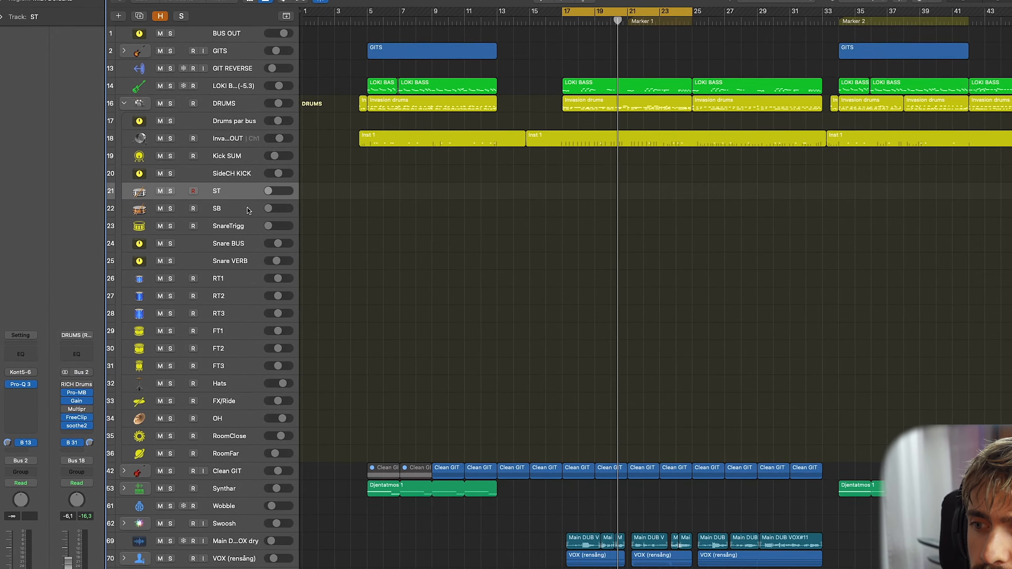
click(206, 224)
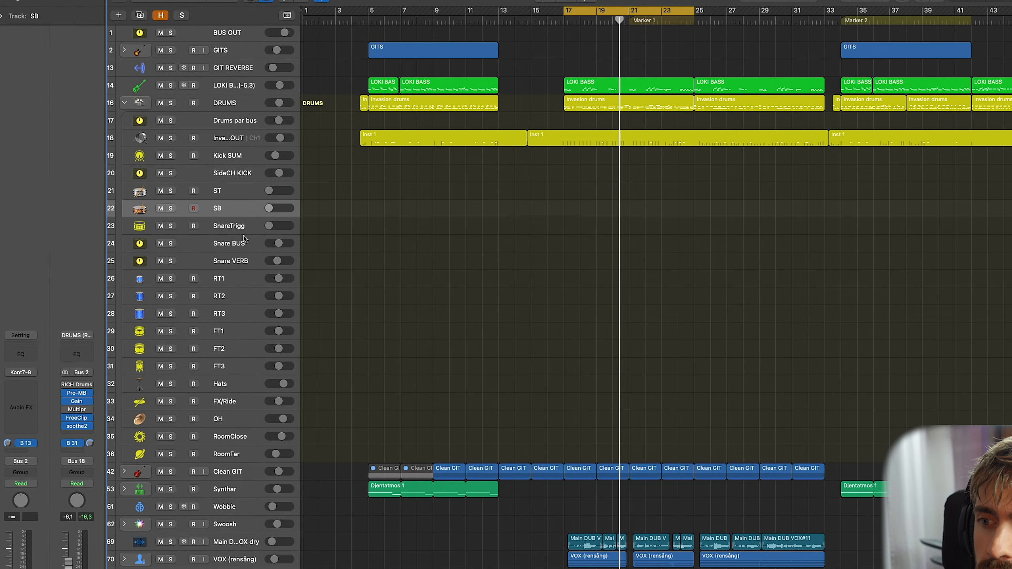
click(242, 226)
right_click(249, 199)
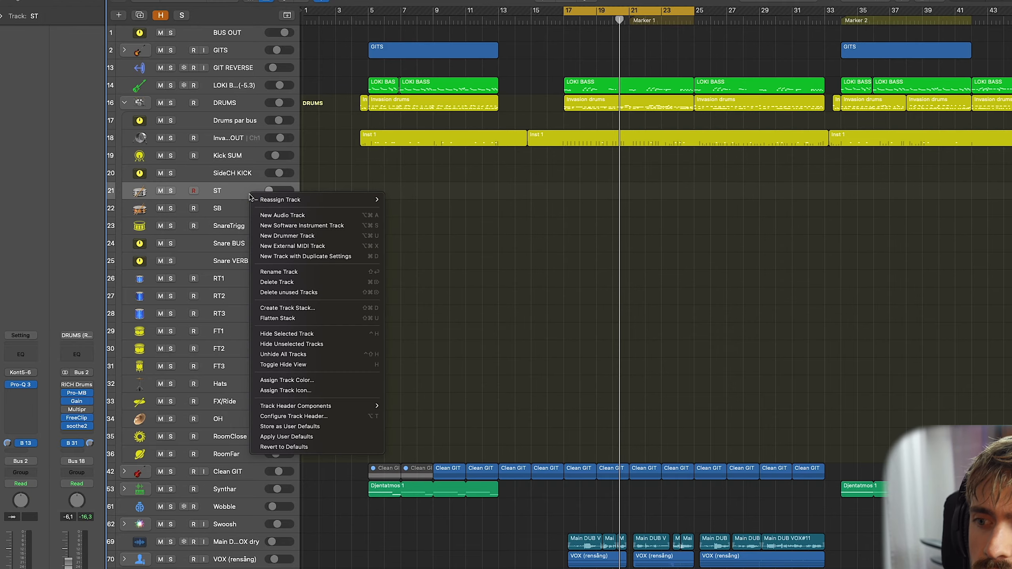
key(Escape)
shift+click(240, 227)
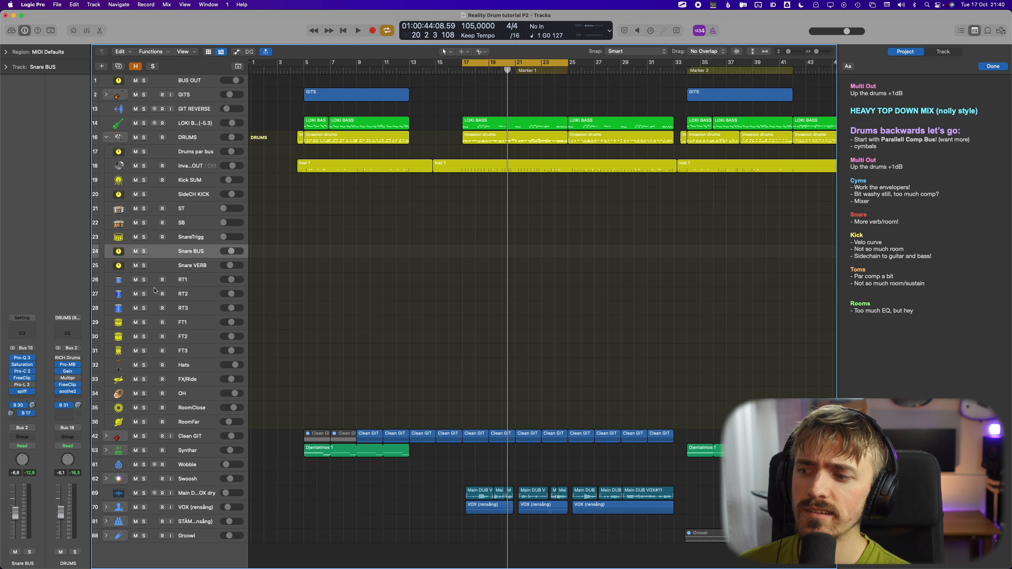
Follow the Snare BUS reverb send to Snare VERB and audition its sidechained Pro-C 2 against bypass with the reverb soloed
click(20, 407)
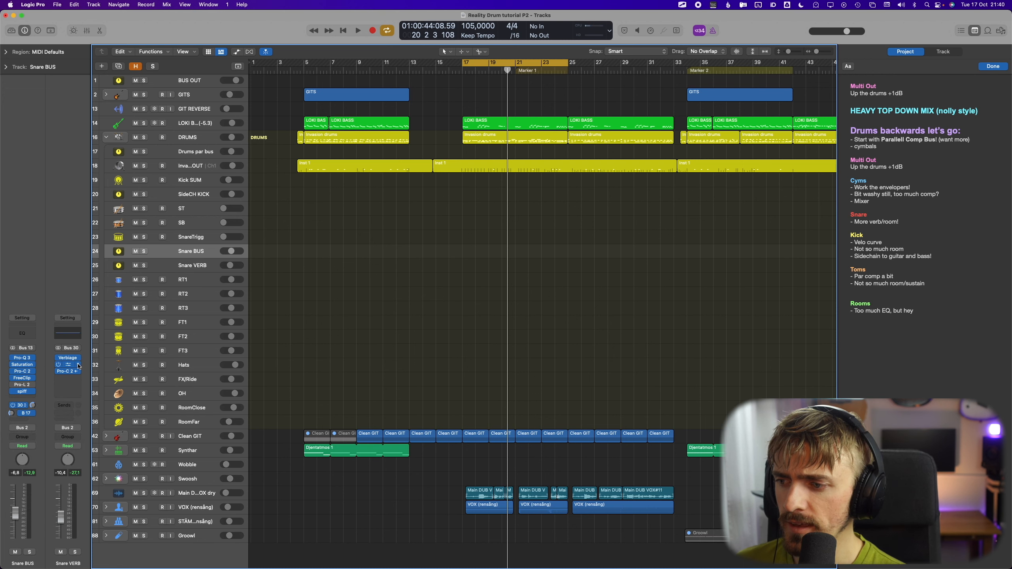
click(69, 360)
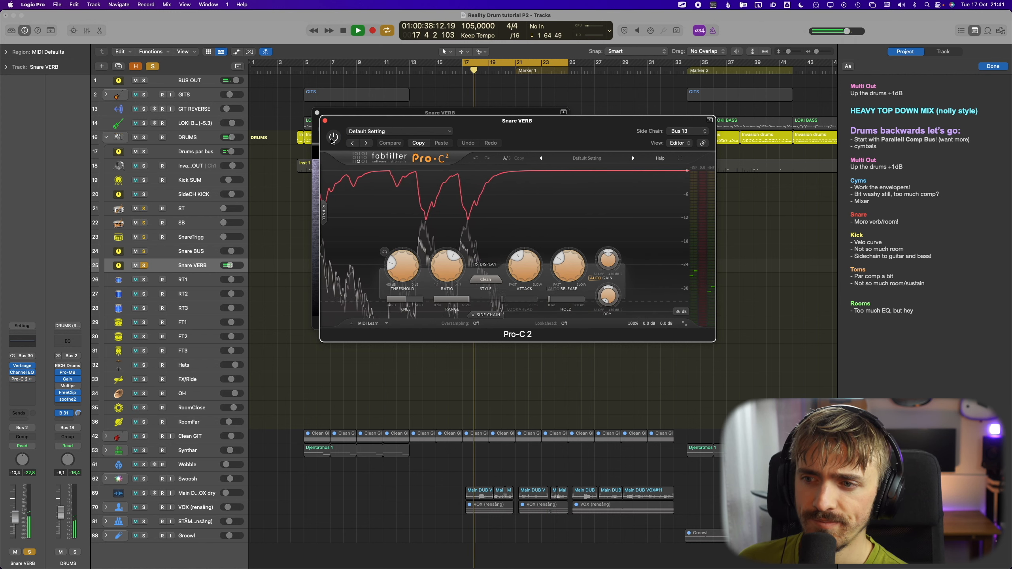
click(334, 137)
click(334, 138)
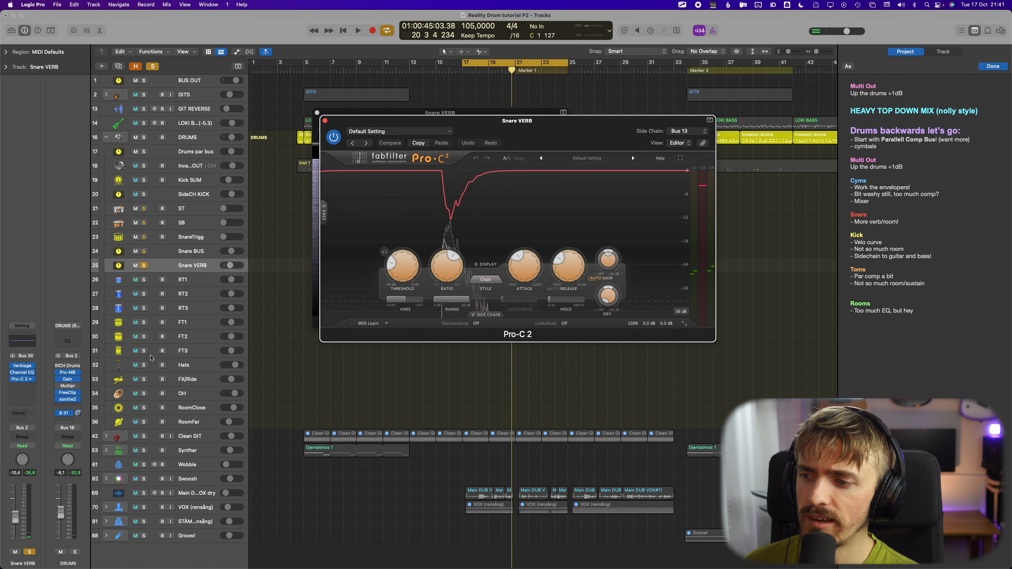
Open Verbiage on Snare VERB, close Pro-C 2, and place the Verbiage window over the arrangement
click(22, 366)
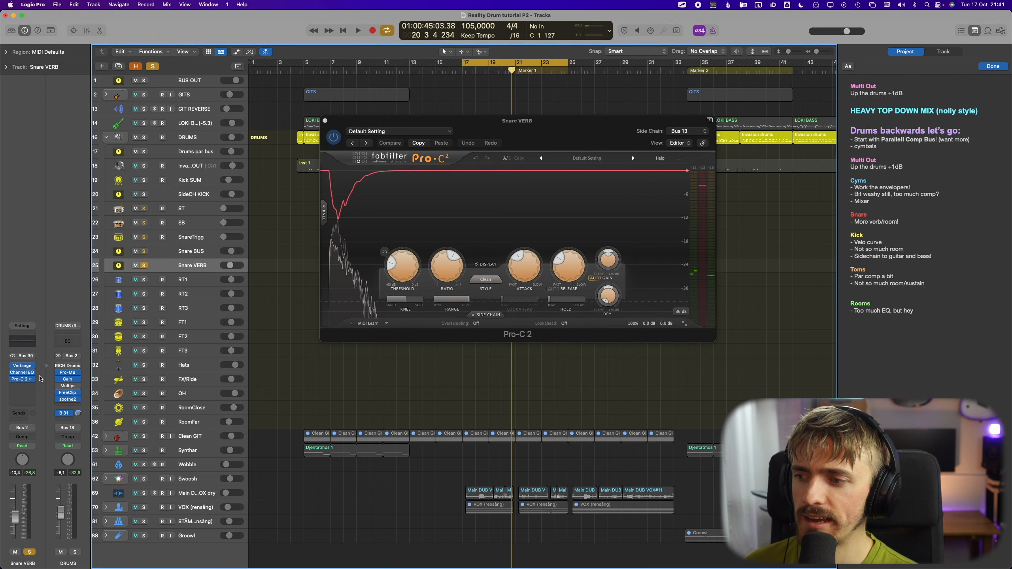
click(21, 366)
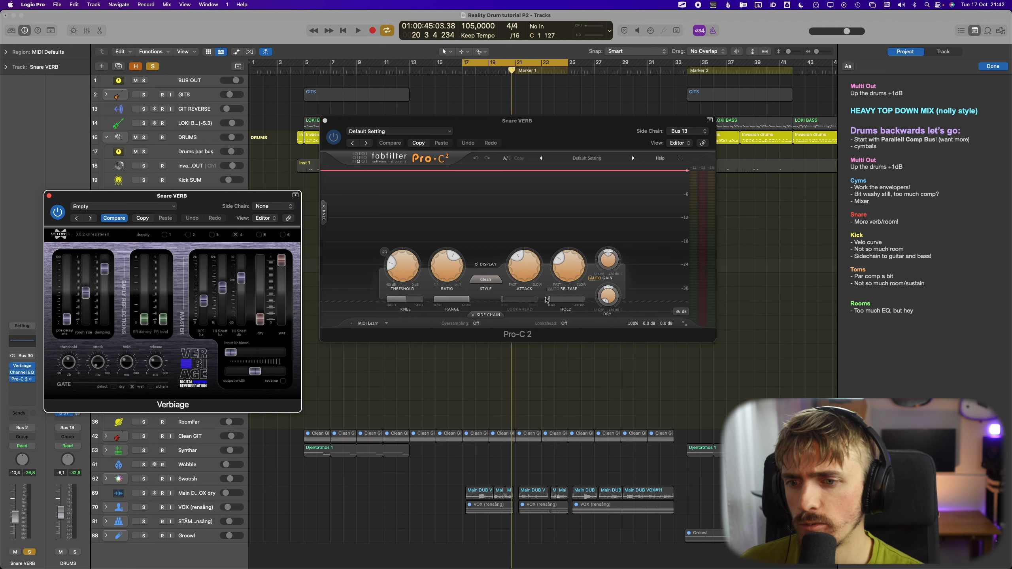
drag(515, 130, 527, 160)
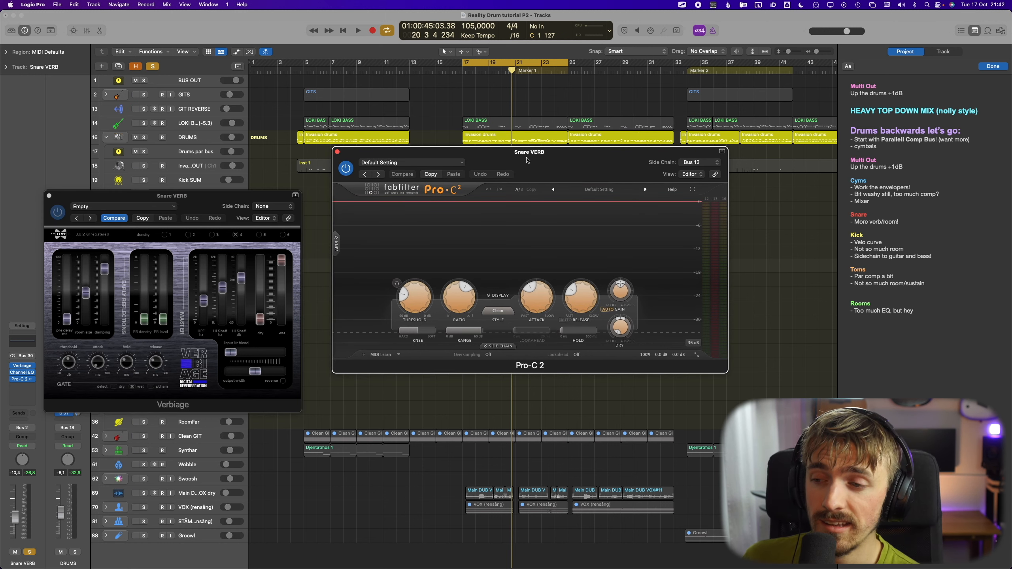
click(338, 154)
drag(212, 201, 412, 173)
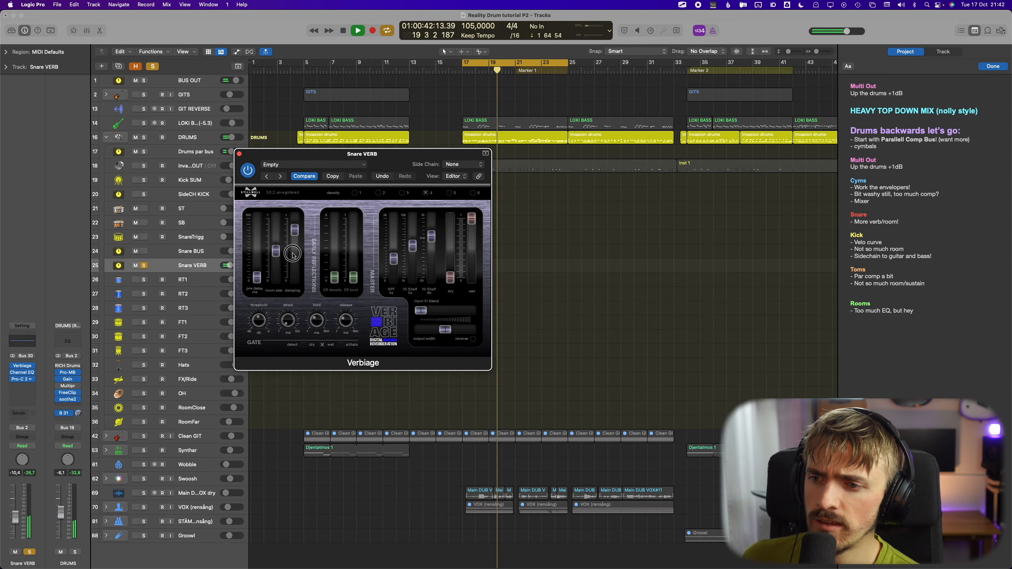
Examine Verbiage's damping and HPF sliders while the soloed snare reverb plays, stop playback and close the plug-in
drag(292, 253, 294, 251)
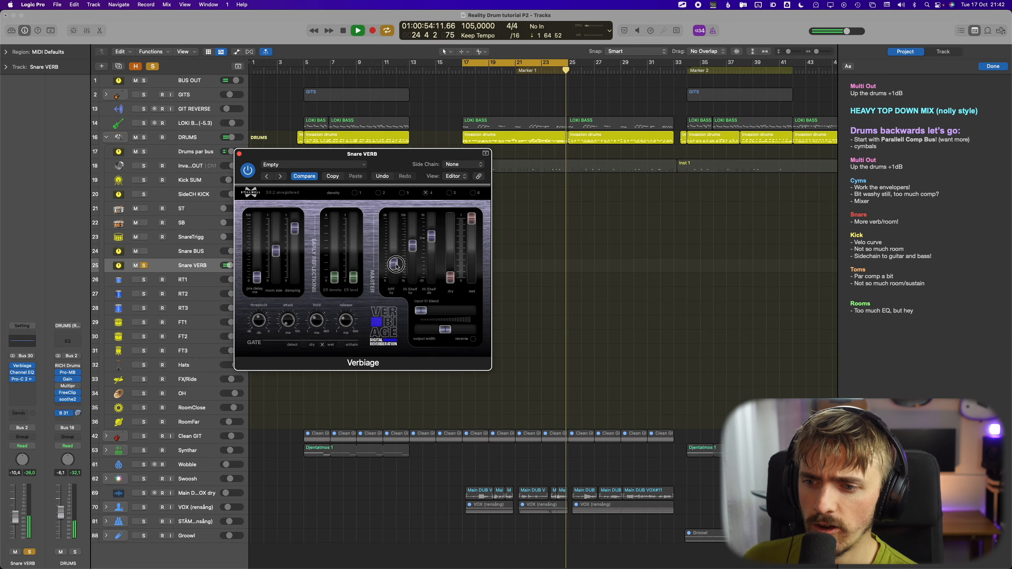
drag(394, 258, 395, 264)
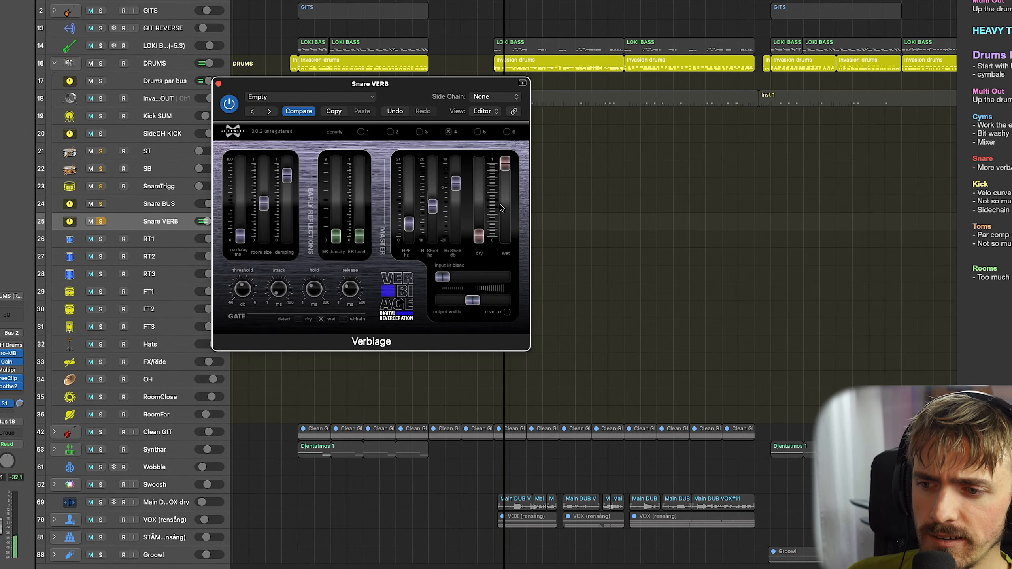
key(space)
click(219, 84)
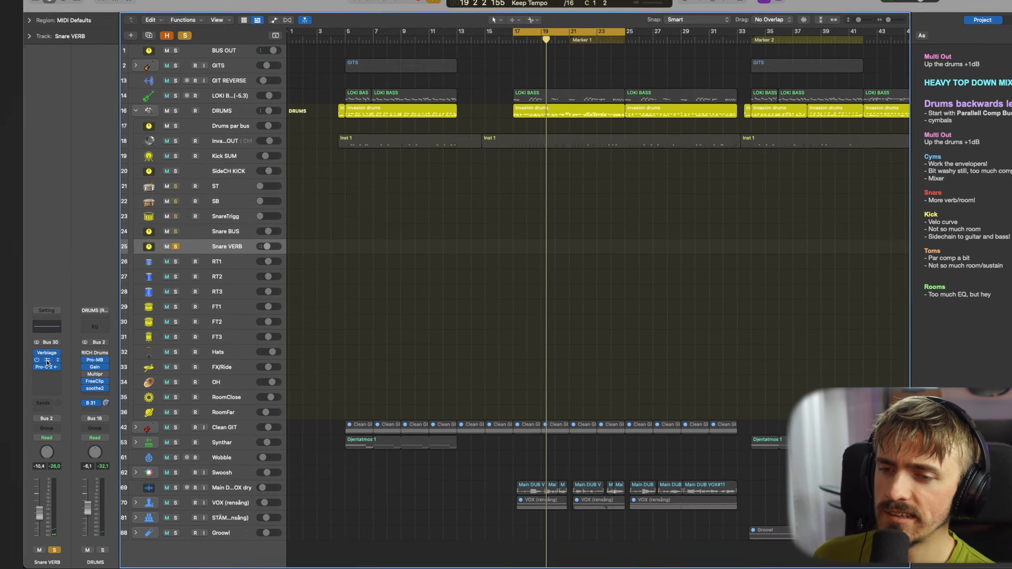
Check the Channel EQ and Pro-C 2 on Snare VERB, then audition the soloed Snare BUS with and without its reverb
click(22, 369)
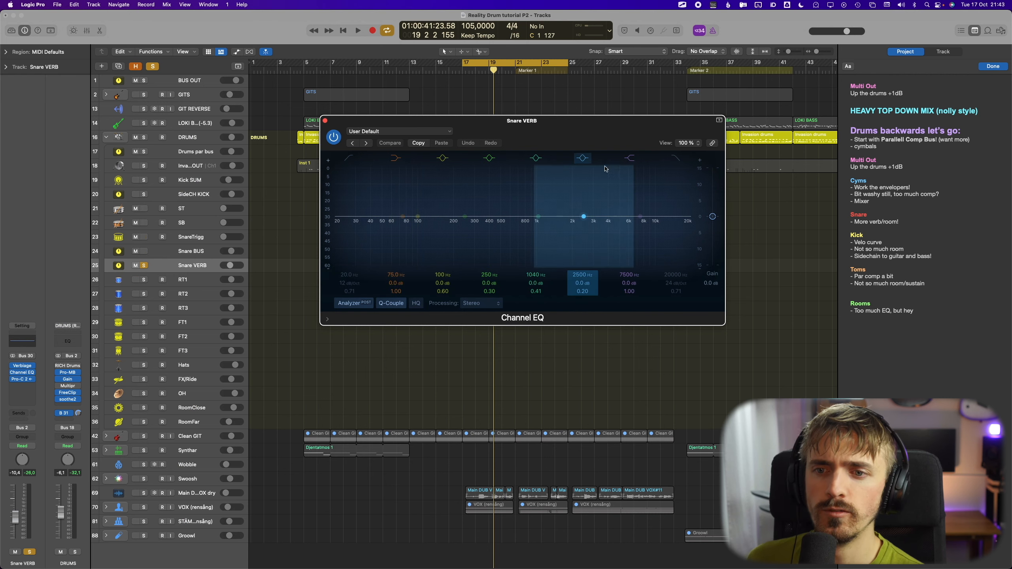
drag(598, 139, 598, 139)
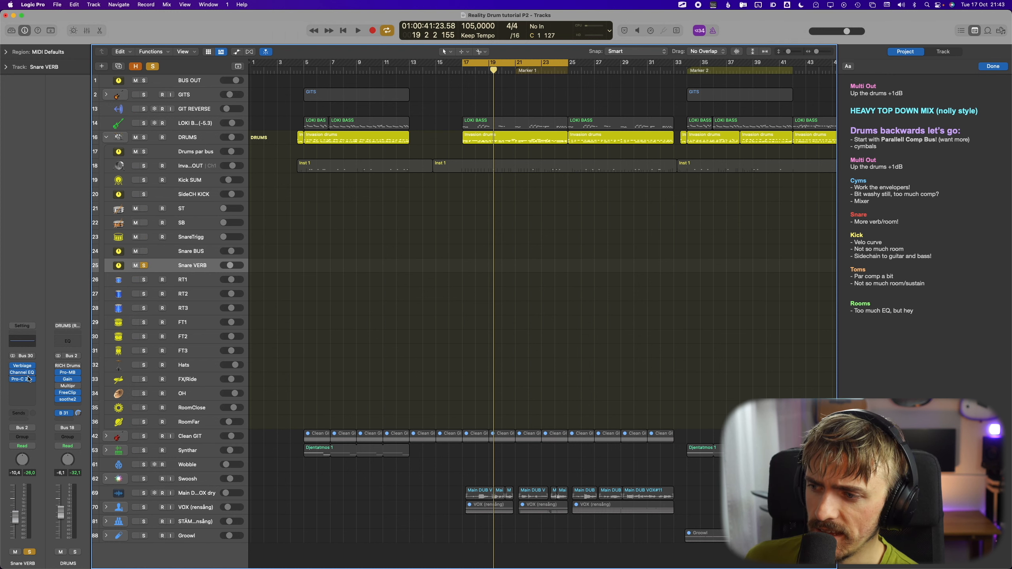
click(23, 379)
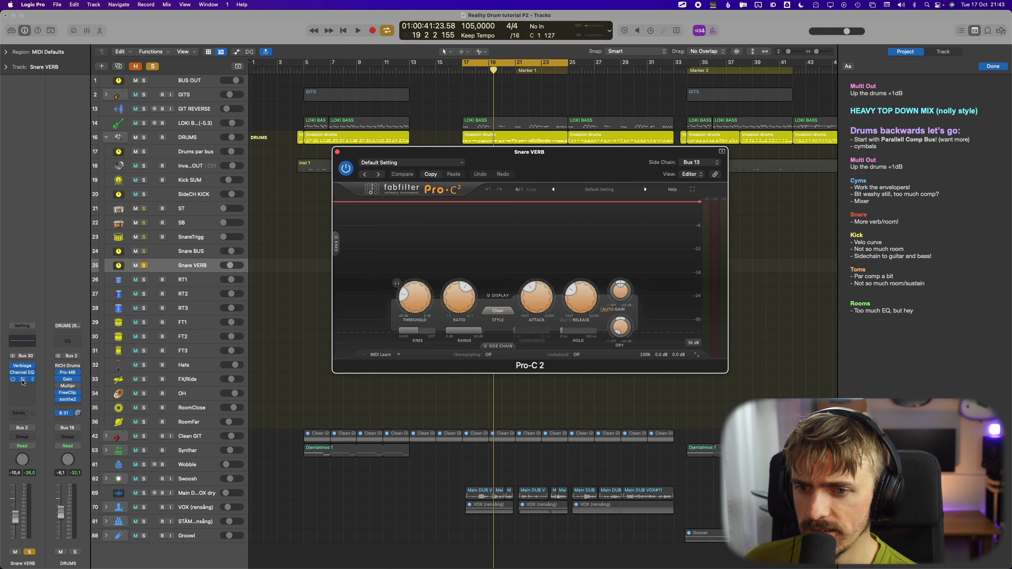
click(145, 252)
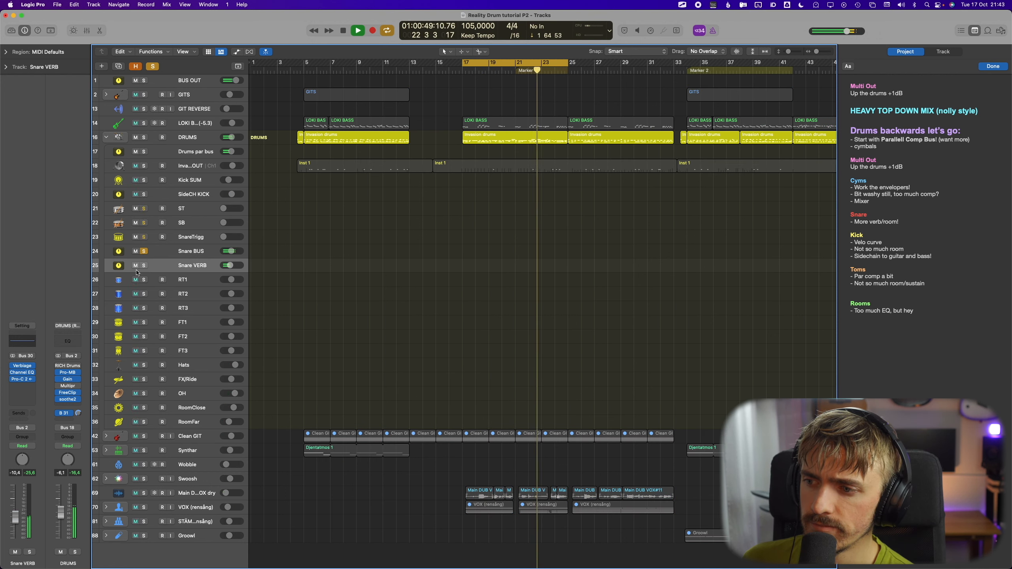
click(135, 265)
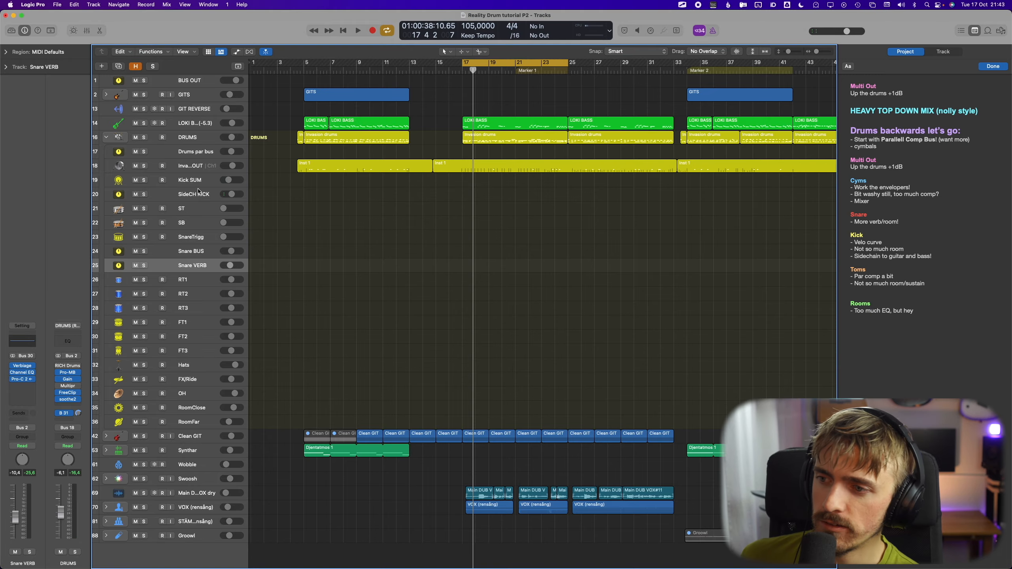
Select the Invasion multi-out instrument track and bring up its Kontakt window
click(198, 182)
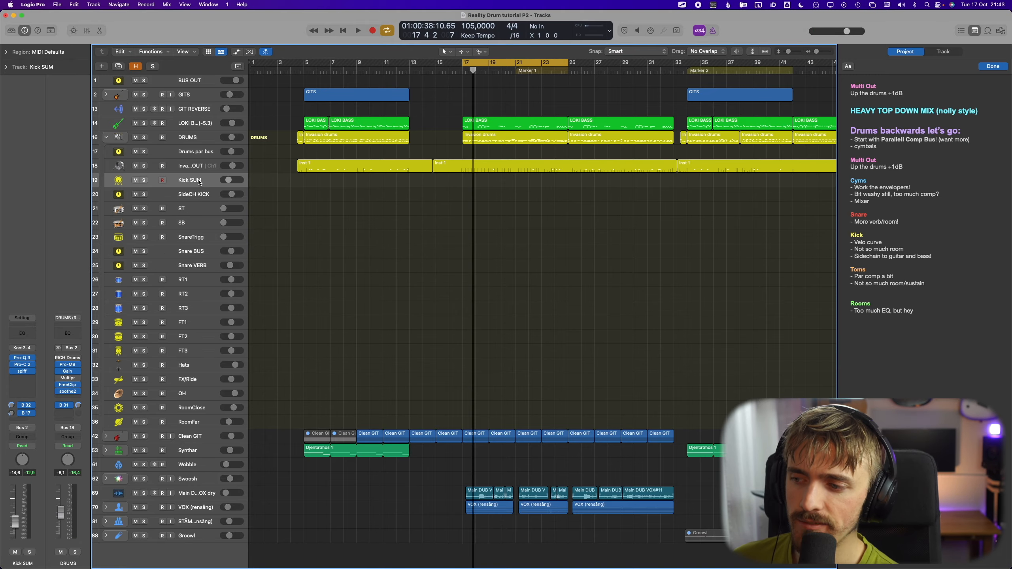
click(200, 167)
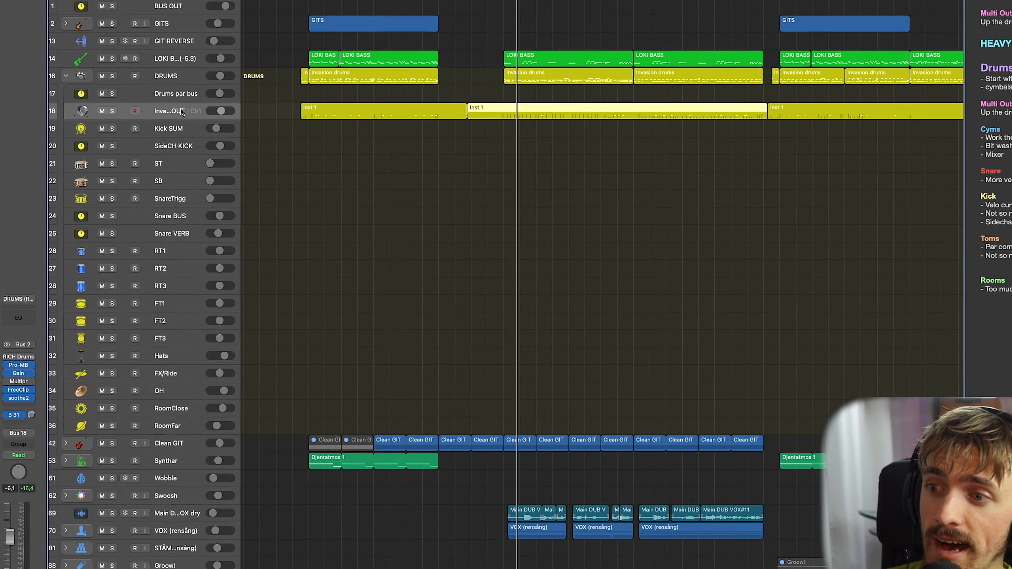
key(h)
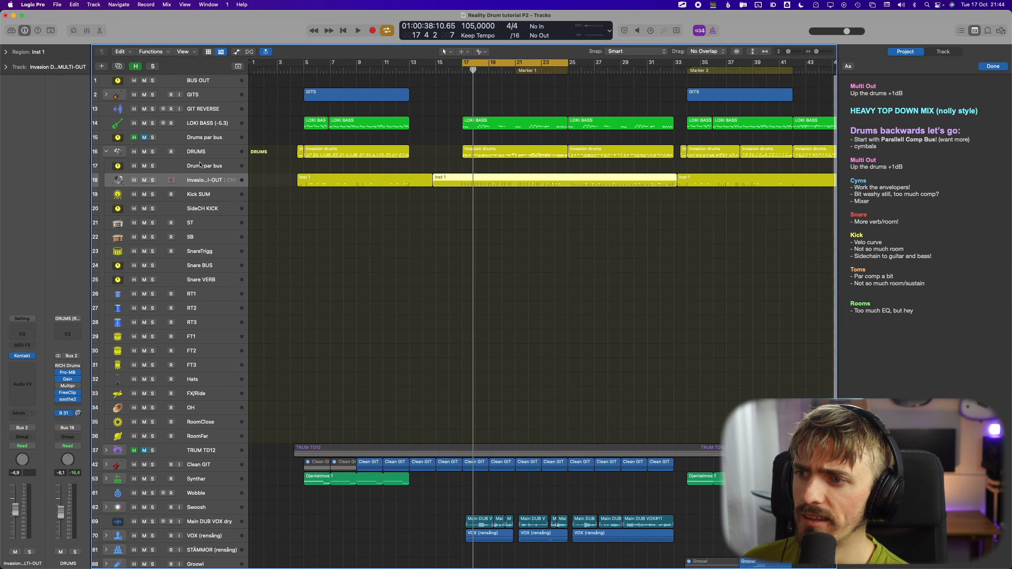
key(h)
key(v)
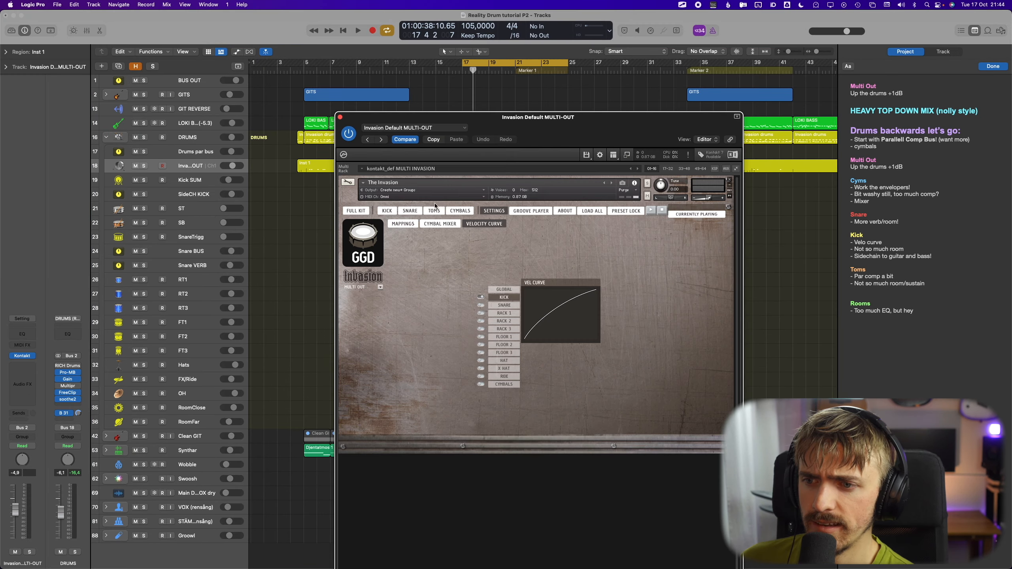
Review the Invasion kit's kick, snare and toms mixer pages, then select the Kick SUM track and close the instrument
click(387, 211)
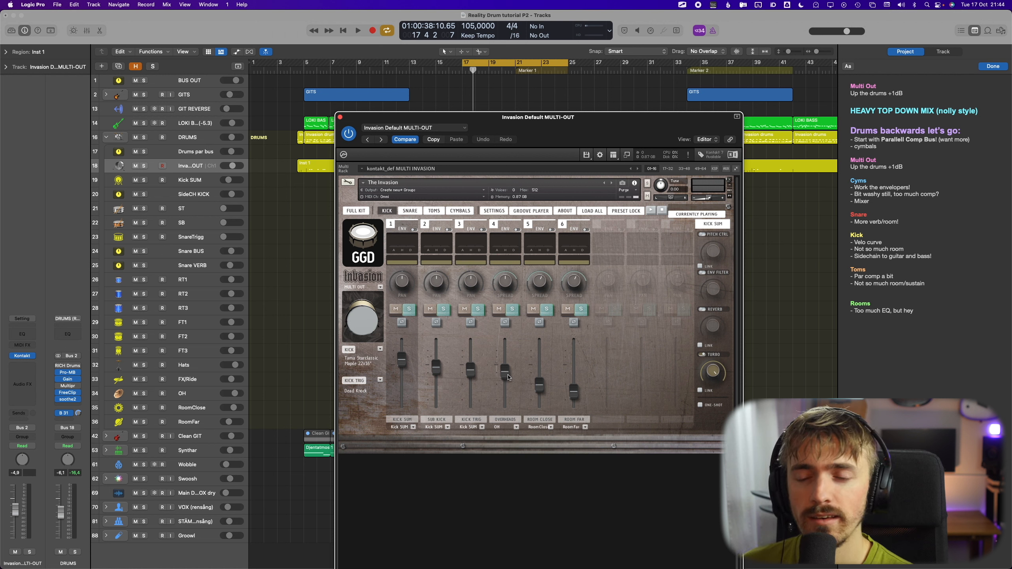
click(409, 211)
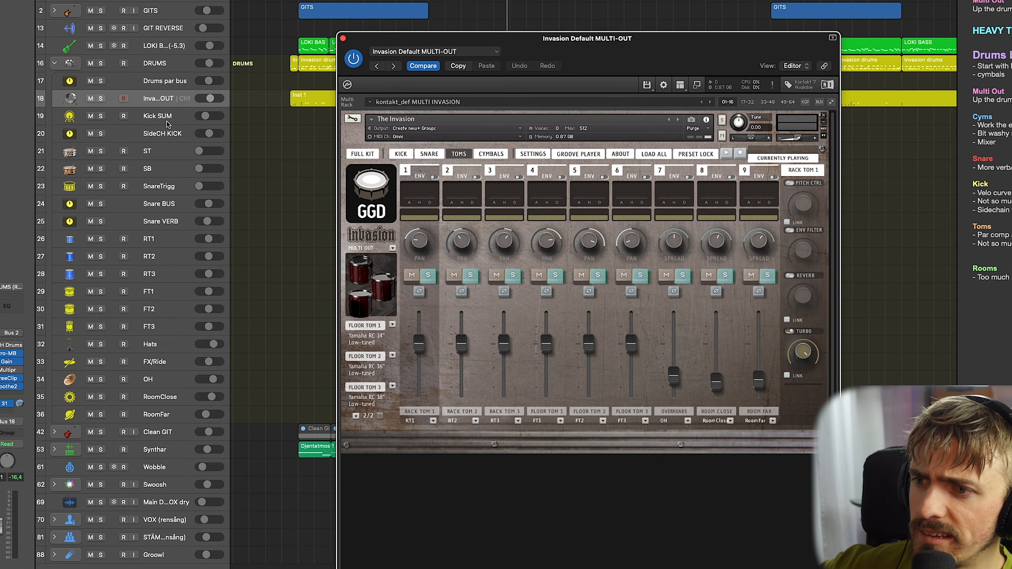
click(168, 120)
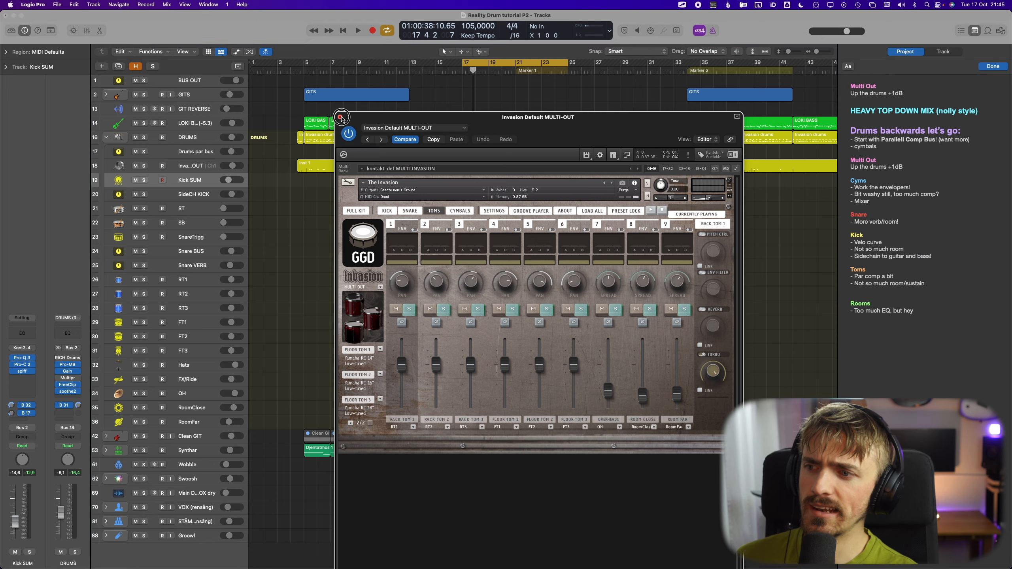
click(343, 38)
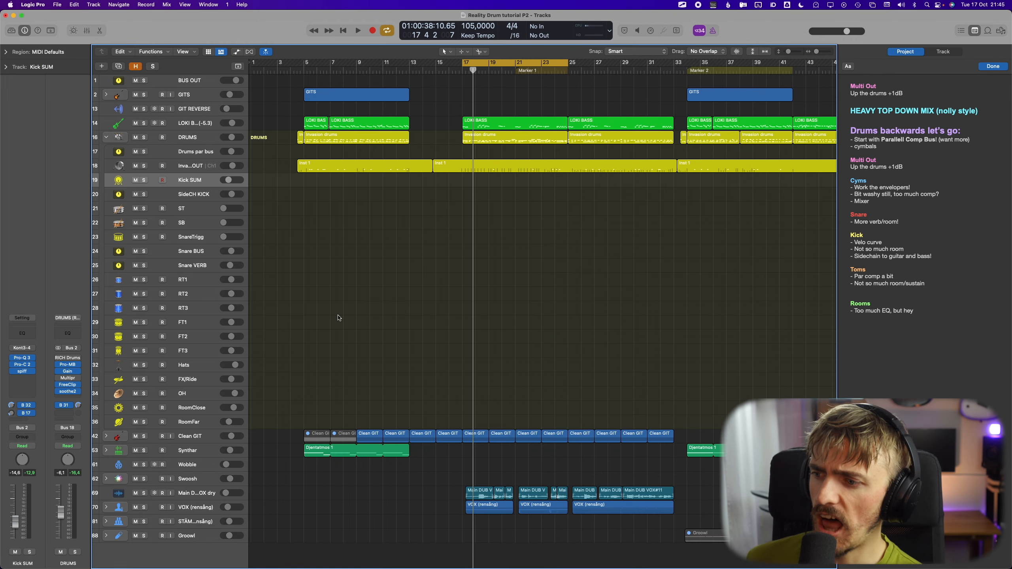
Solo Kick SUM during playback and compare its Pro-Q 3 with the 63 Hz boost band on and off
key(space)
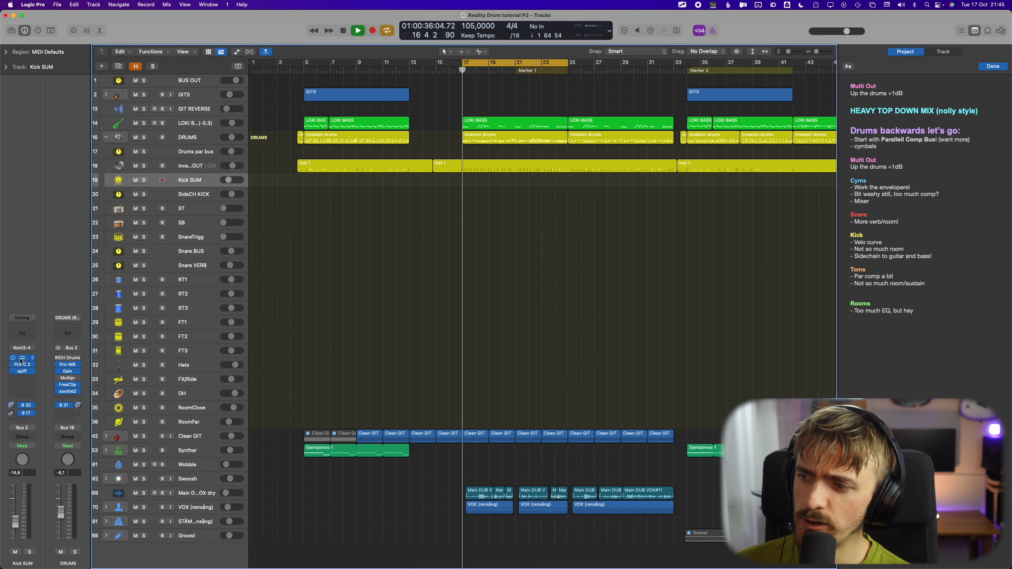
key(s)
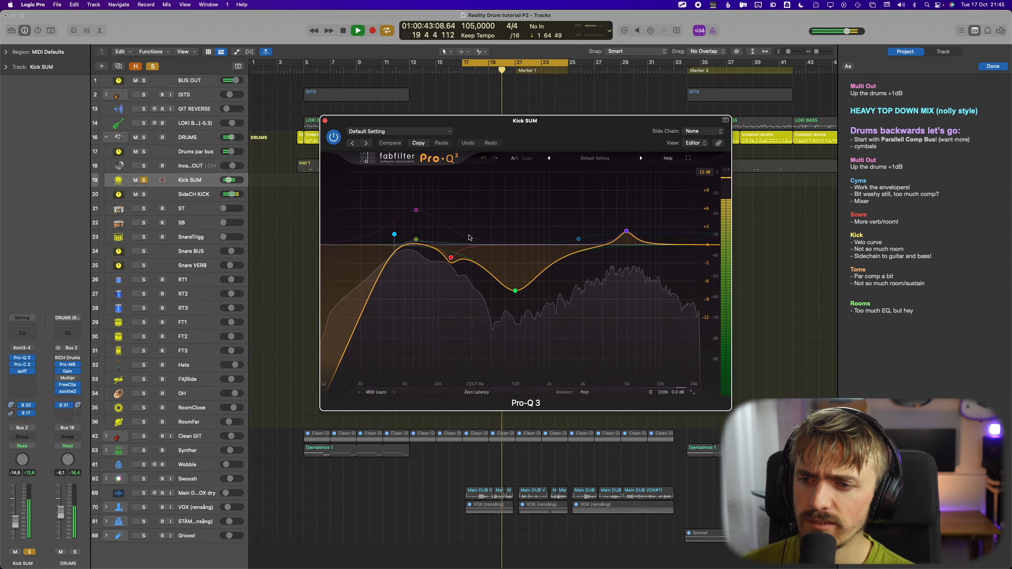
mouse_move(415, 126)
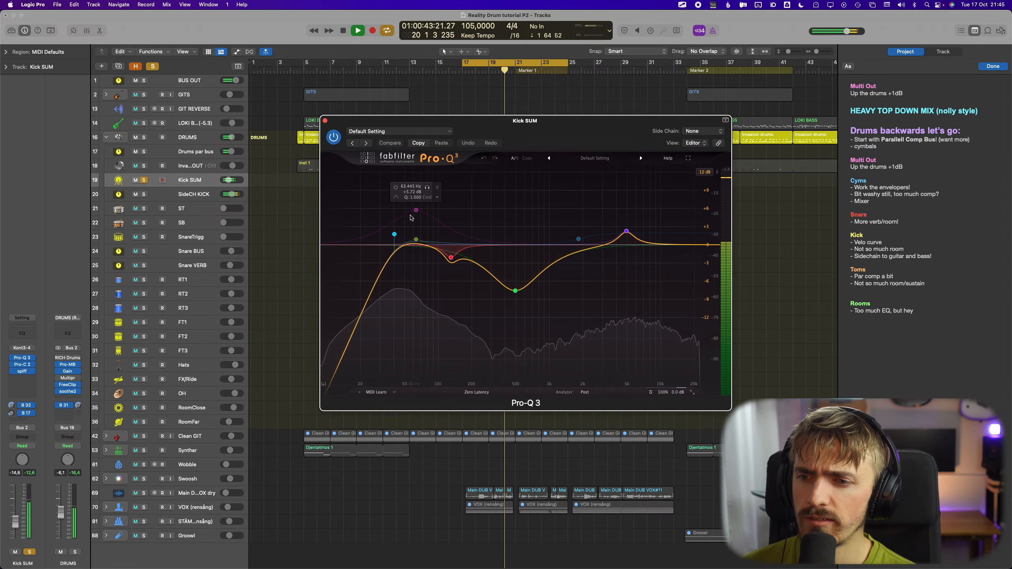
click(398, 188)
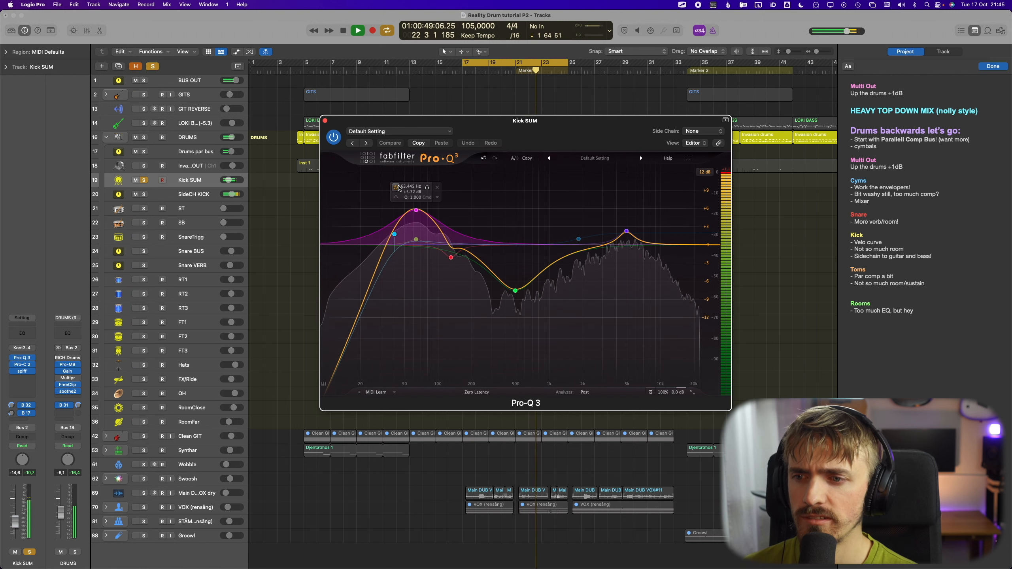
click(398, 187)
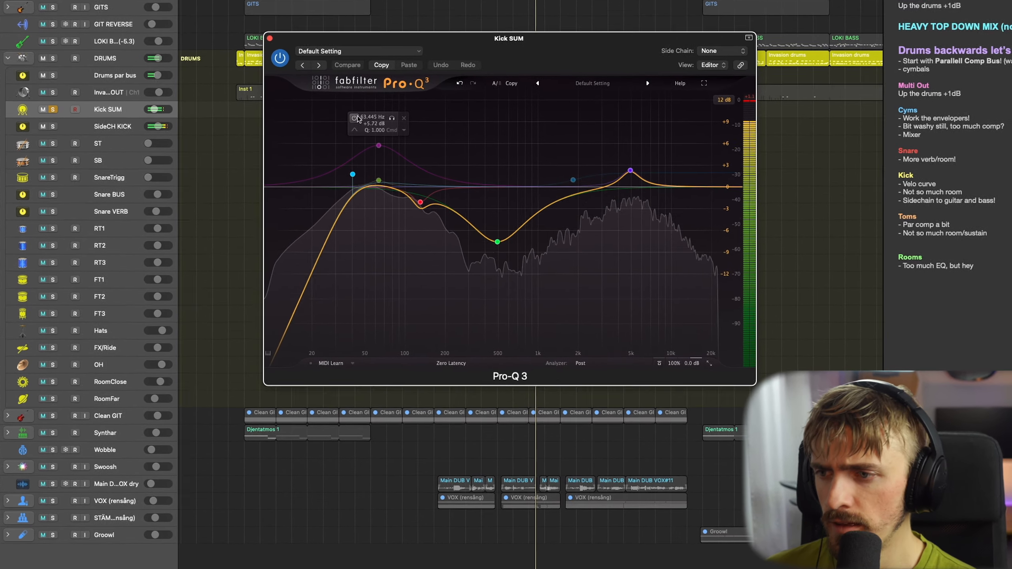
Unsolo the kick, compare its 63 Hz boost on and off in the full mix, and stop playback
key(s)
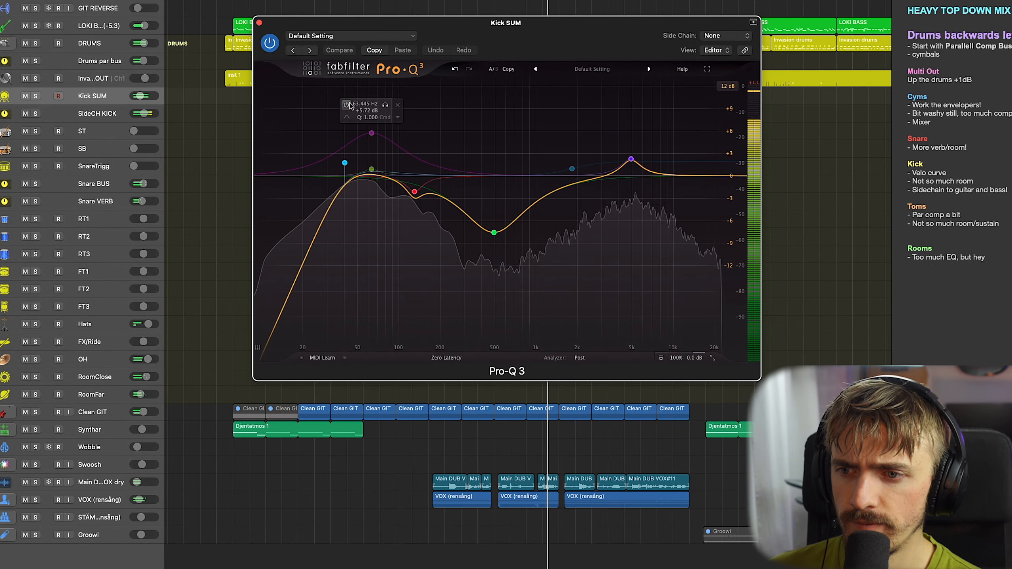
click(349, 105)
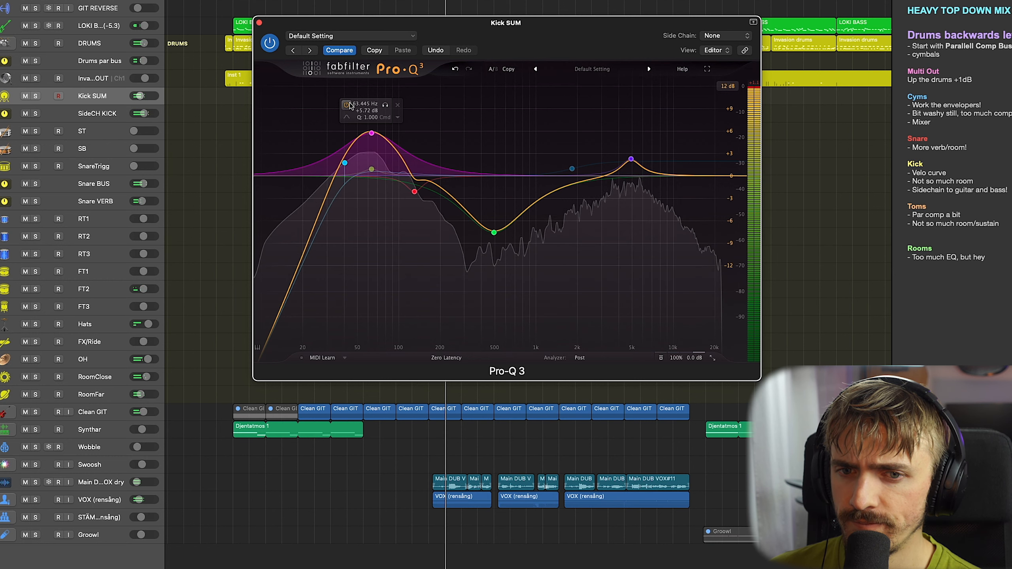
click(350, 105)
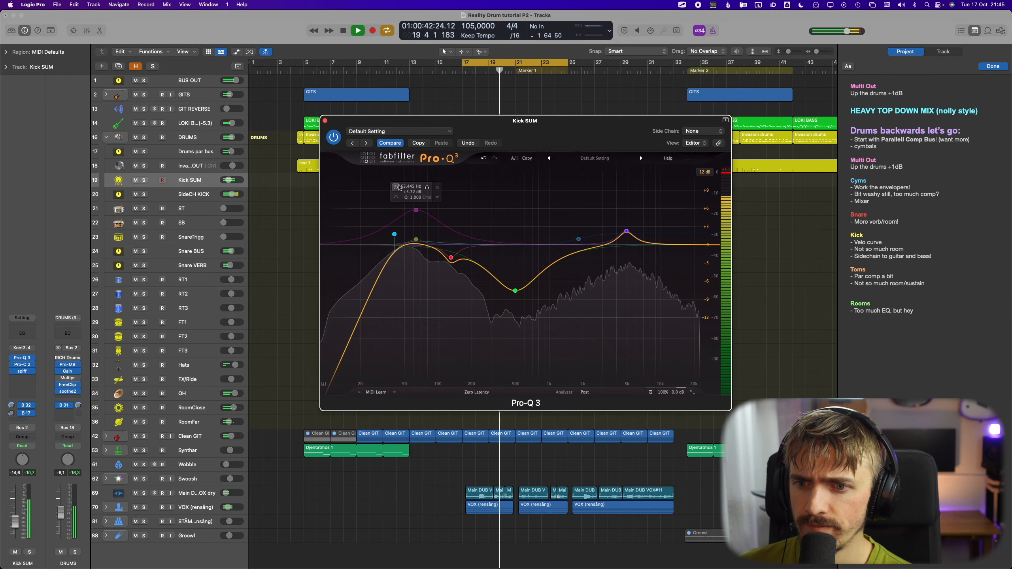
key(space)
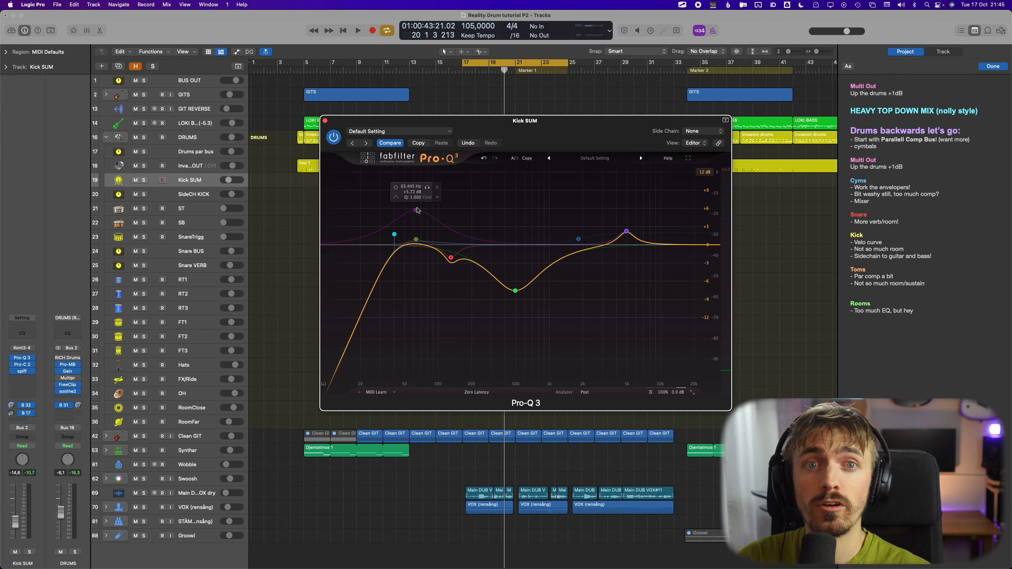
Open the sidechained Pro-Q 3 on LOKI BASS and play the bass and Kick SUM soloed together
drag(417, 210, 403, 254)
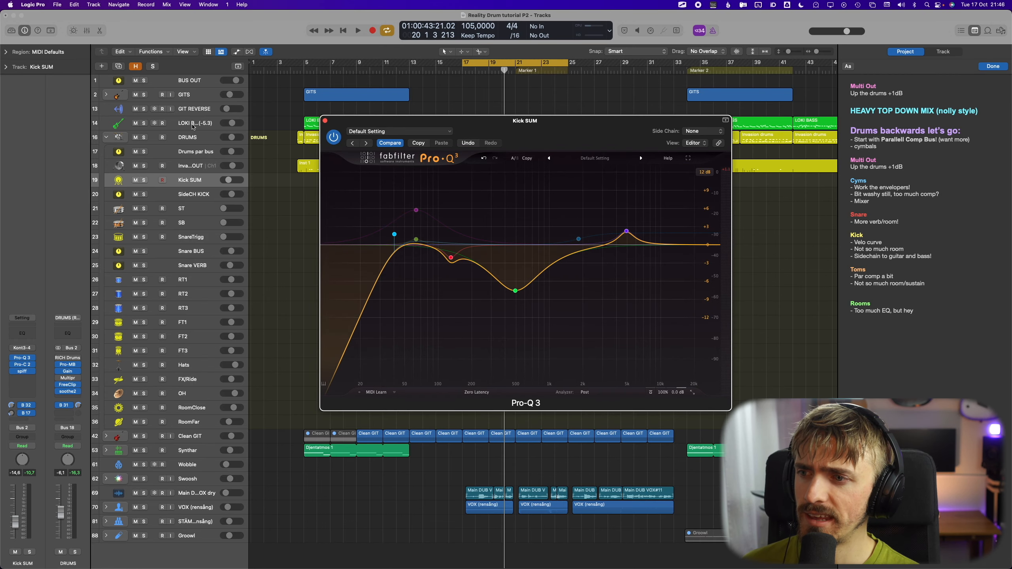
click(193, 127)
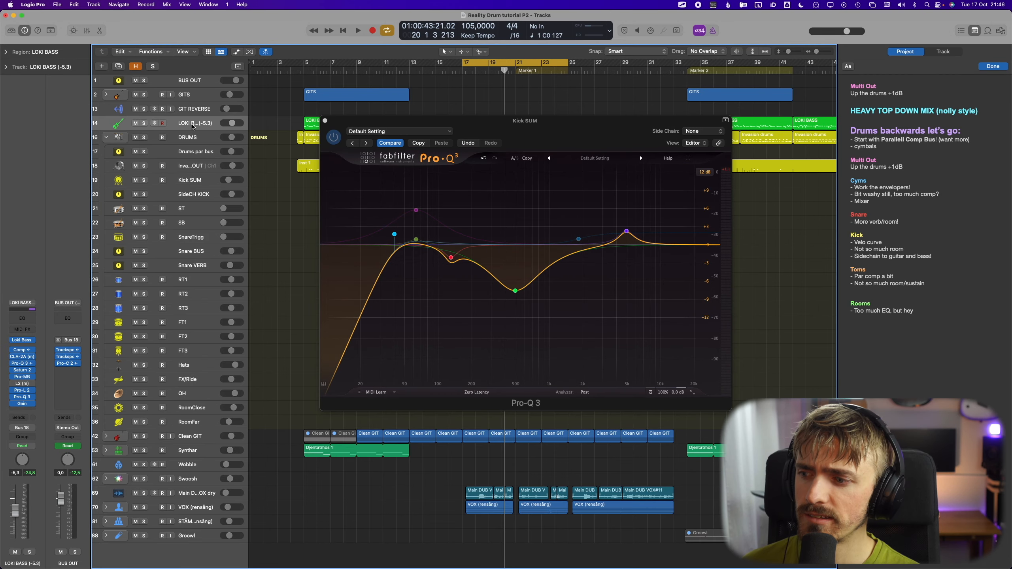
click(25, 364)
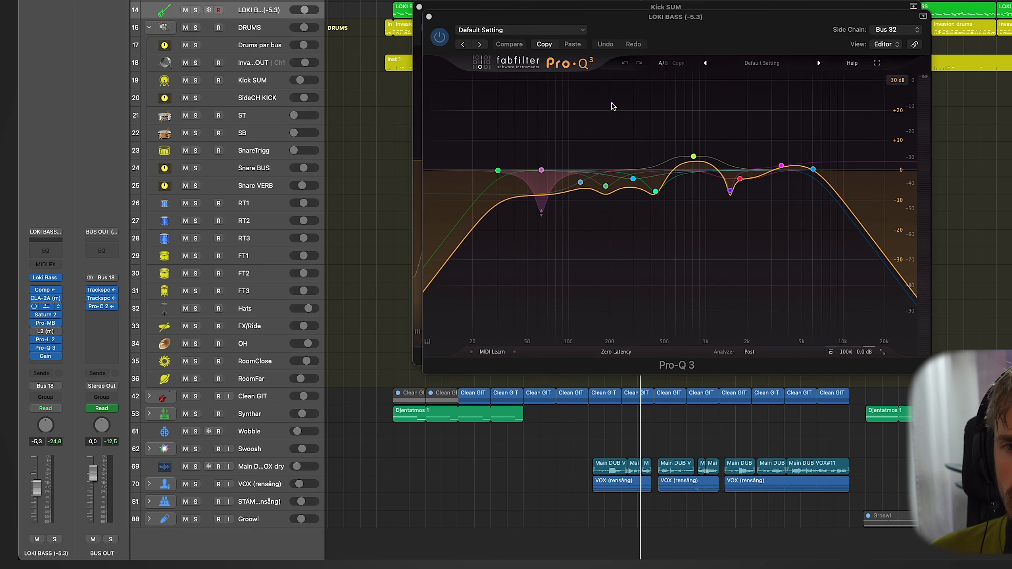
key(space)
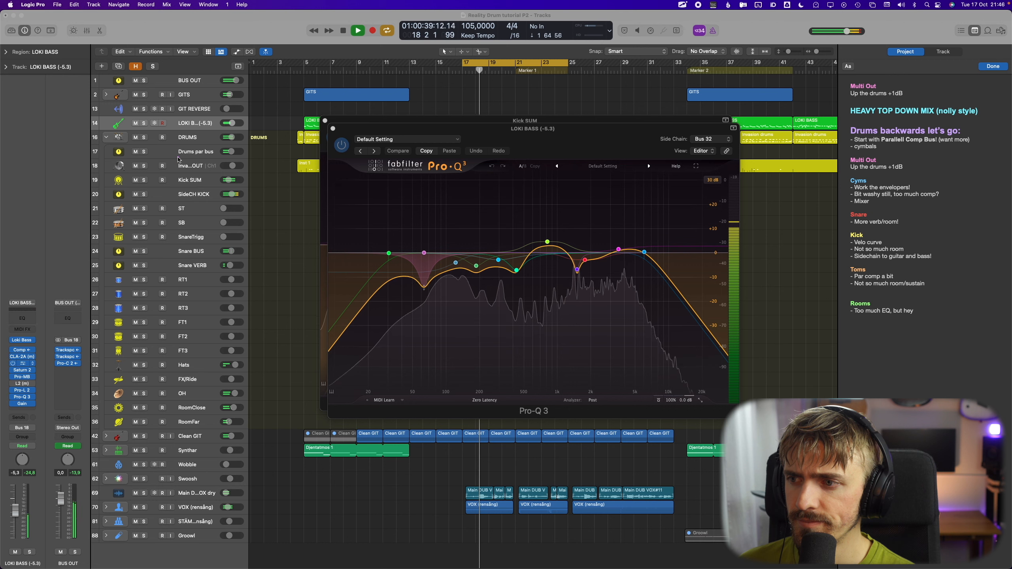
click(143, 123)
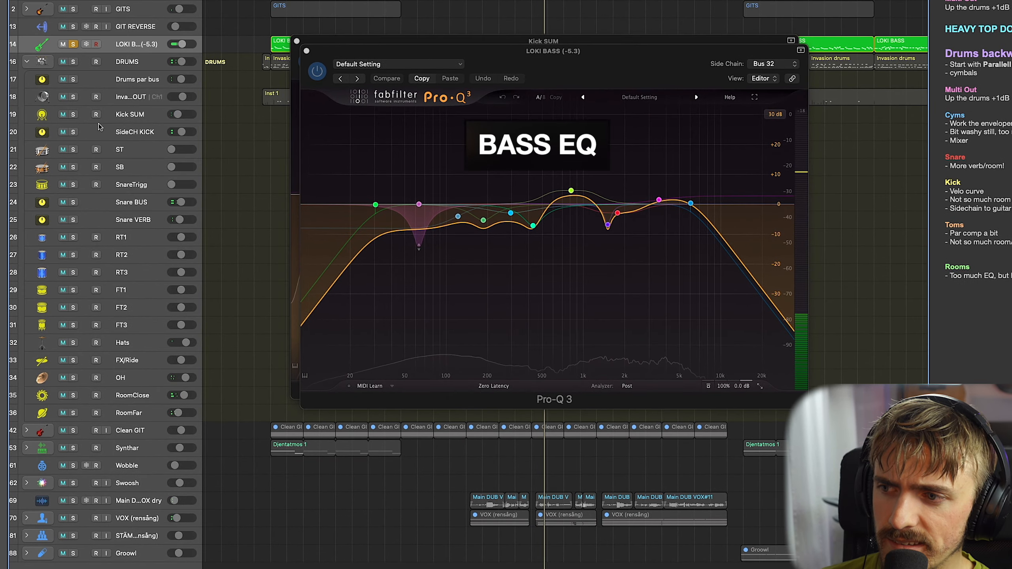
click(73, 114)
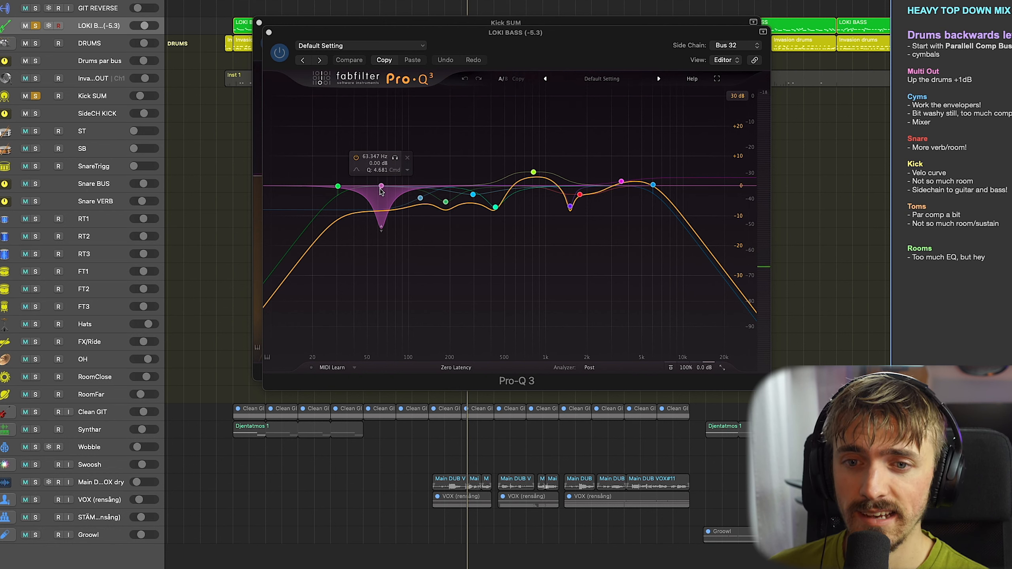
Slightly reduce the dynamic range of the bass EQ's 63 Hz band and audition it with no side chain assigned
click(381, 188)
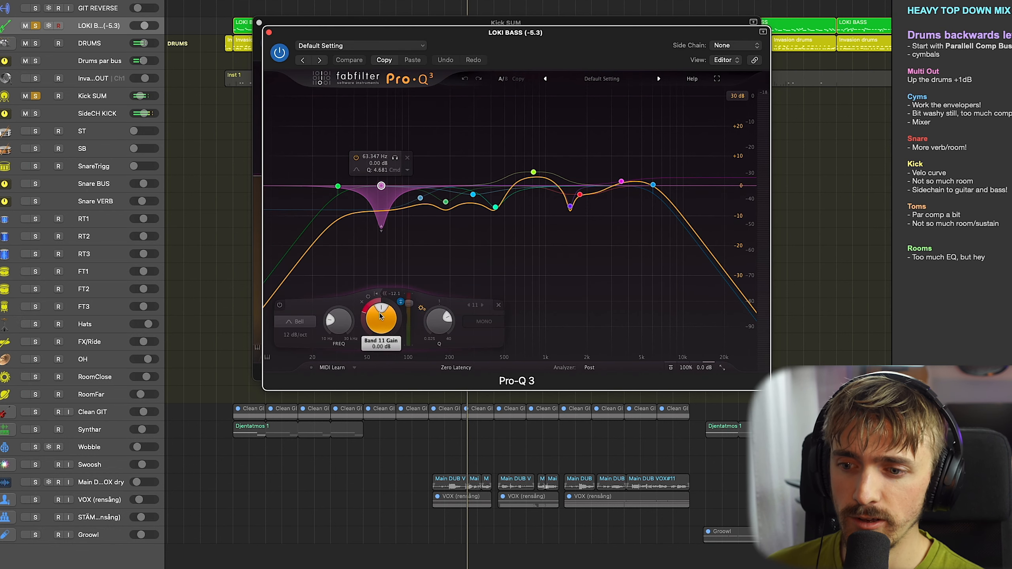
mouse_move(400, 323)
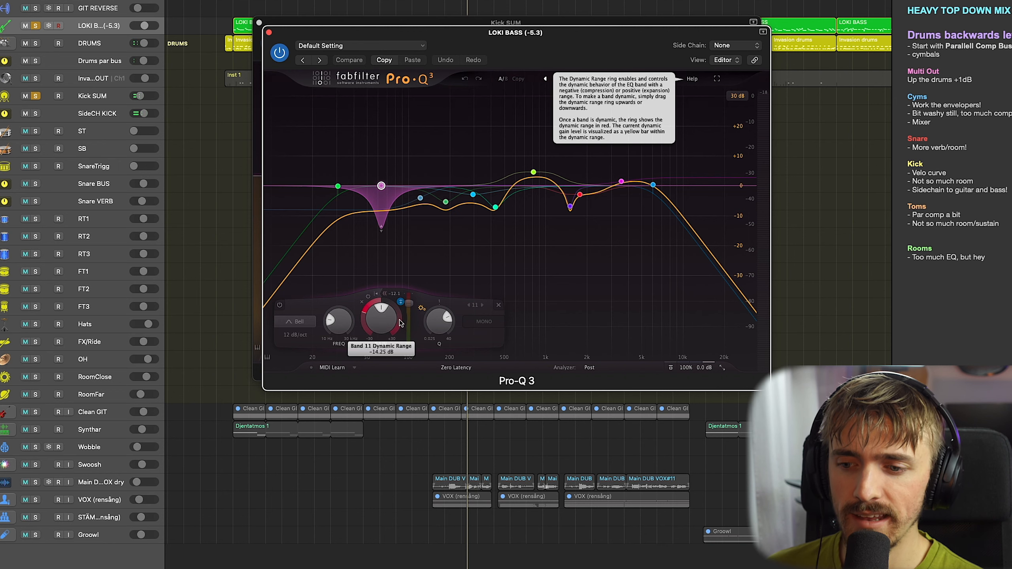
mouse_move(400, 323)
mouse_down()
mouse_move(400, 315)
mouse_move(402, 331)
mouse_up()
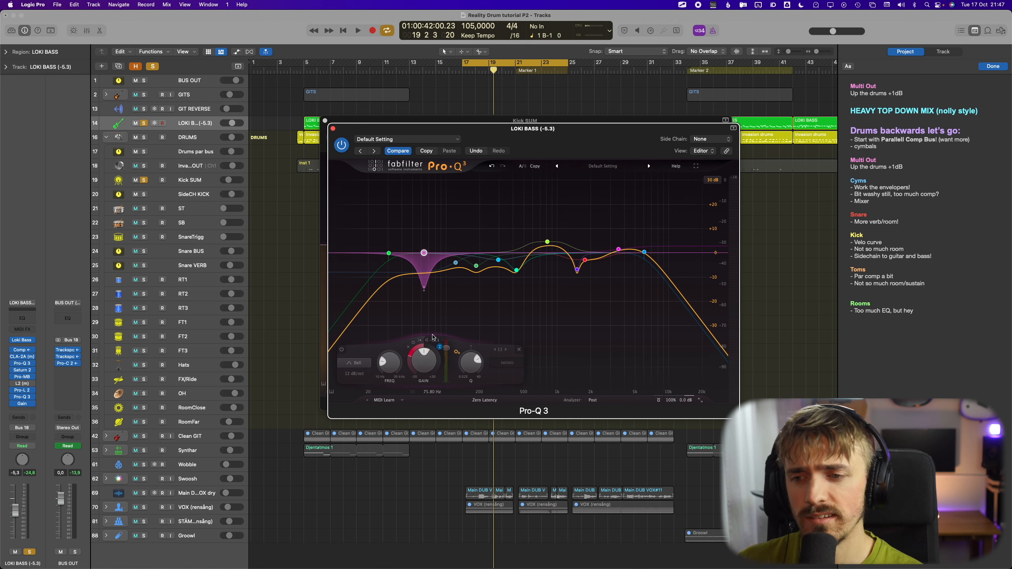
key(space)
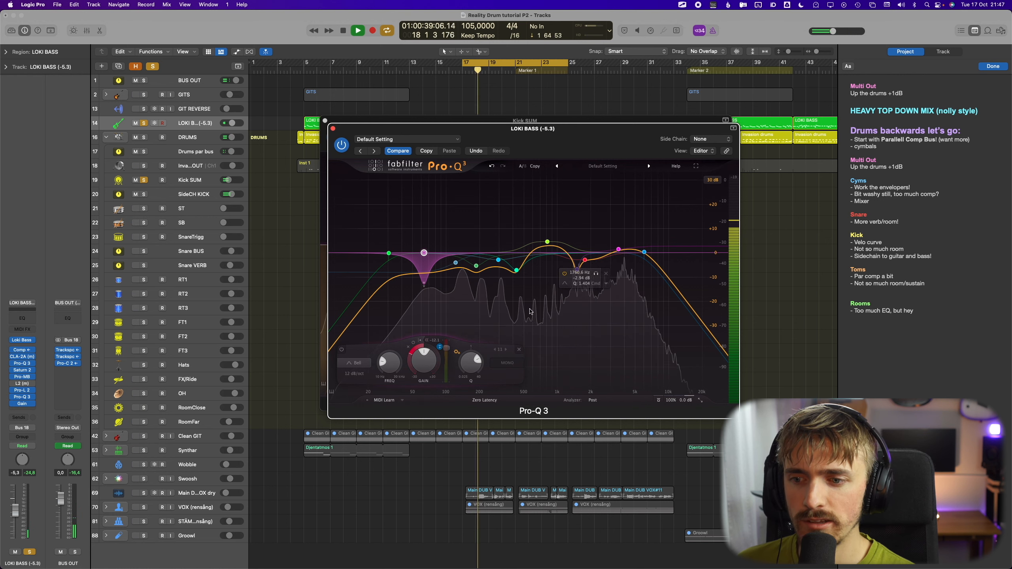
key(space)
Set the bass Pro-Q 3's side chain to Bus 17 and select Kick SUM to check its sends
click(720, 141)
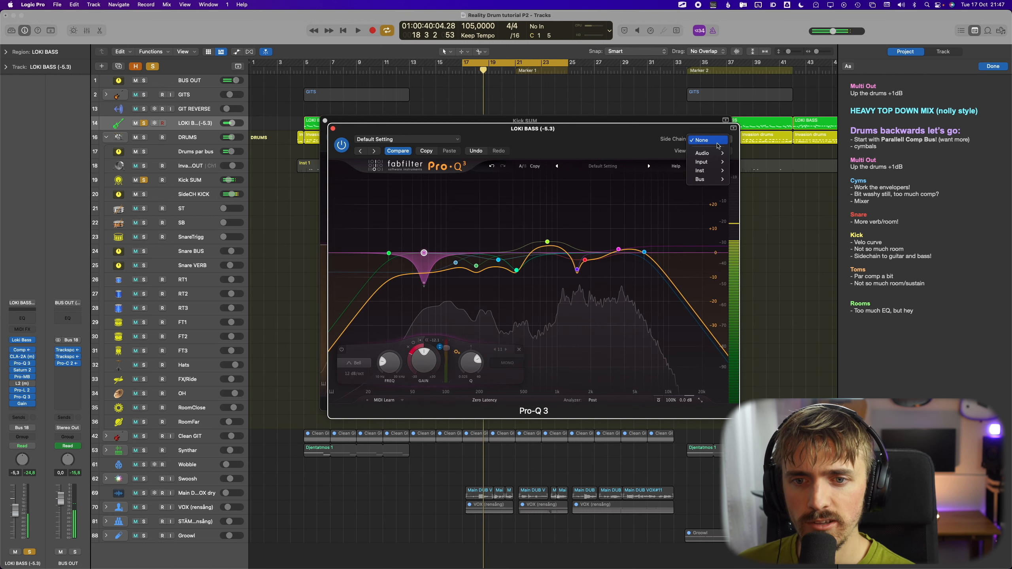
mouse_move(711, 178)
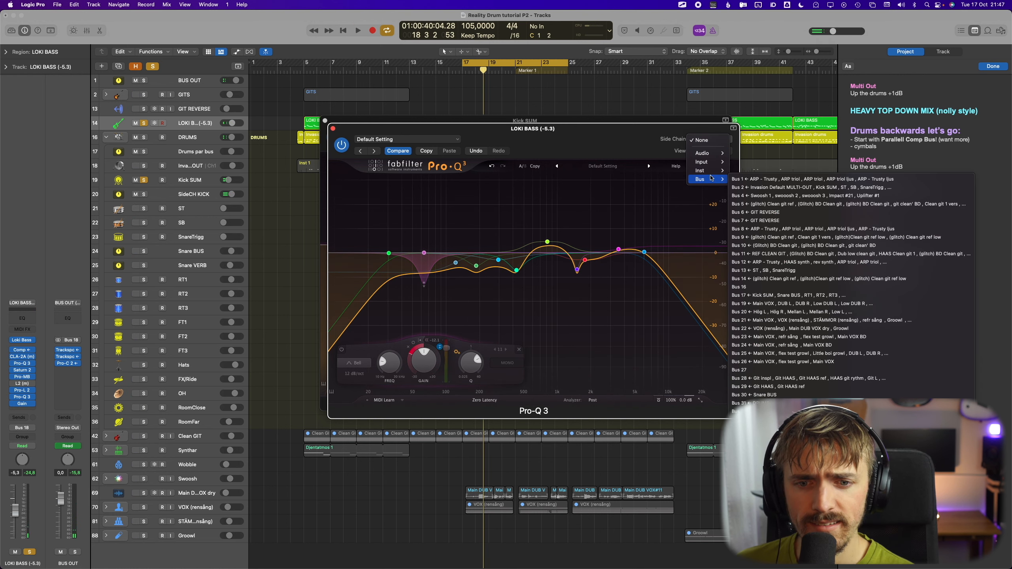
click(814, 295)
click(198, 181)
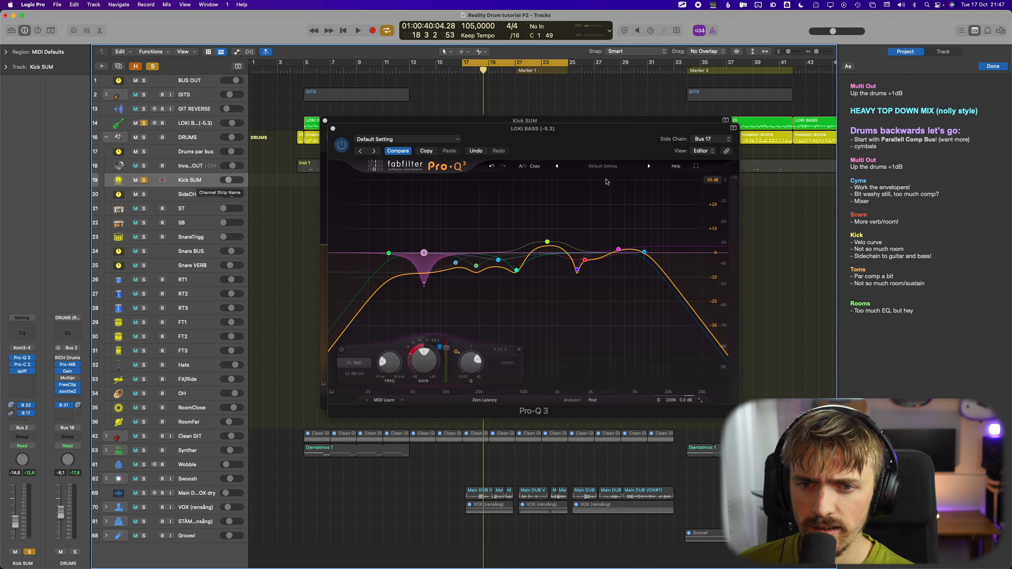
Set the bass Pro-Q 3's side chain to Bus 32 from Kick SUM and audition the ducking during playback
click(724, 138)
mouse_move(770, 111)
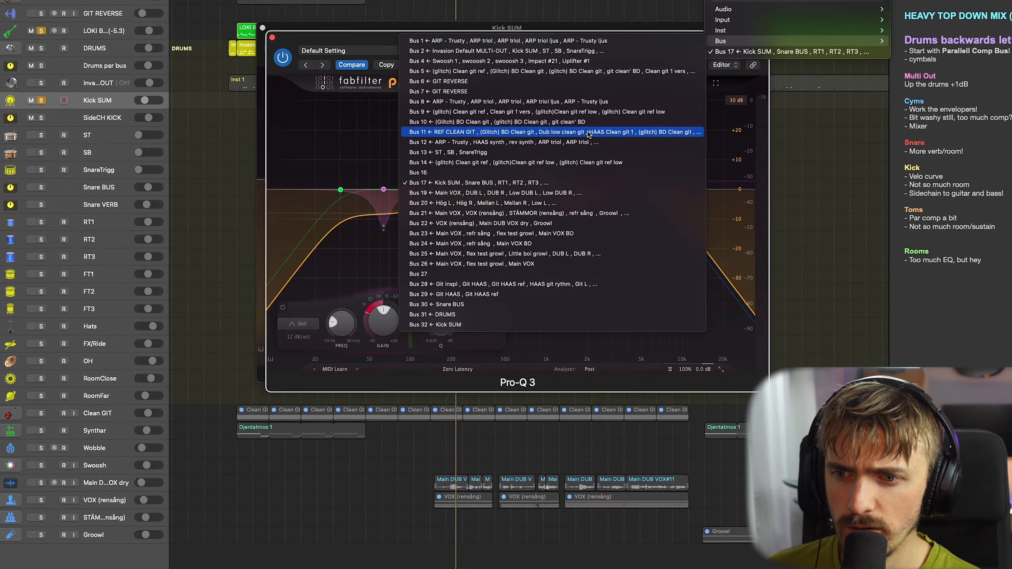
click(516, 324)
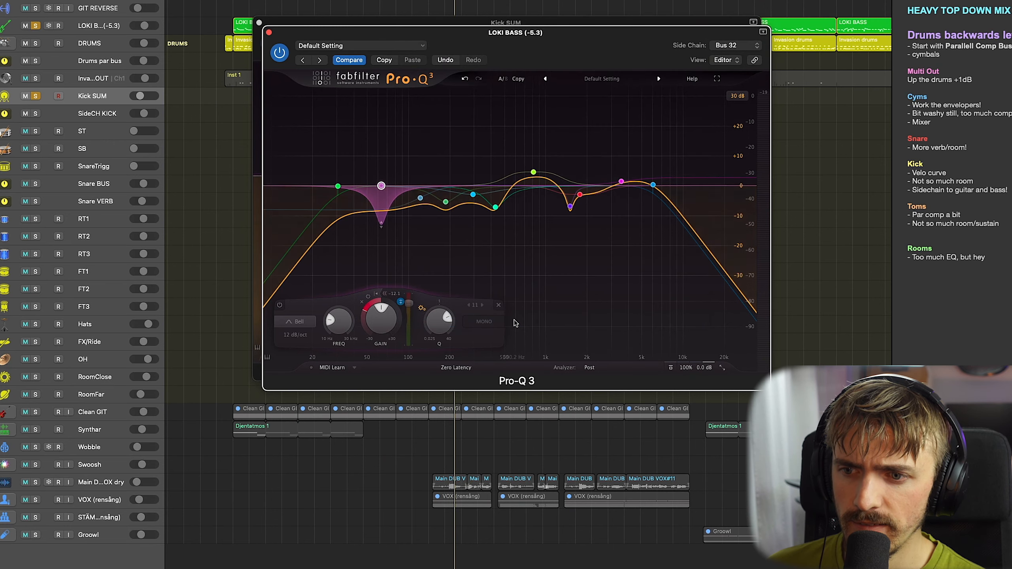
key(space)
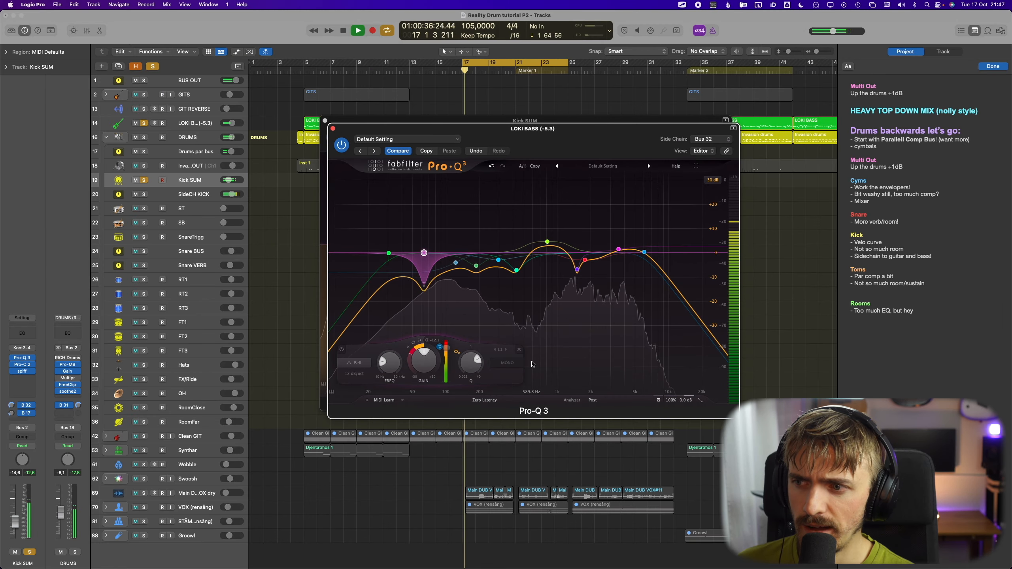
click(26, 405)
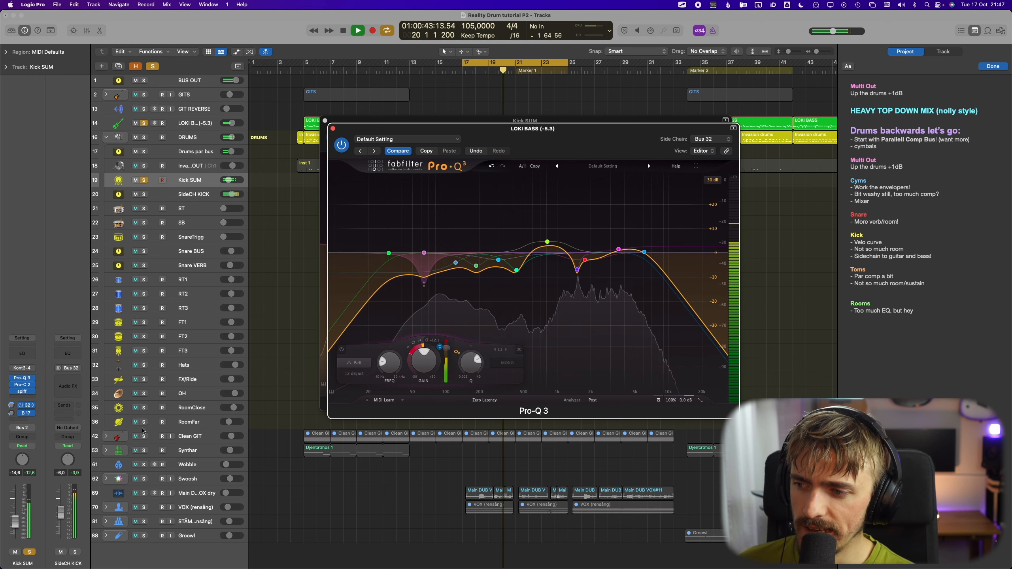
key(space)
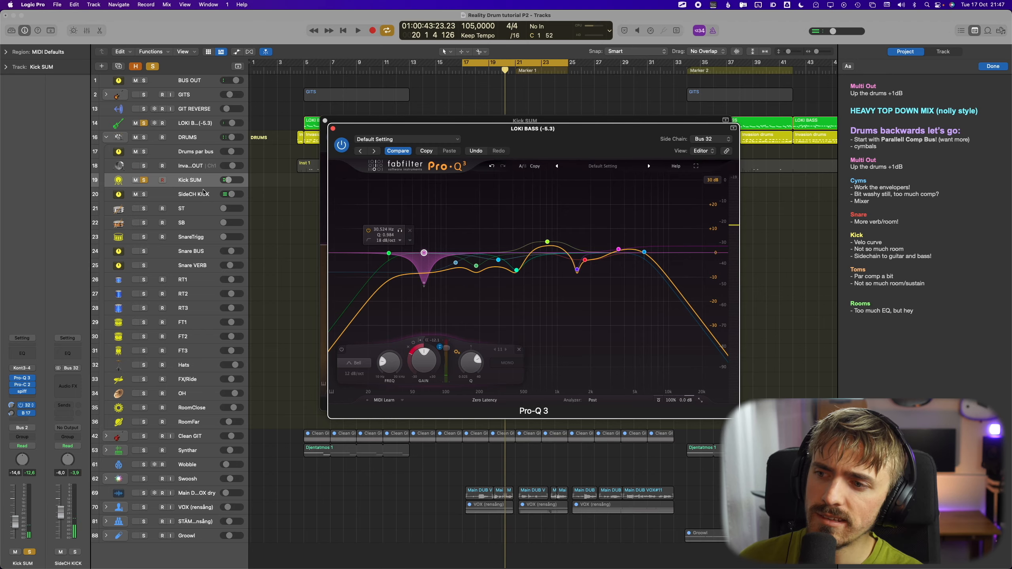
Examine the SideCH KICK bus, the bass EQ's side chain source and the Pre Fader setting of Kick SUM's Bus 32 send
click(181, 194)
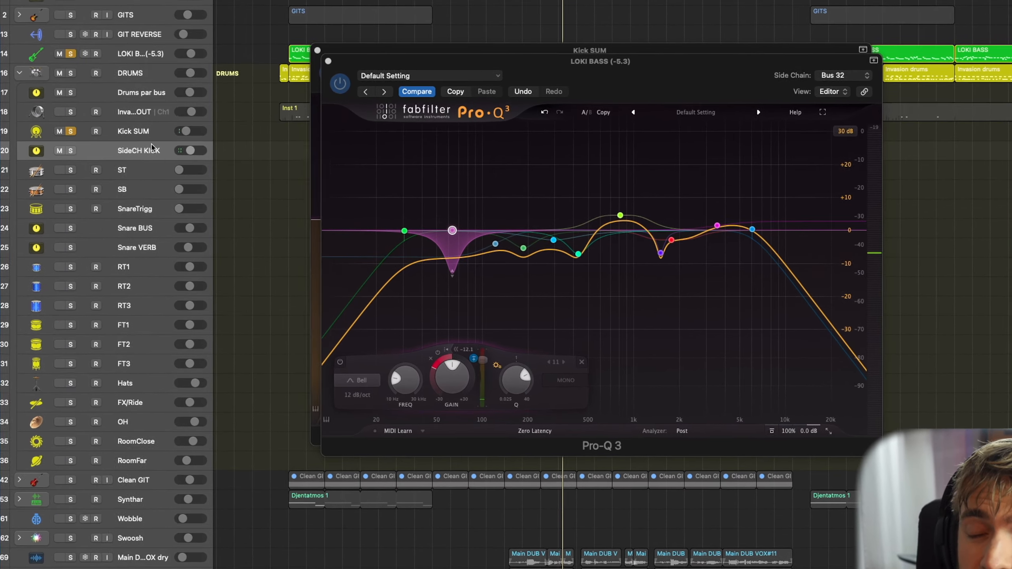
click(147, 133)
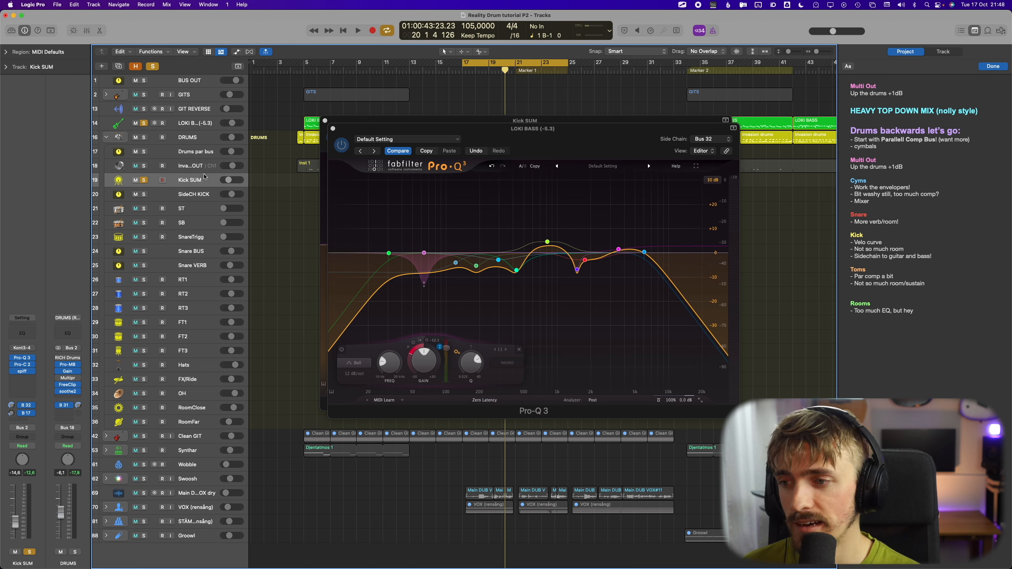
click(711, 139)
click(196, 200)
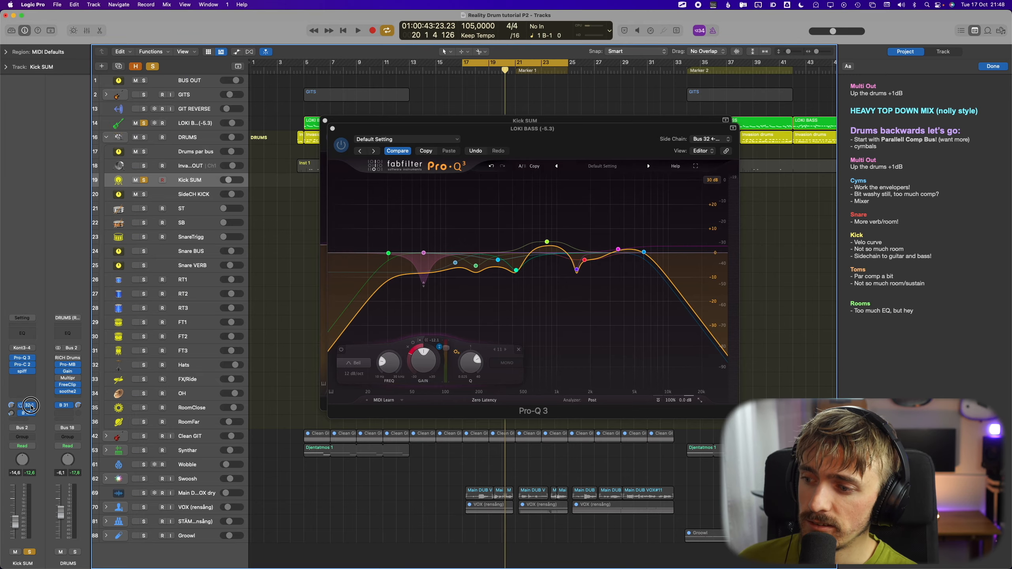
click(31, 406)
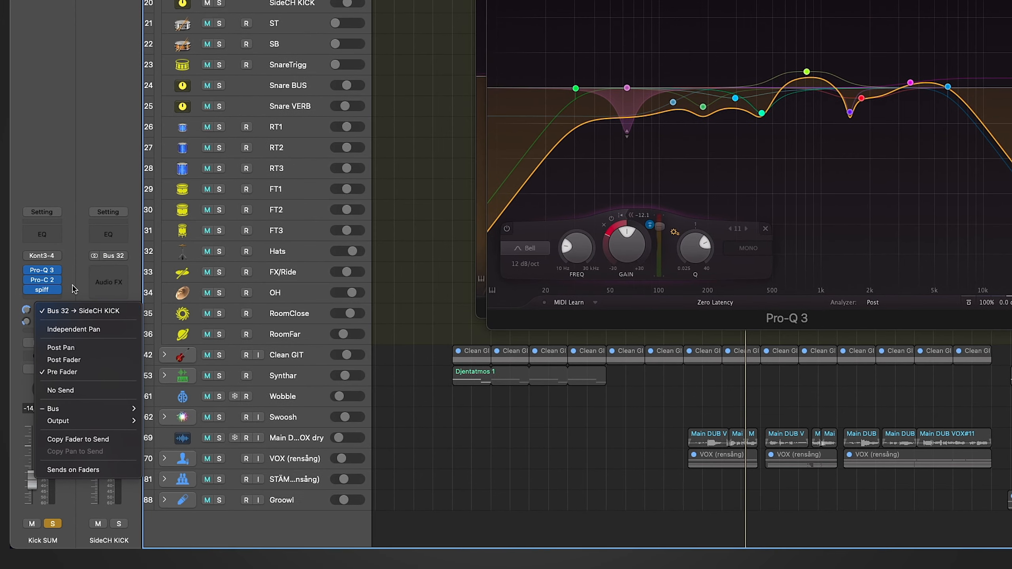
click(73, 289)
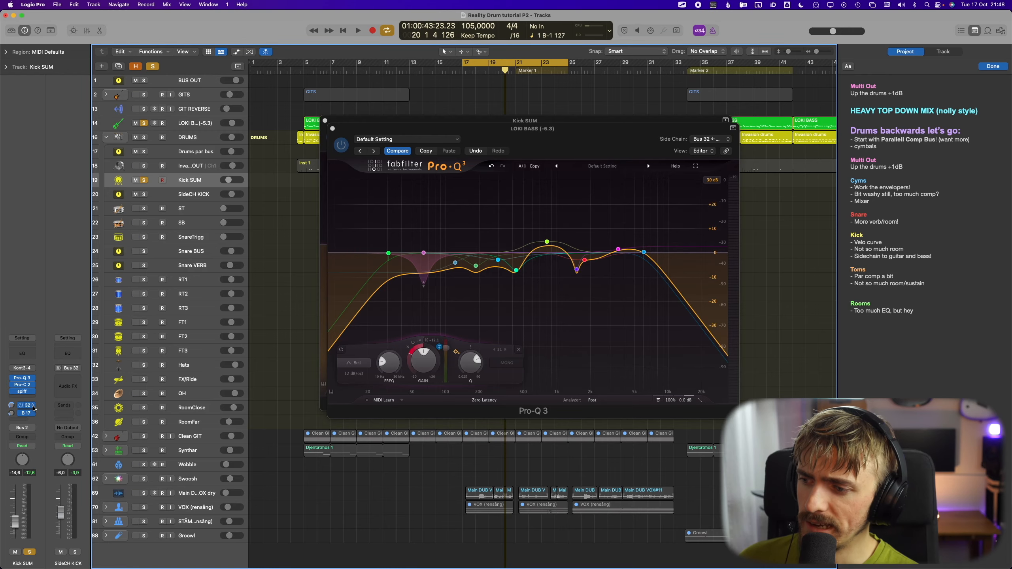
click(48, 310)
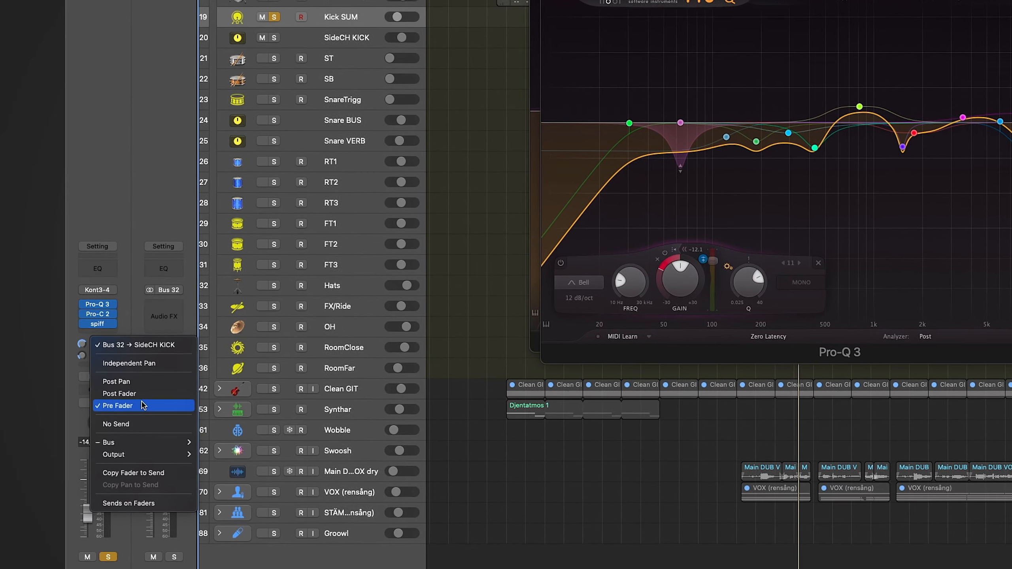
Raise Kick SUM's volume slightly to -14.4 dB and select the SideCH KICK track to check its output routing
mouse_move(230, 179)
mouse_down()
mouse_move(187, 167)
mouse_move(240, 167)
mouse_up()
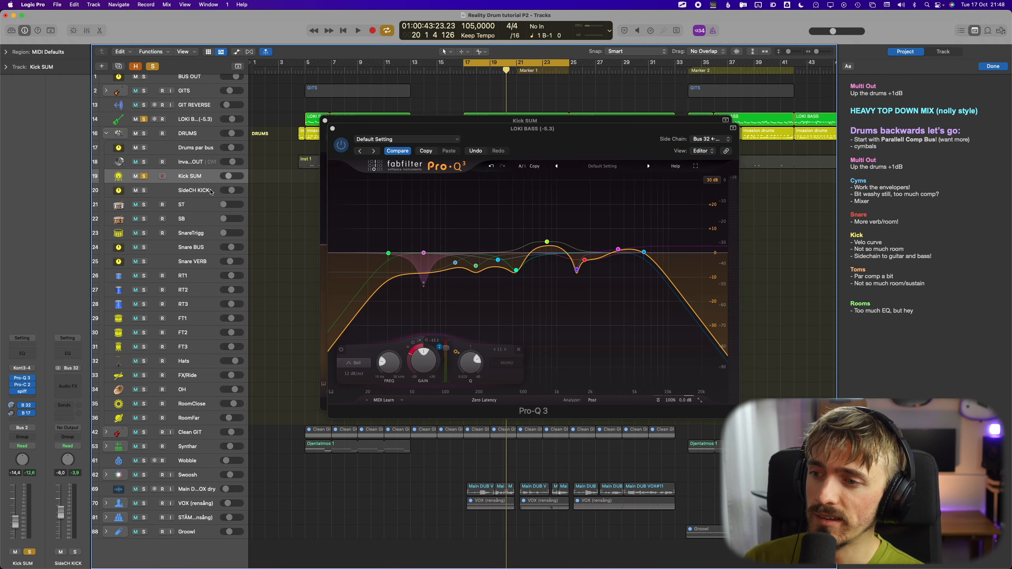
click(211, 192)
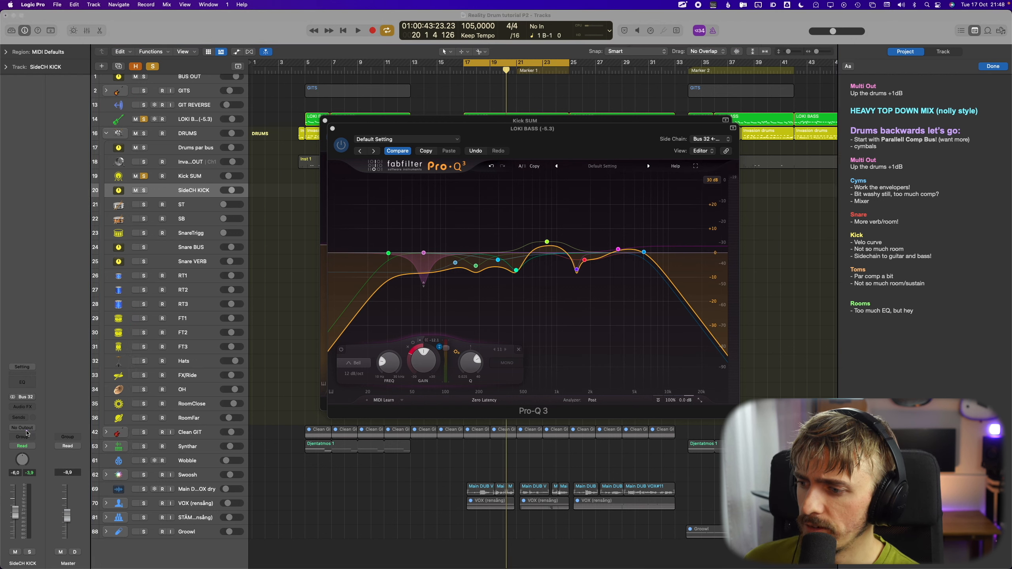
Review the output routing choices for the SideCH KICK bus and keep No Output
click(26, 429)
mouse_move(32, 438)
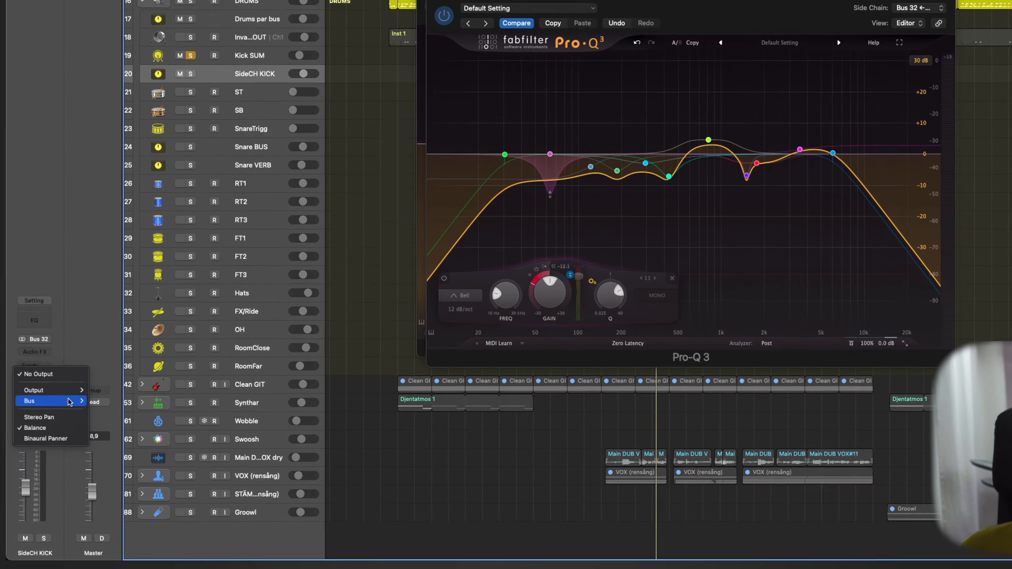
mouse_move(40, 435)
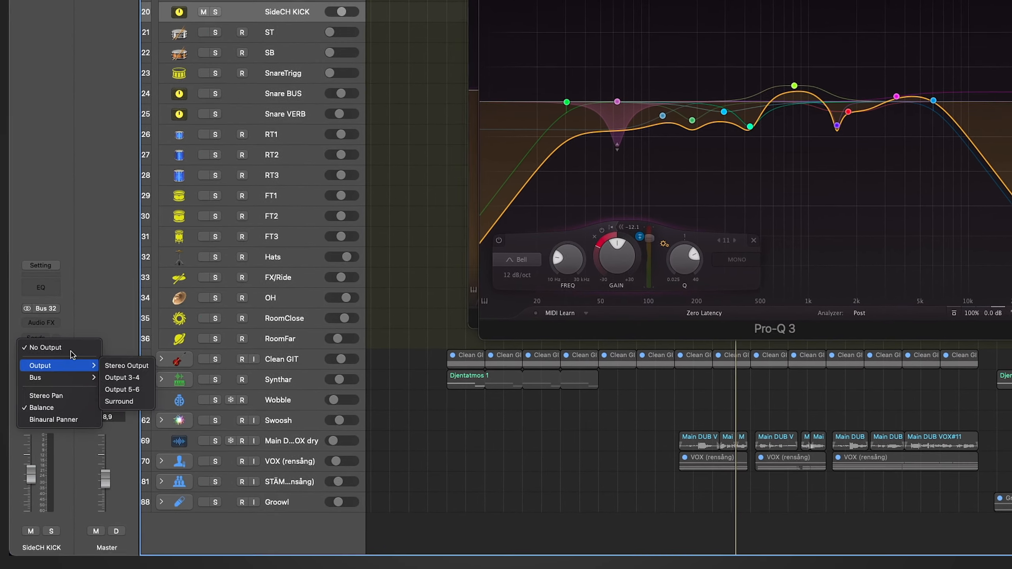
click(73, 347)
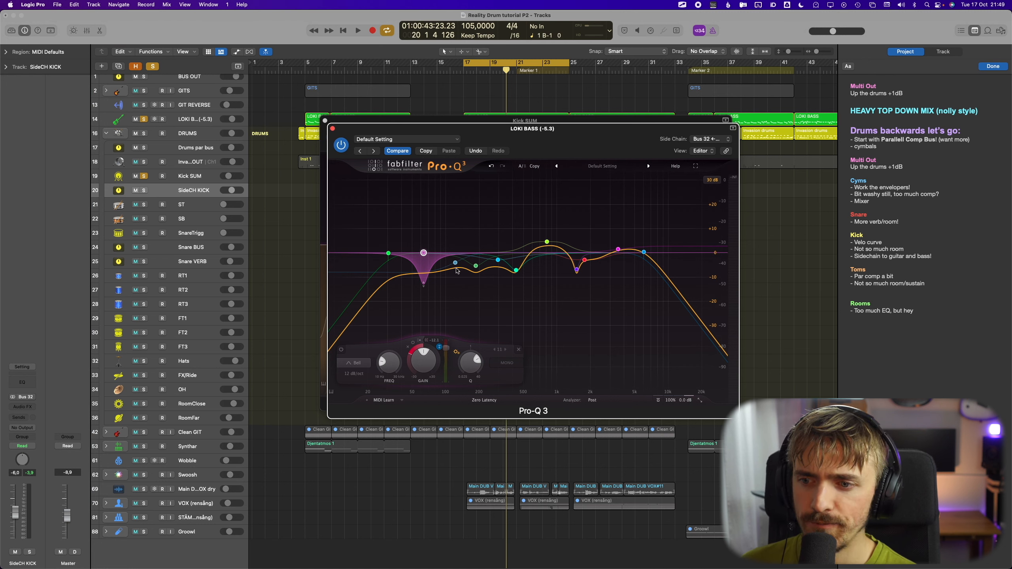
Play the section, leave only Kick SUM soloed and close the bass track's Pro-Q 3
key(space)
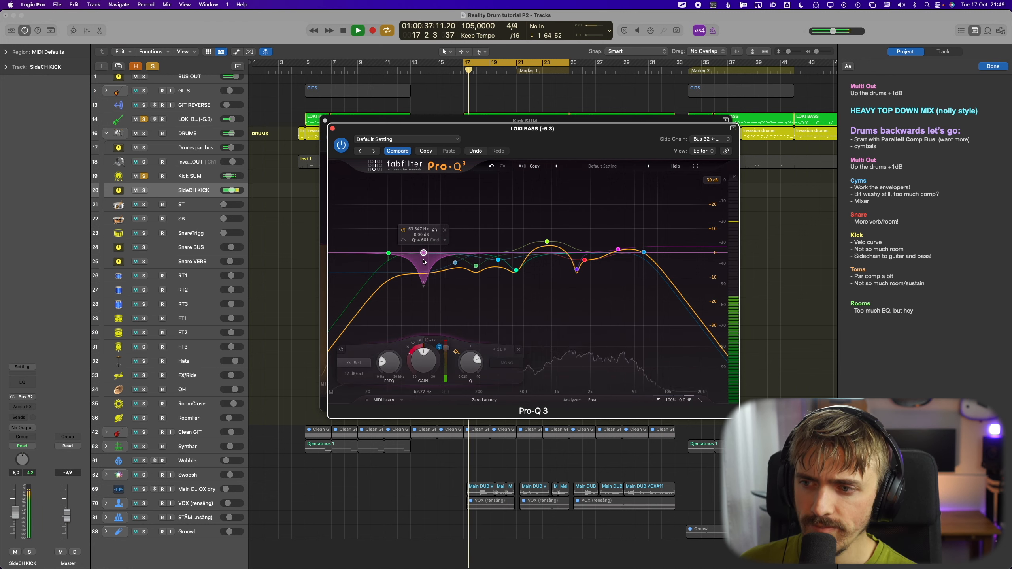
click(143, 189)
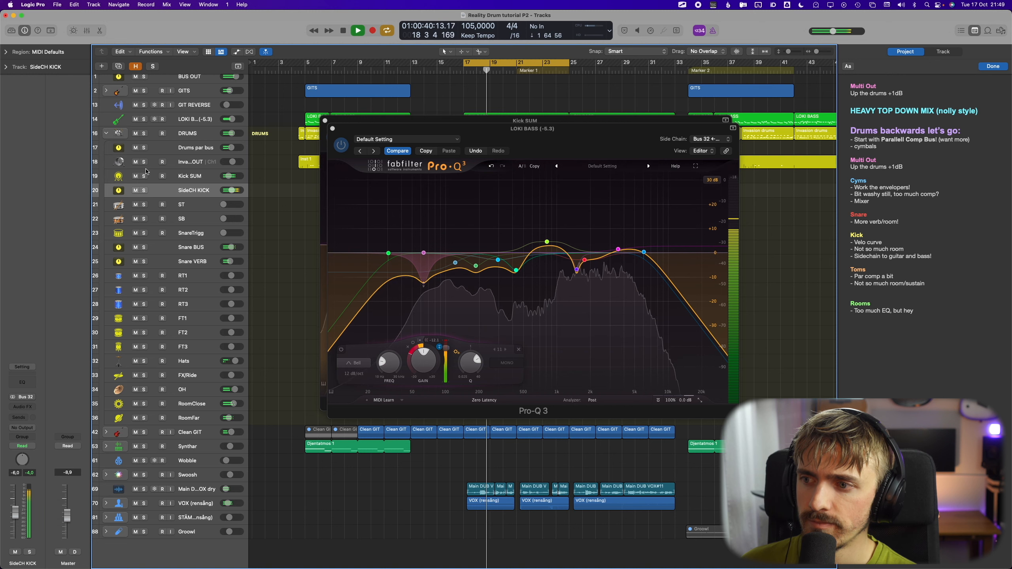
click(144, 177)
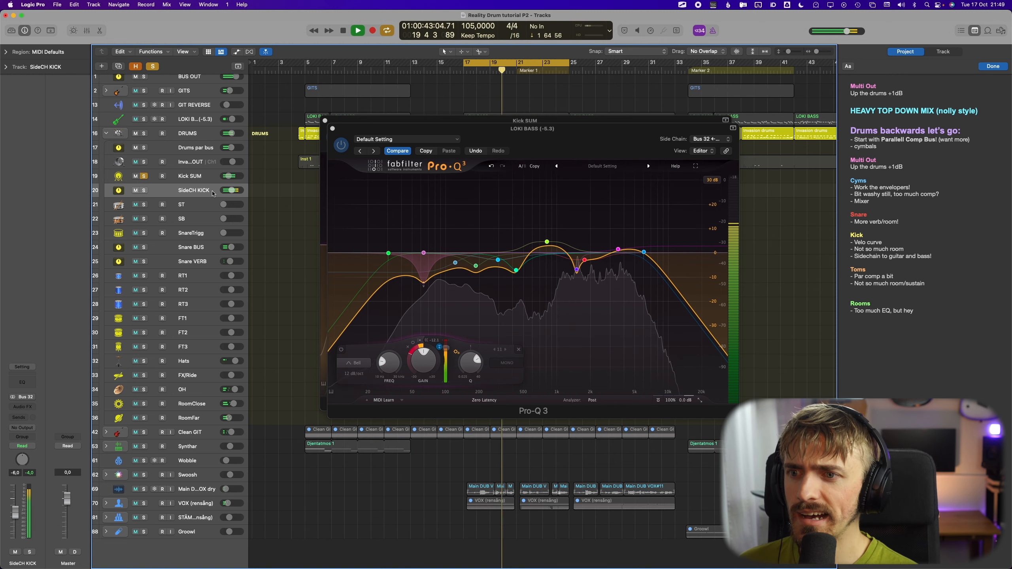
click(332, 128)
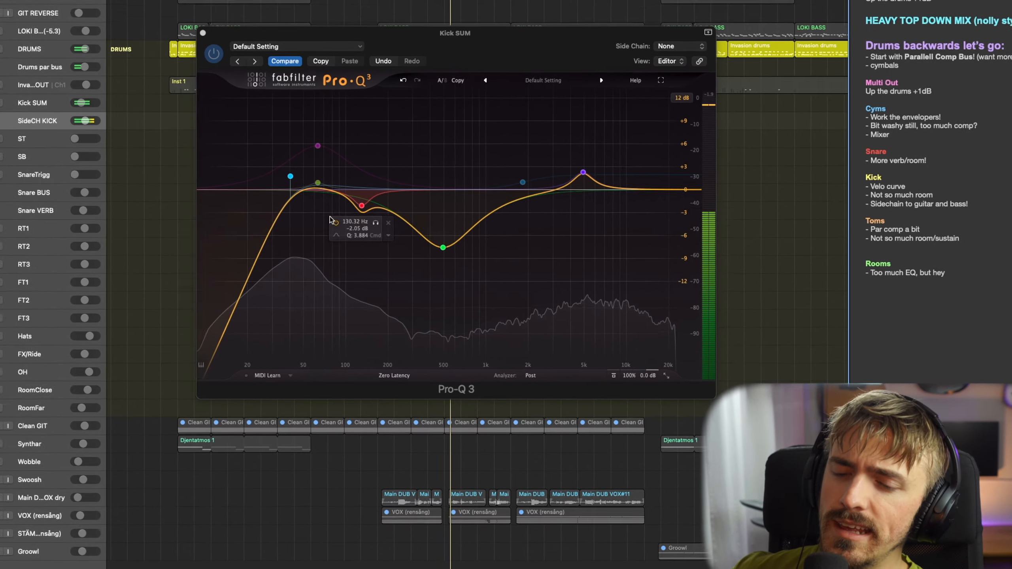
Examine Kick SUM's Pro-Q 3 curve, auditioning the mid-range cut and marking the upper frequencies during playback
mouse_move(508, 294)
click(429, 249)
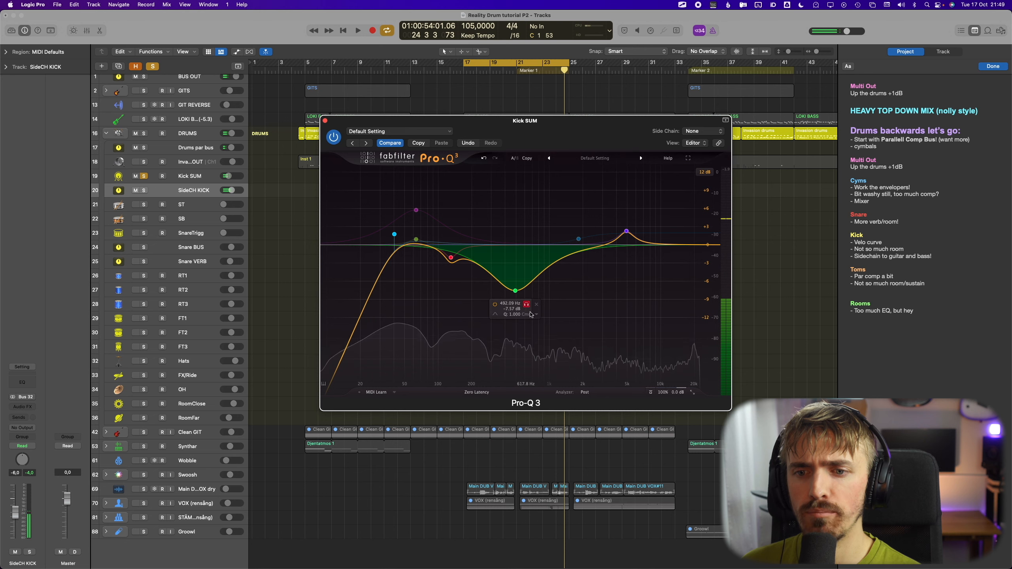
mouse_move(622, 238)
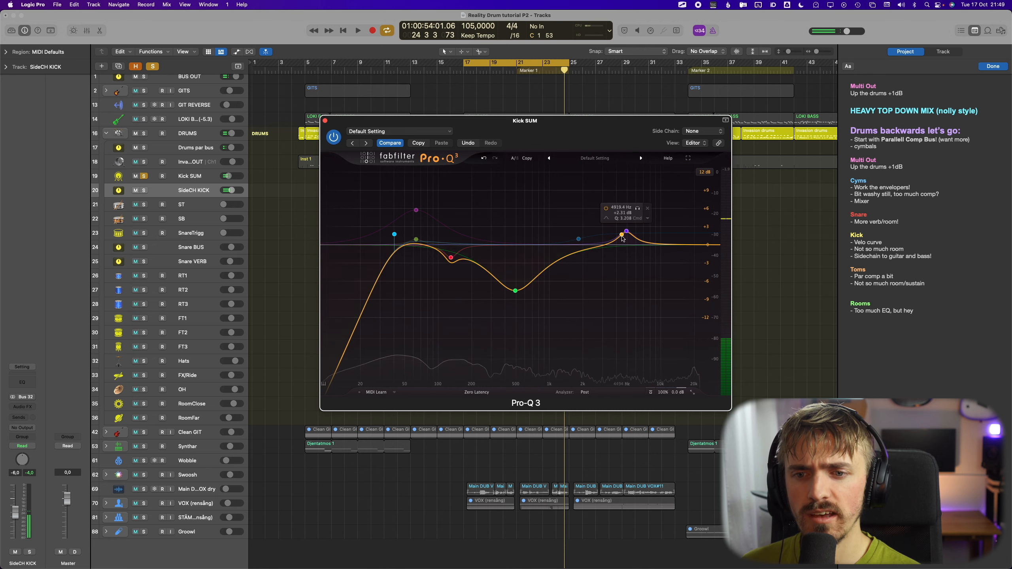
key(space)
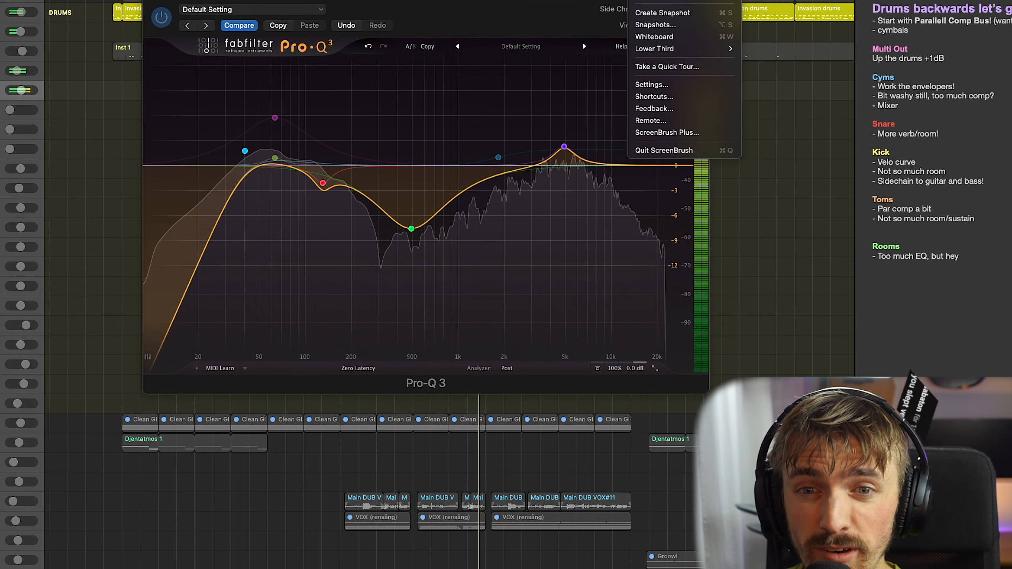
click(661, 1)
drag(477, 133, 566, 129)
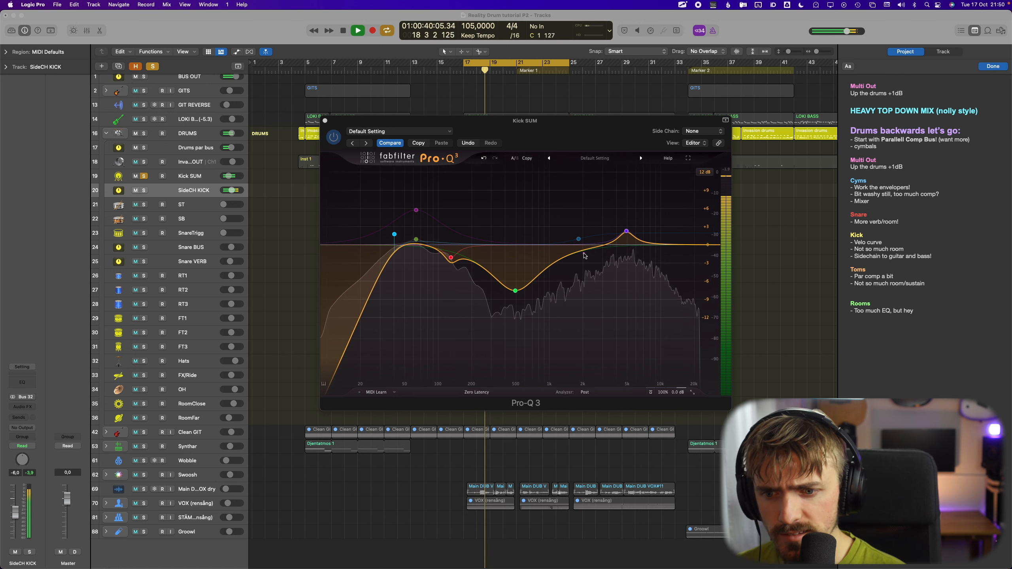
drag(583, 226, 623, 228)
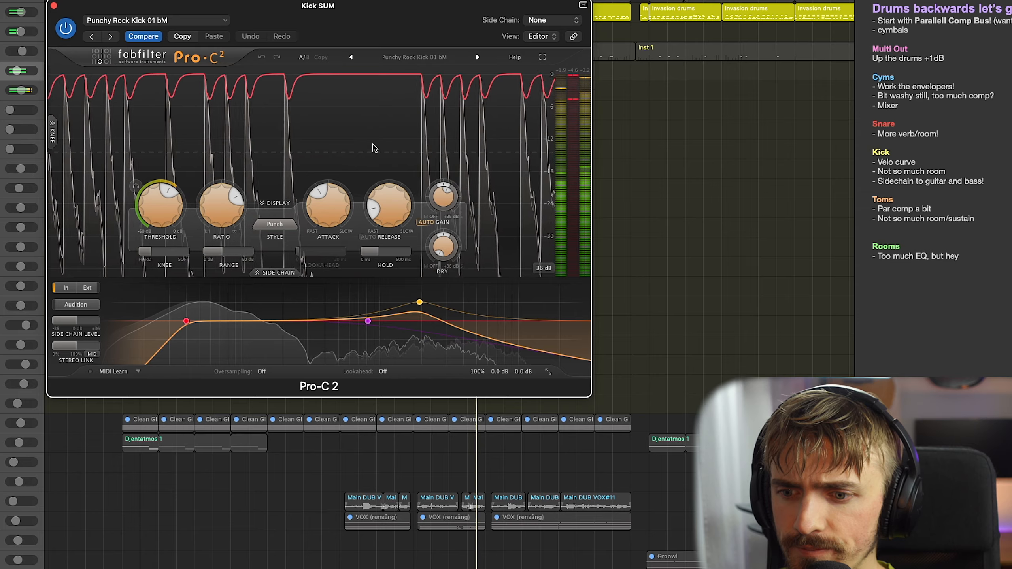
Bypass and re-enable Pro-C 2 on Kick SUM to compare the kick with and without compression
click(66, 29)
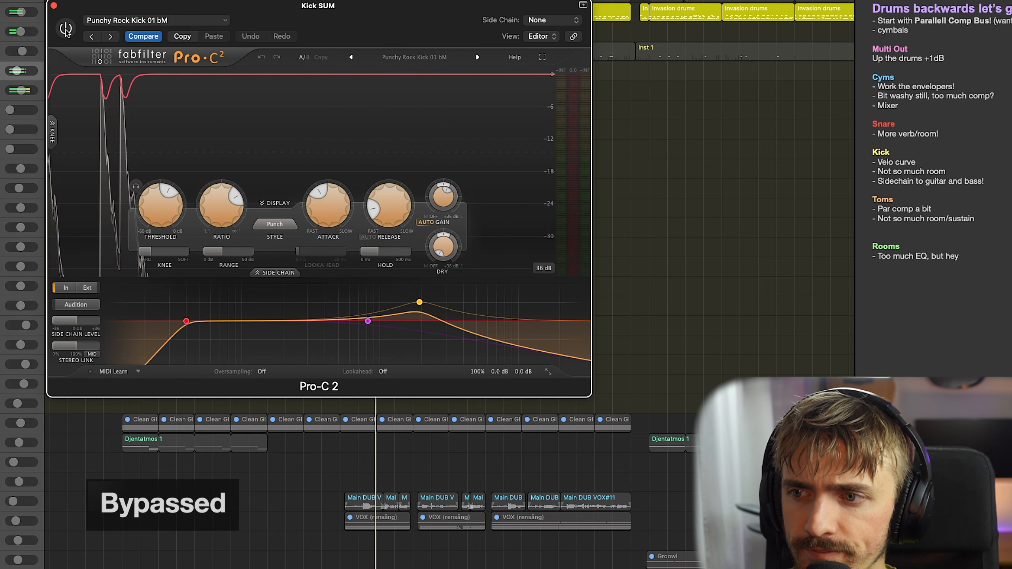
click(66, 29)
key(space)
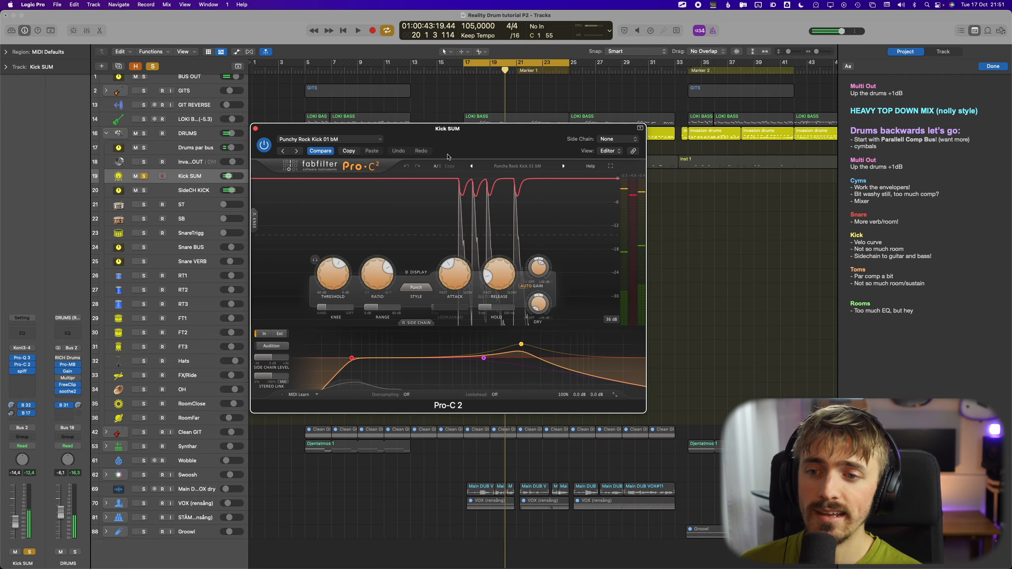
Browse the Drums category of Pro-C 2's presets without loading another one
click(512, 167)
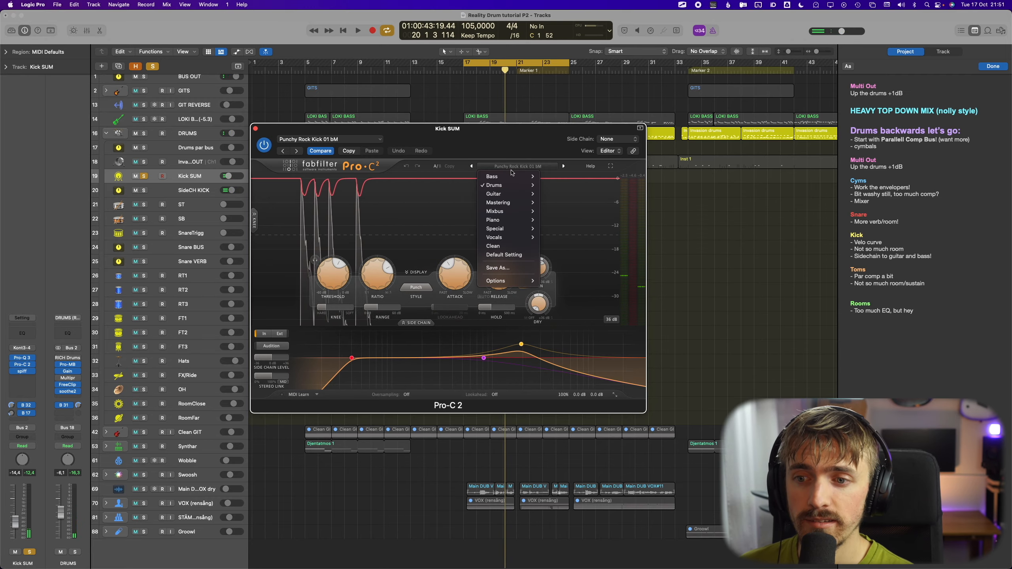
mouse_move(494, 185)
mouse_move(551, 194)
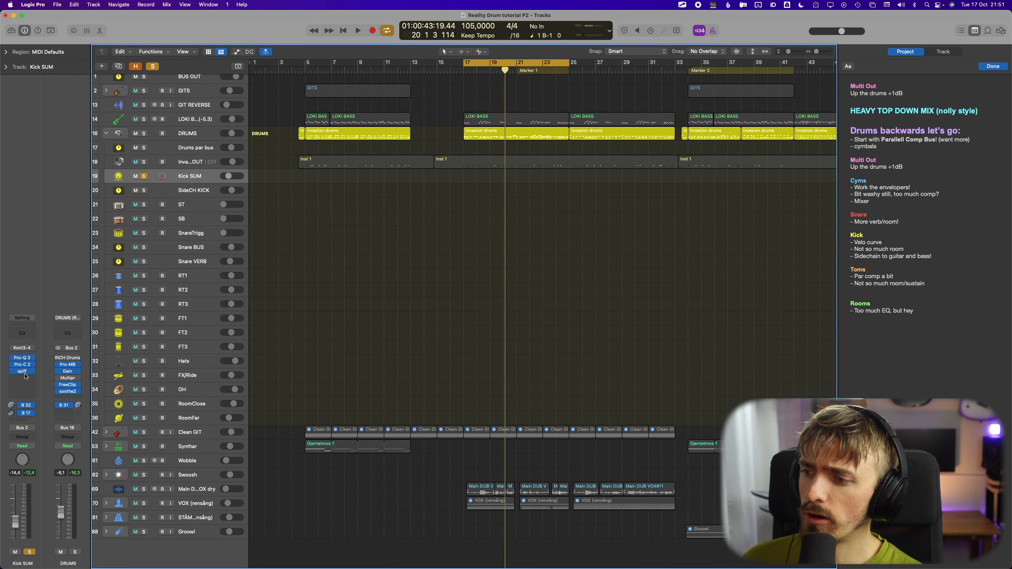
Open spiff on Kick SUM and audition its Kick defined transient boost during playback
click(23, 374)
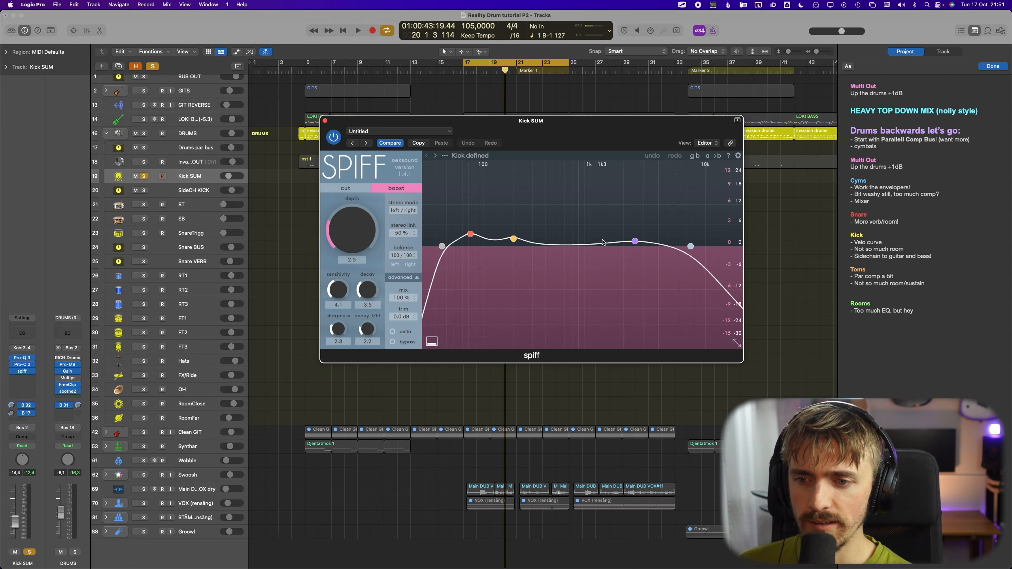
key(space)
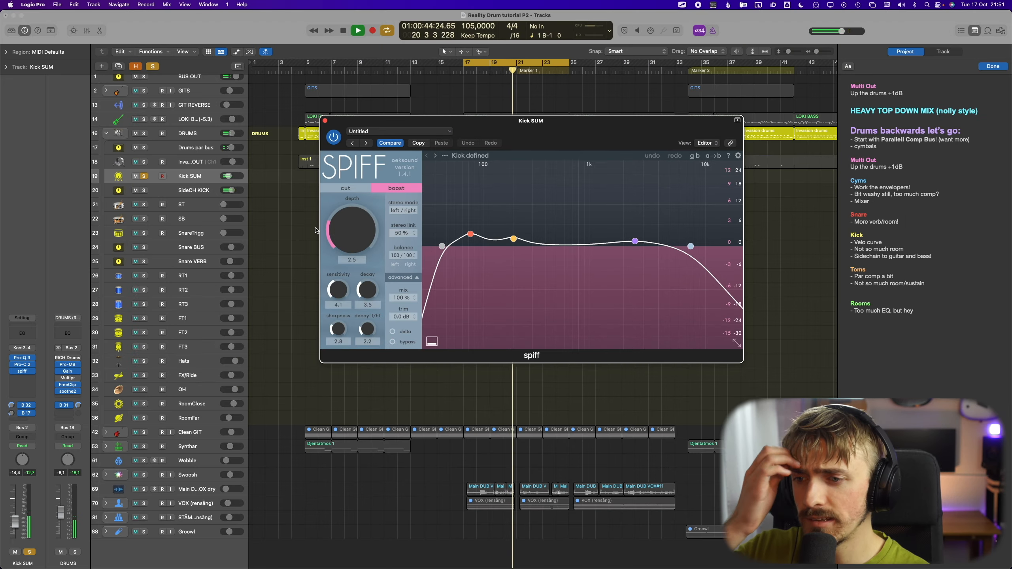
mouse_move(351, 211)
mouse_down()
mouse_move(353, 180)
mouse_move(352, 239)
mouse_move(353, 230)
mouse_up()
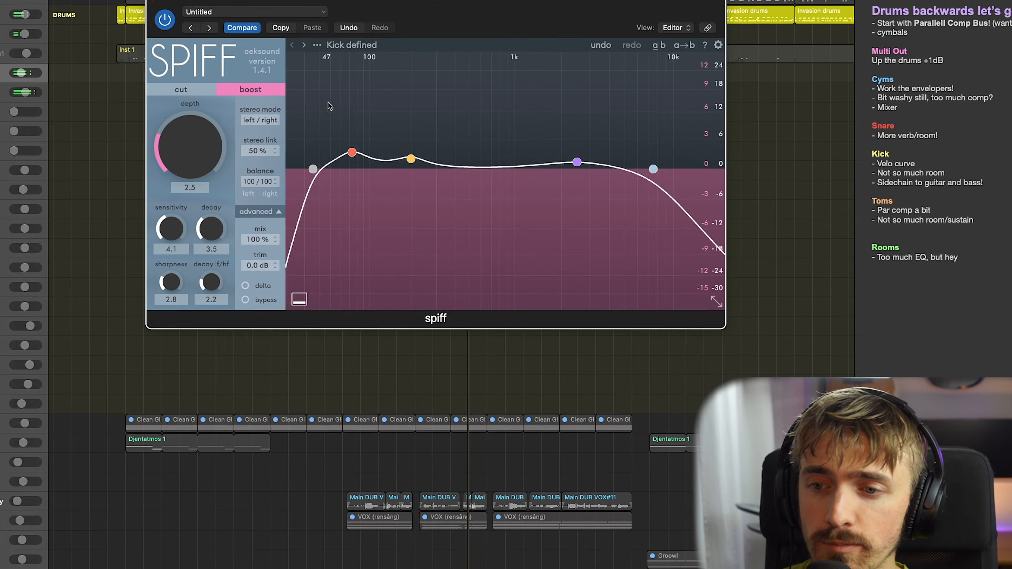
Browse spiff's Drums presets, keep Kick defined and close the plug-in
click(351, 45)
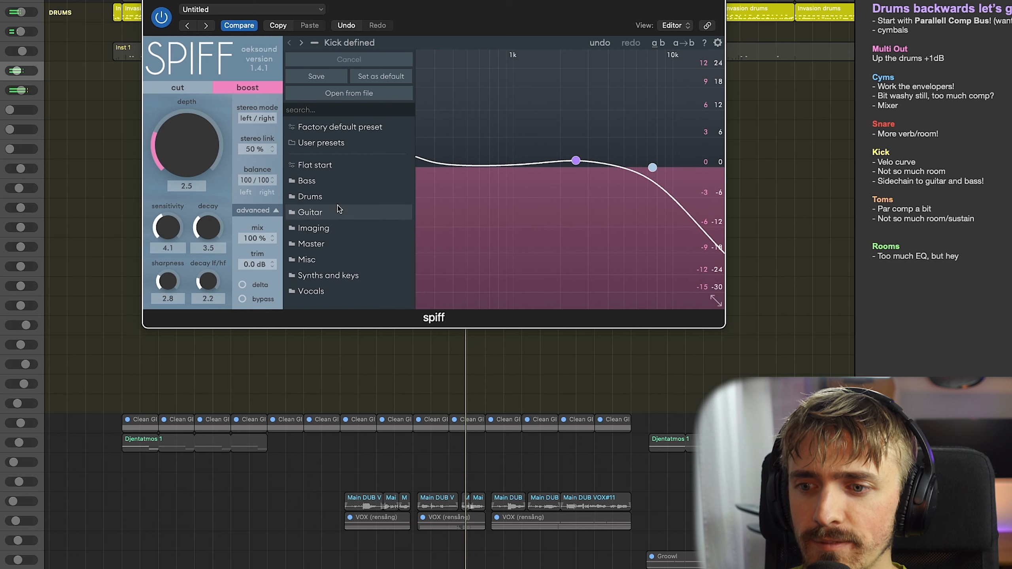
mouse_move(338, 197)
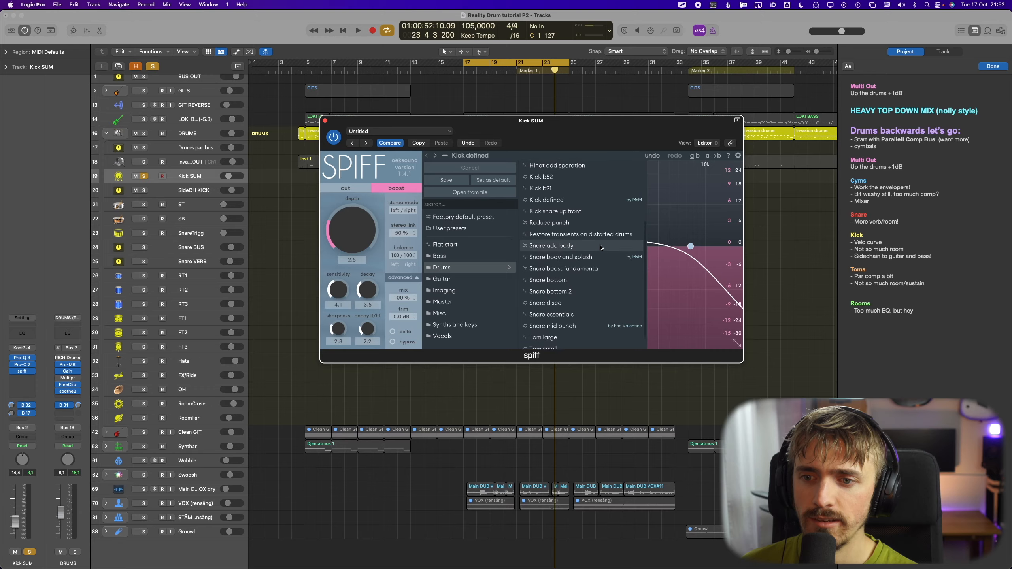
scroll(528, 255, down, 2)
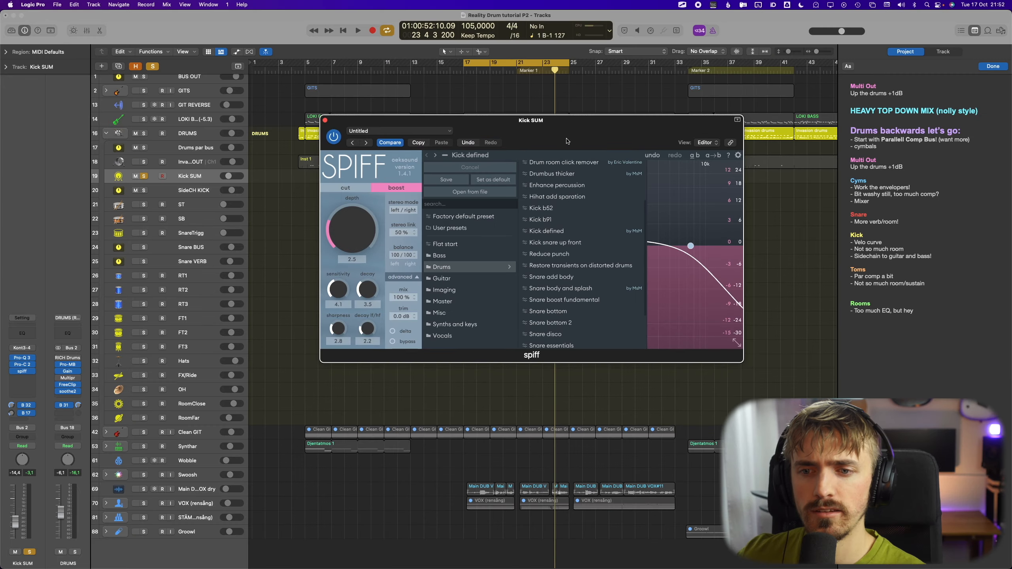
click(553, 156)
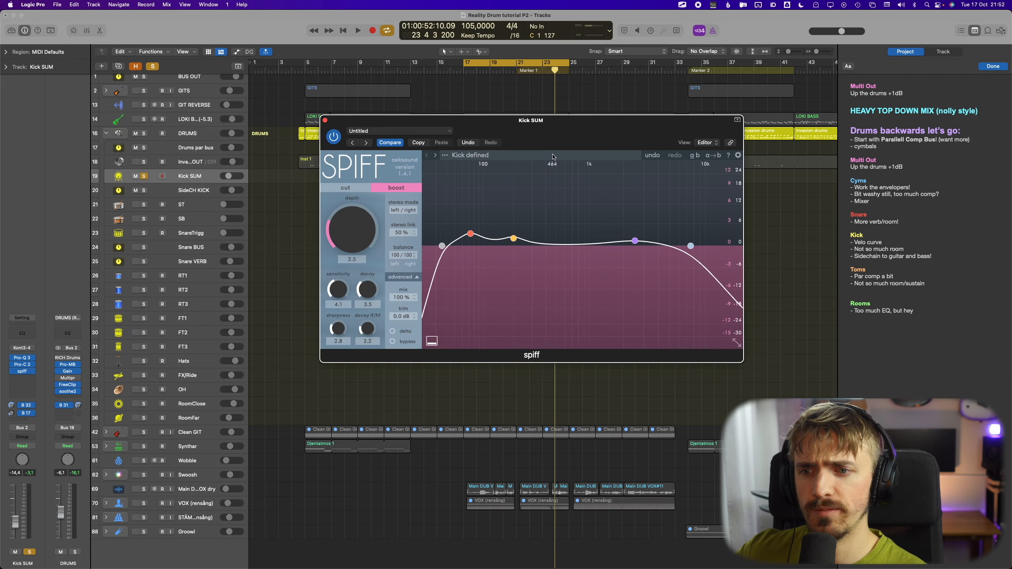
key(super+w)
Move on to the Toms notes, check the RT2 track and open Kontakt on the Invasion multi-out track
click(906, 227)
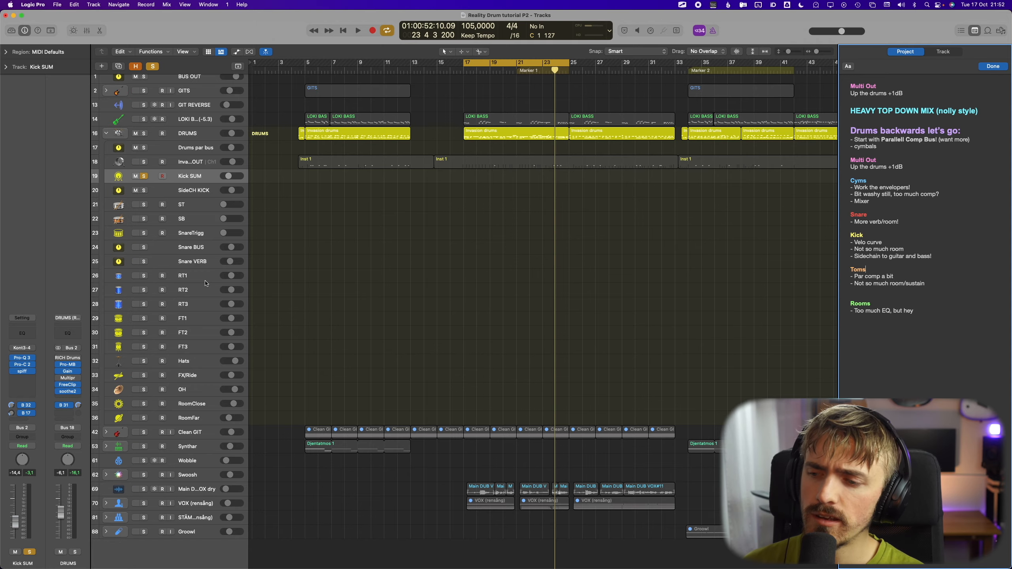
click(150, 288)
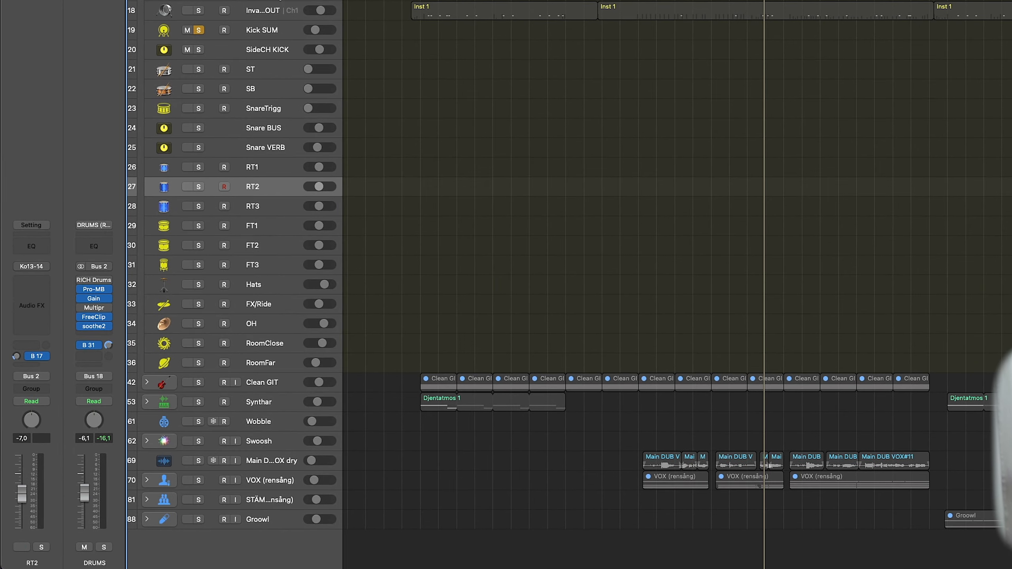
click(268, 12)
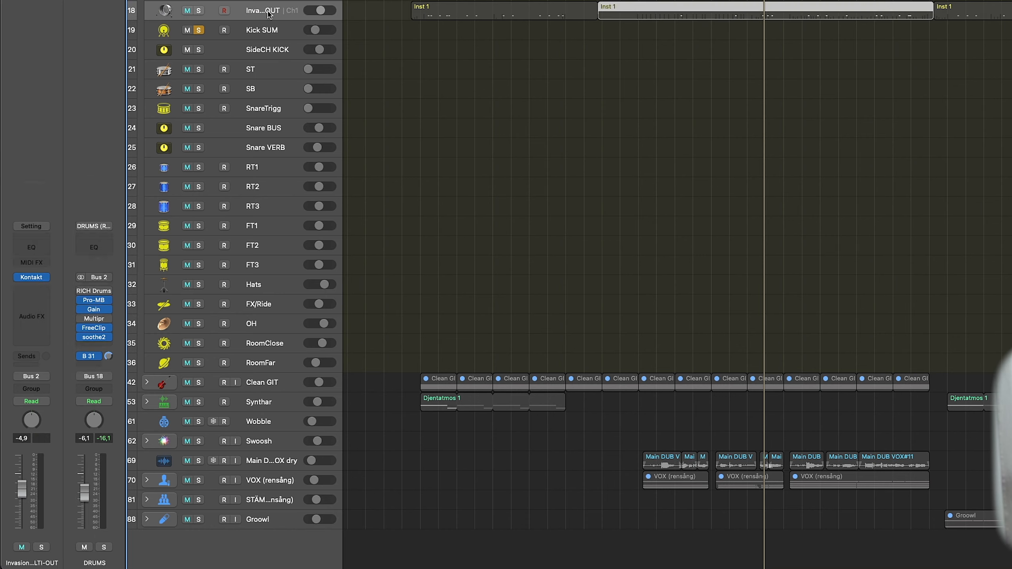
click(32, 278)
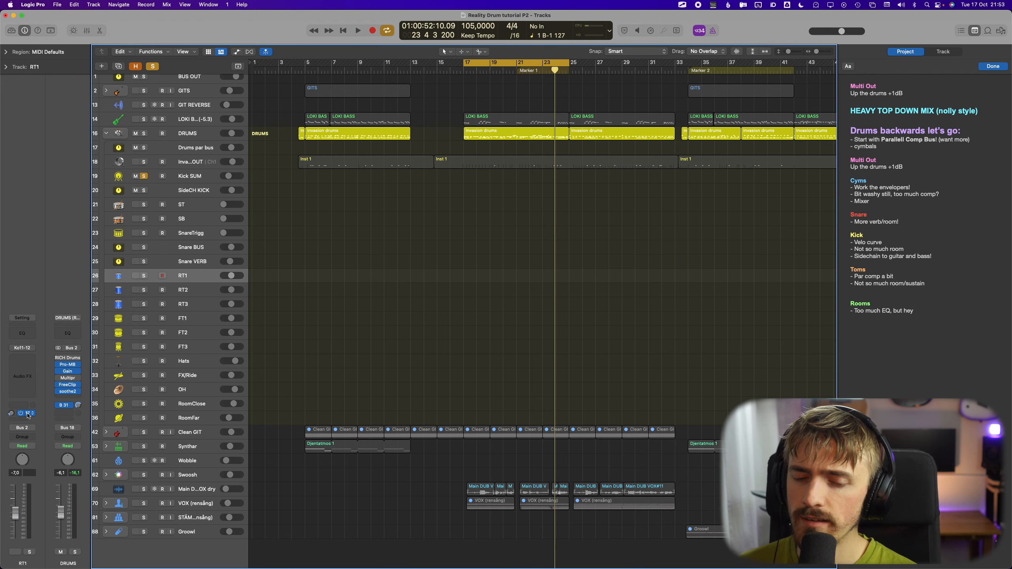
Go through the rack and floor tom tracks to examine their Bus 17 sends
key(Down)
key(Down)
key(Down)
key(Down)
key(Down)
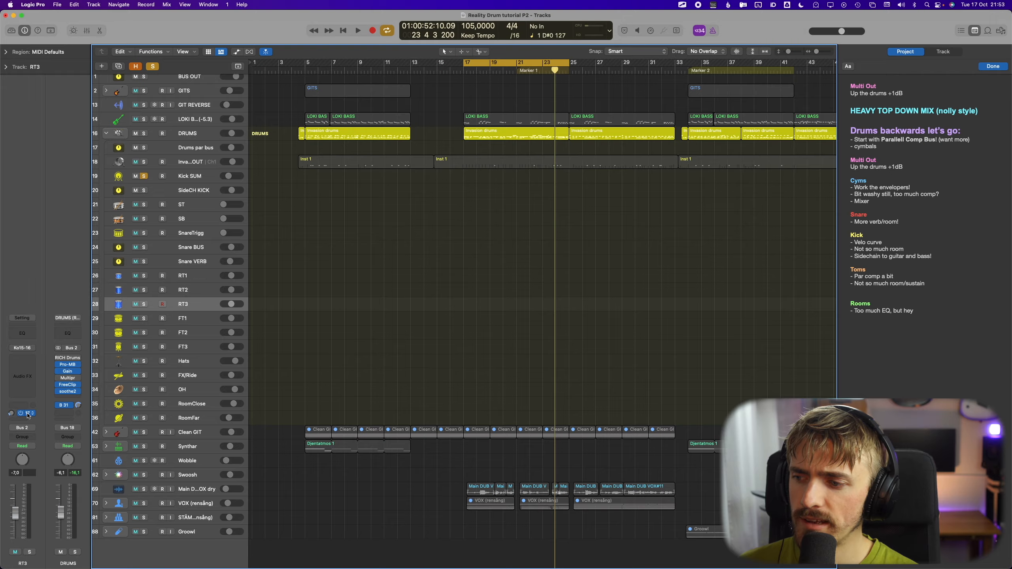
key(Up)
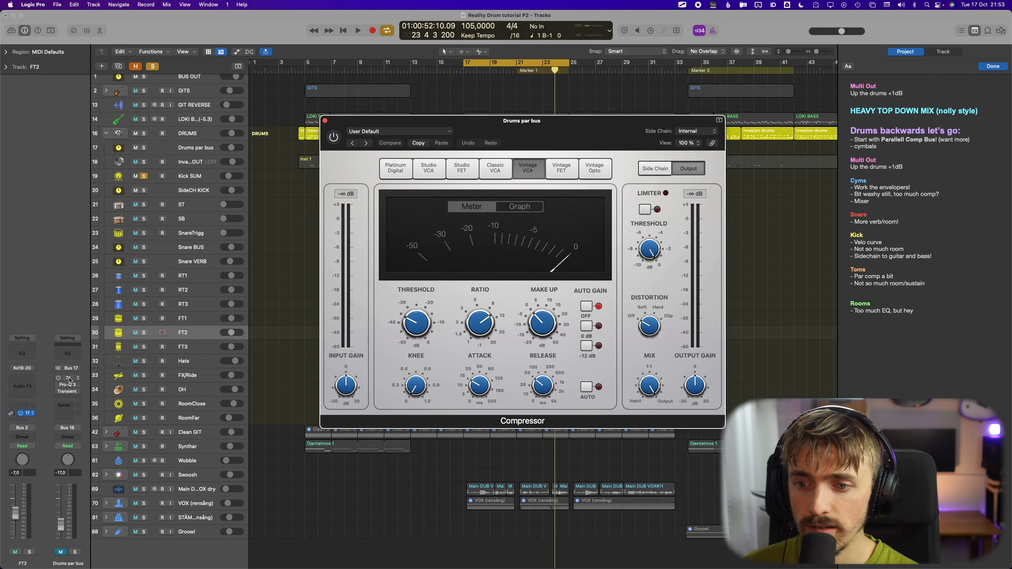
Inspect the Compressor and Pro-Q 3 on the Drums par bus
click(69, 379)
click(69, 385)
click(69, 385)
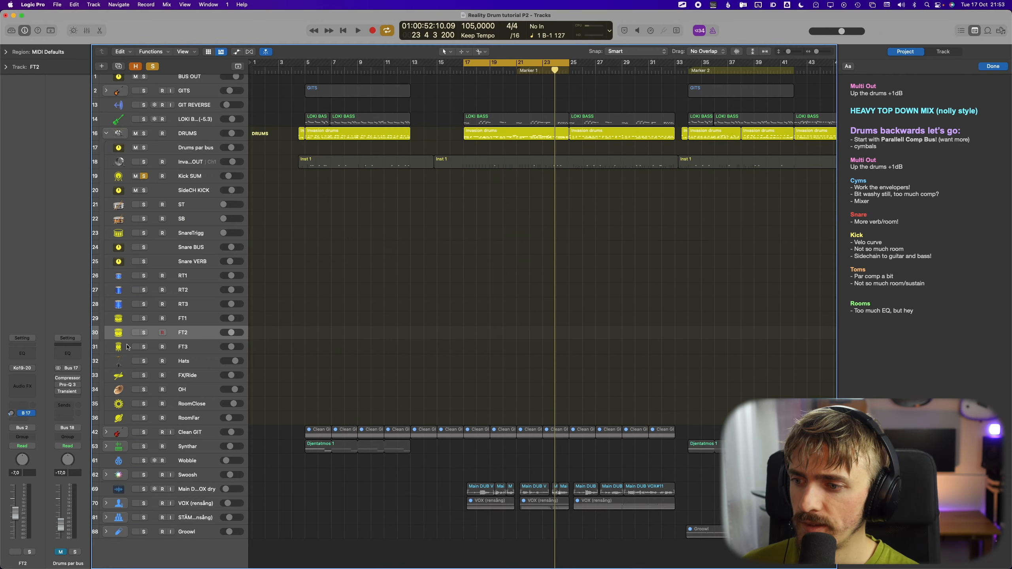
Compare the channel strips of FT3, RoomClose, RoomFar and DRUMS, finishing on RoomClose
click(197, 353)
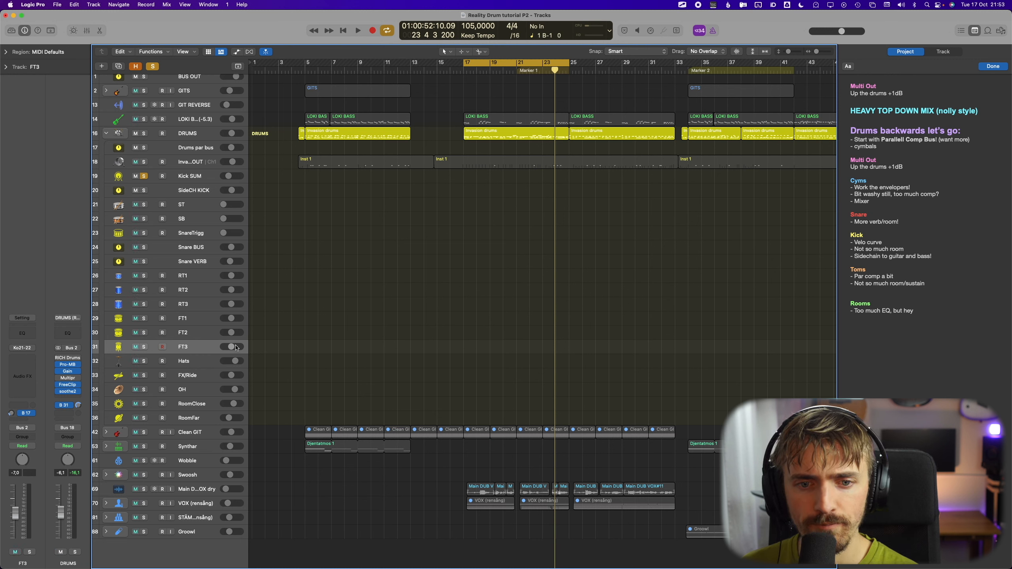
click(191, 404)
click(196, 422)
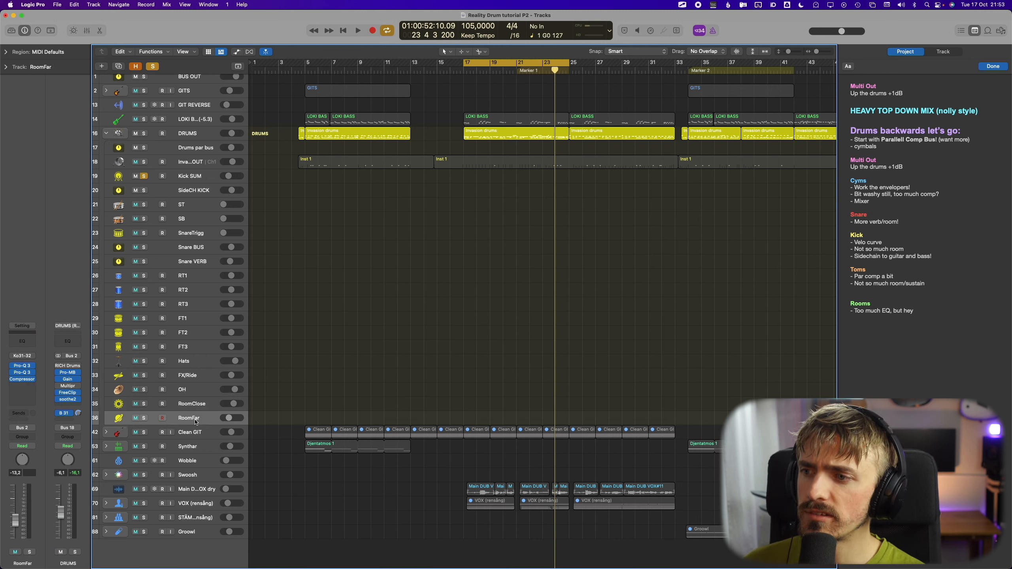
click(195, 134)
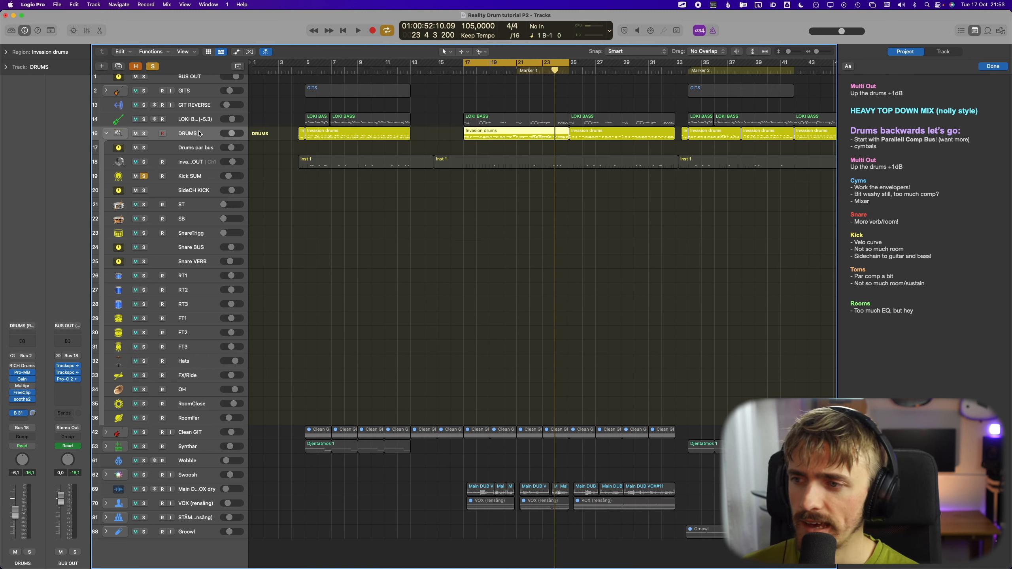
click(197, 404)
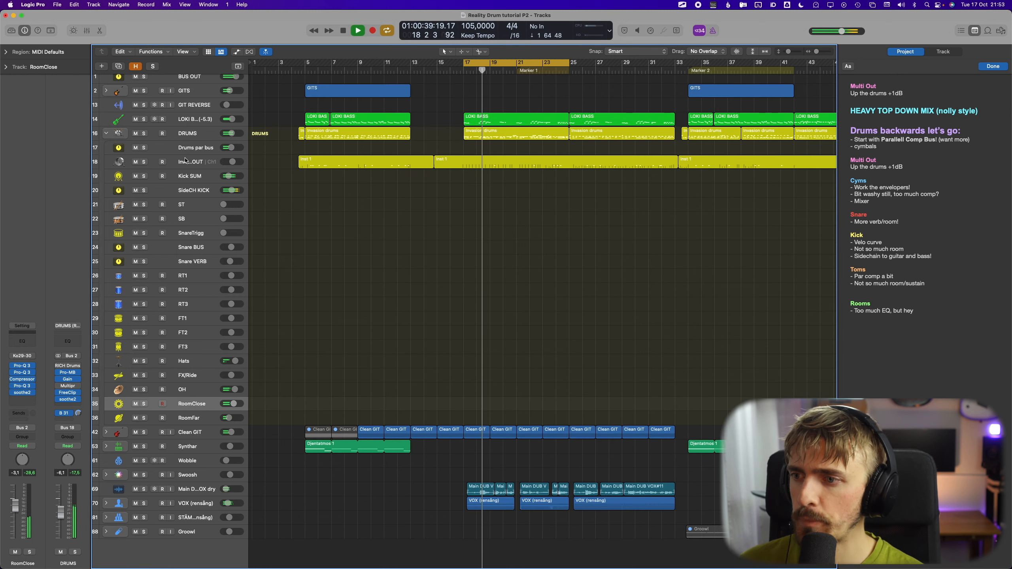
Open the Invasion kit in Kontakt on the multi-out track to examine the tom and room levels
click(186, 161)
click(23, 355)
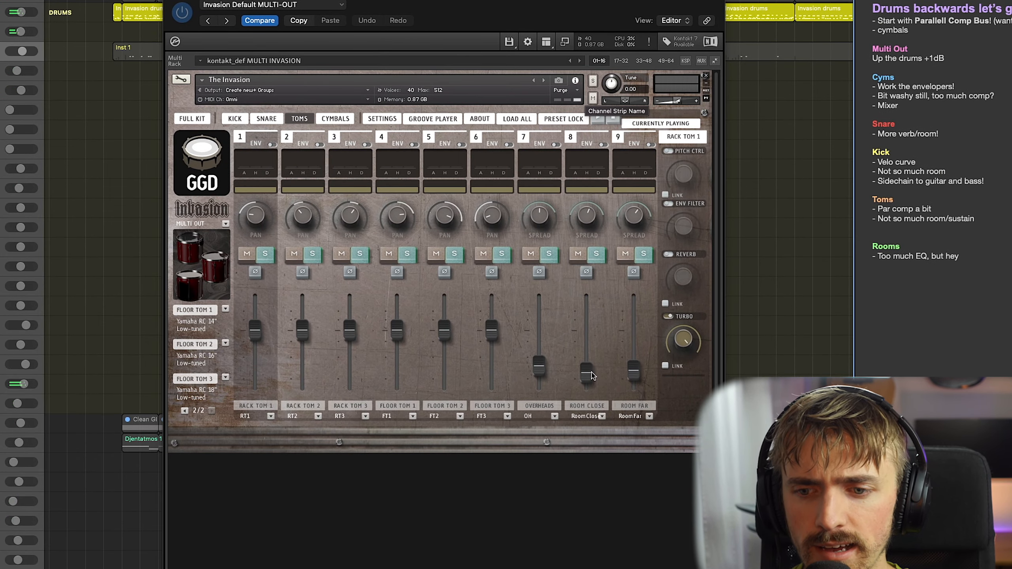
Go through the cymbals, toms, snare and kick mixer pages of the Invasion kit to compare their room channels
click(335, 119)
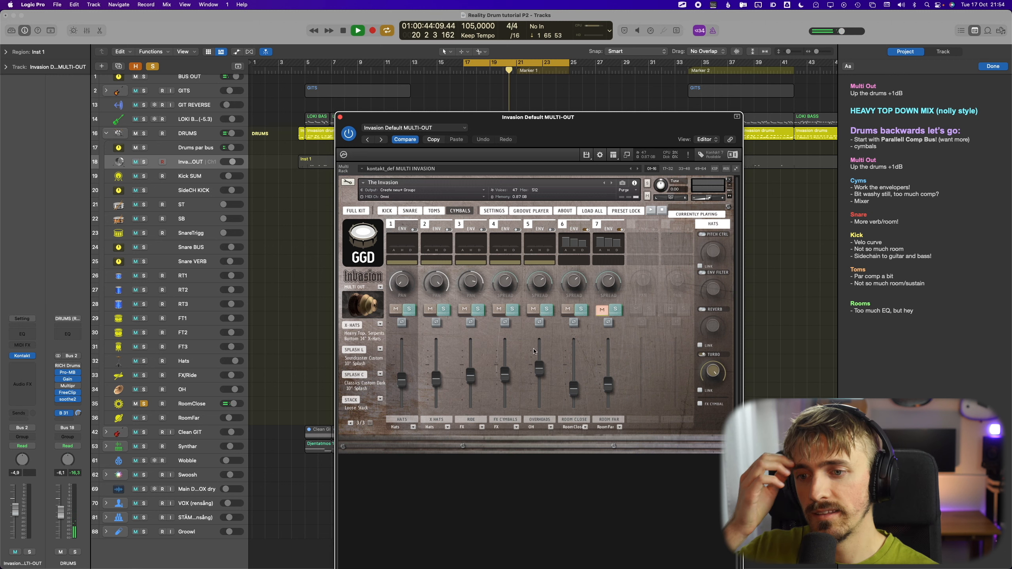
click(434, 211)
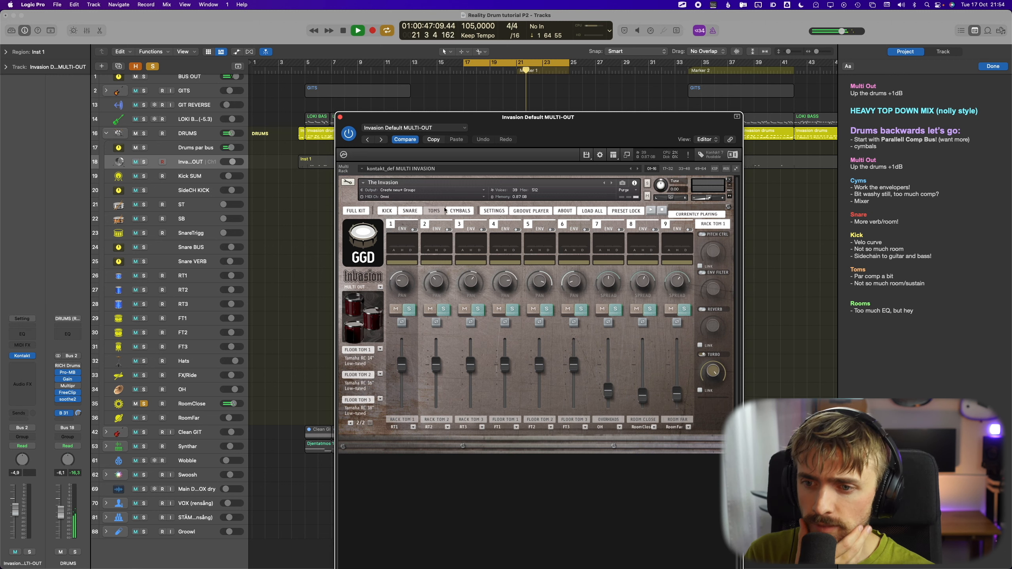
click(409, 212)
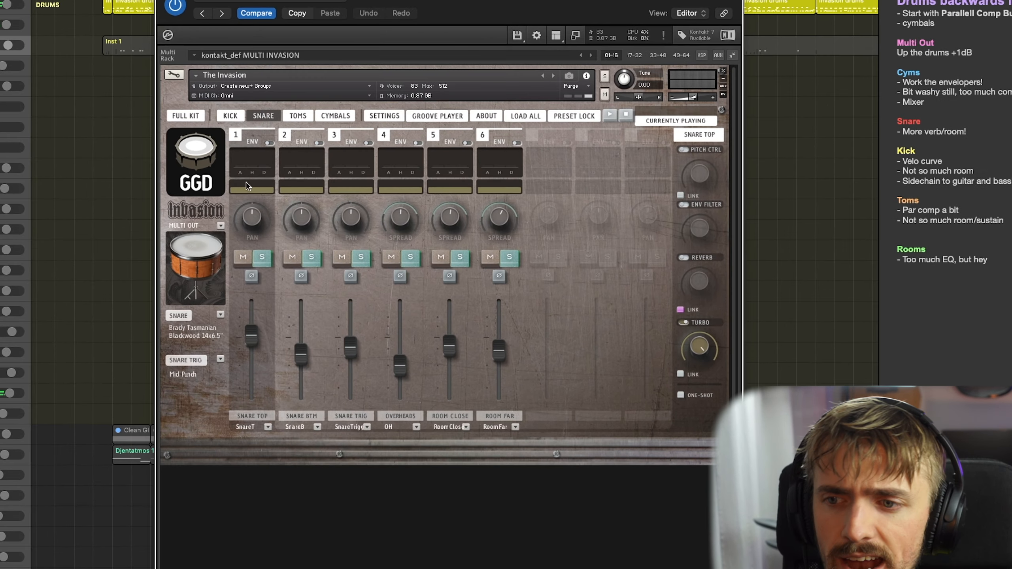
click(230, 115)
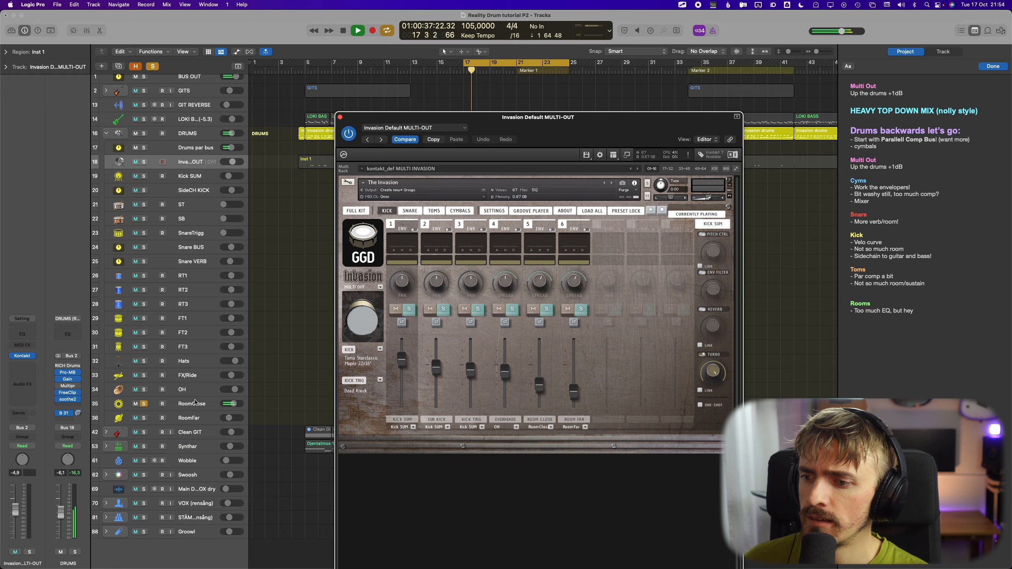
Inspect the first Pro-Q 3 on RoomClose, soloing the 215 Hz boost, the narrow 310 Hz cut and the high shelf during playback
click(196, 404)
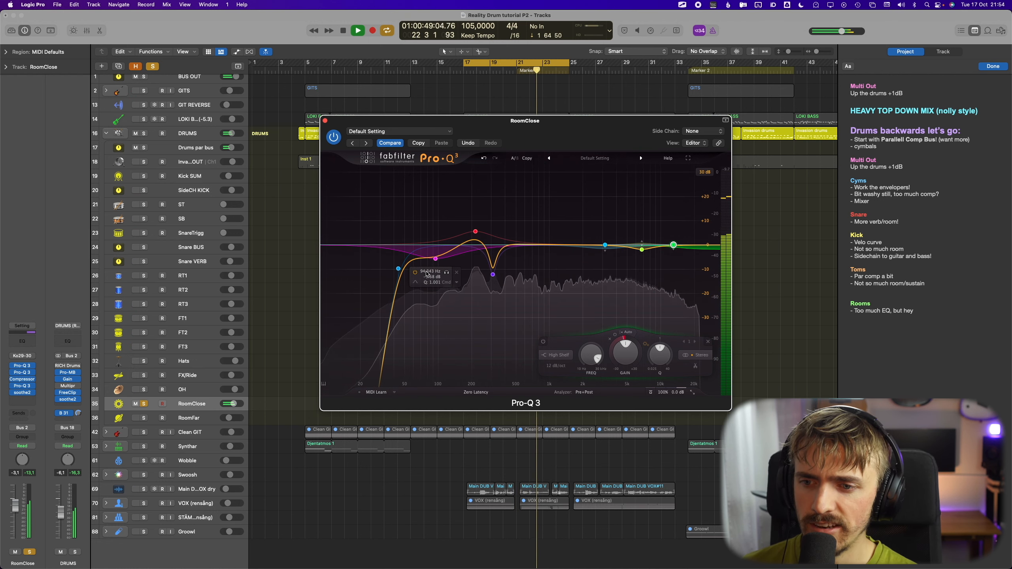
click(487, 208)
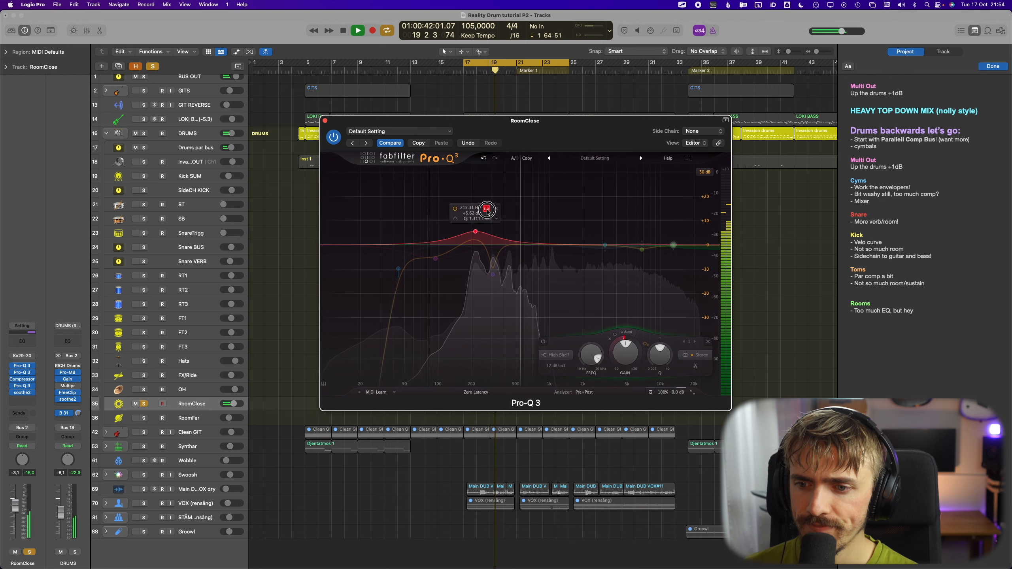
click(504, 289)
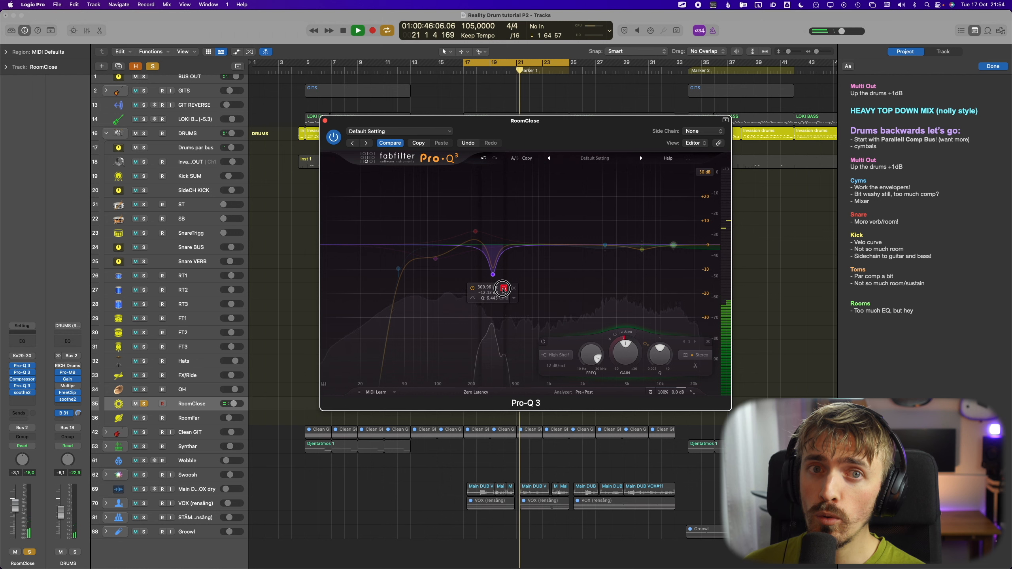
key(space)
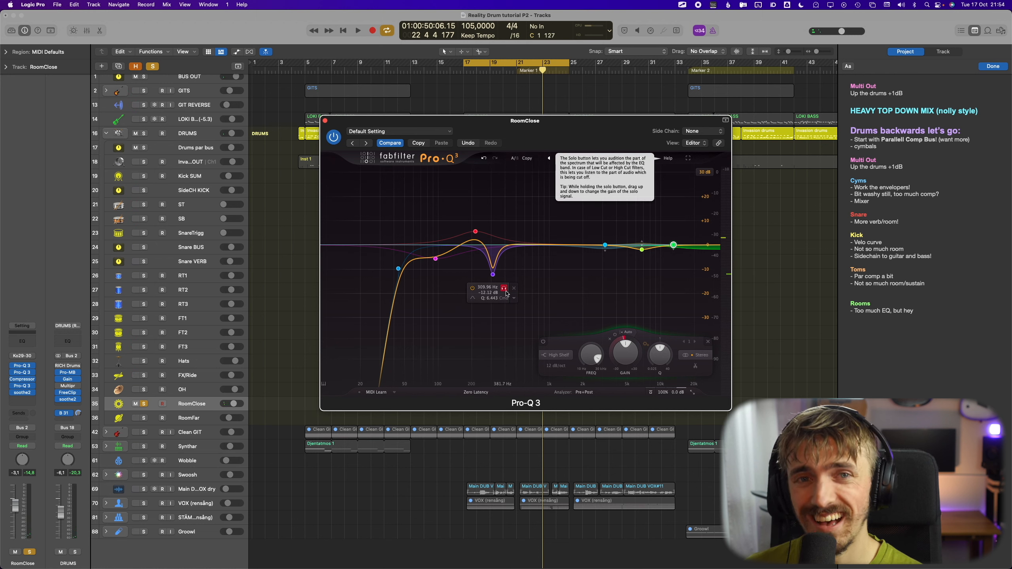
key(space)
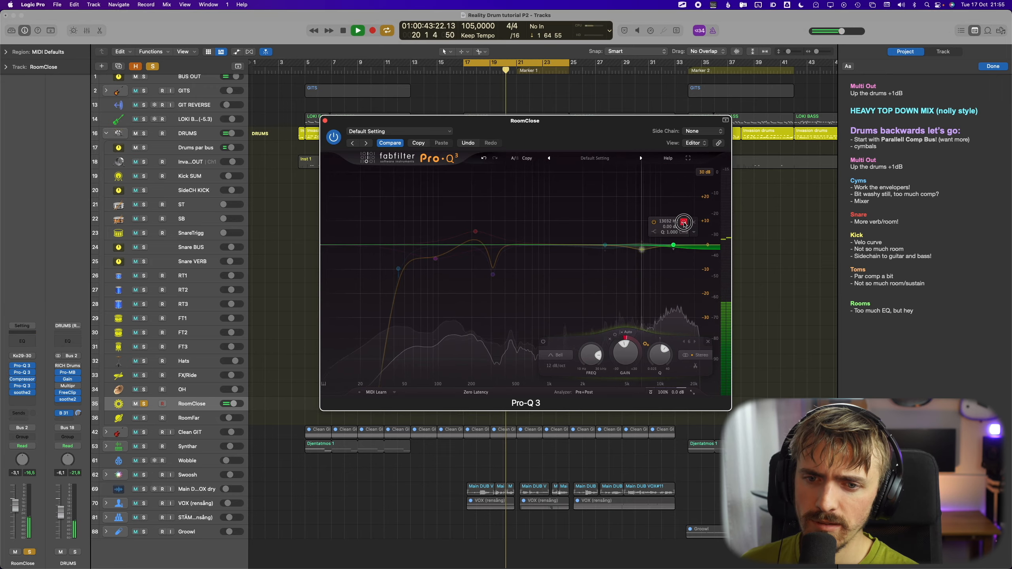
key(space)
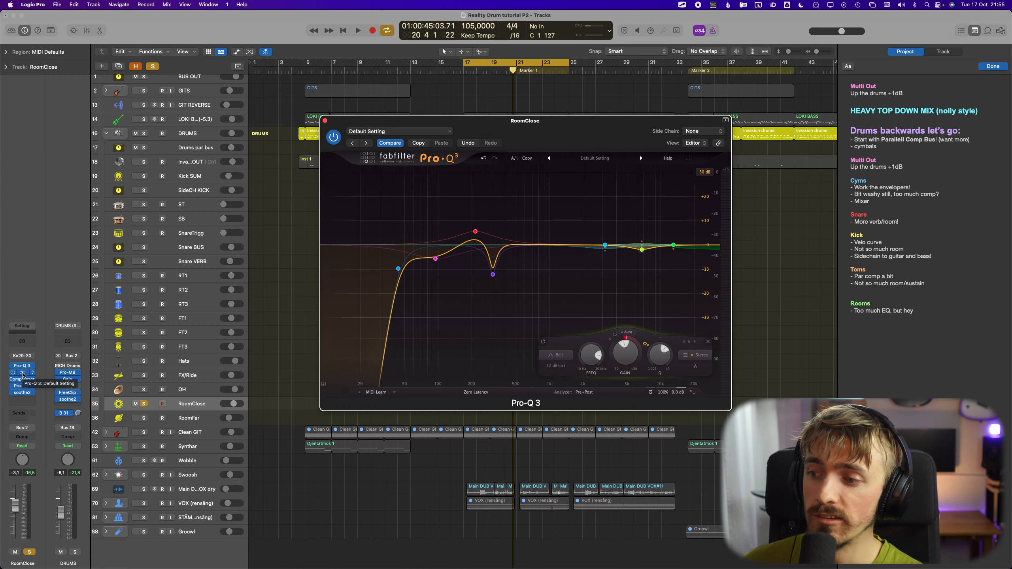
Open the second Pro-Q 3 on RoomClose and audition its wide low-mid cut in solo during playback
click(22, 374)
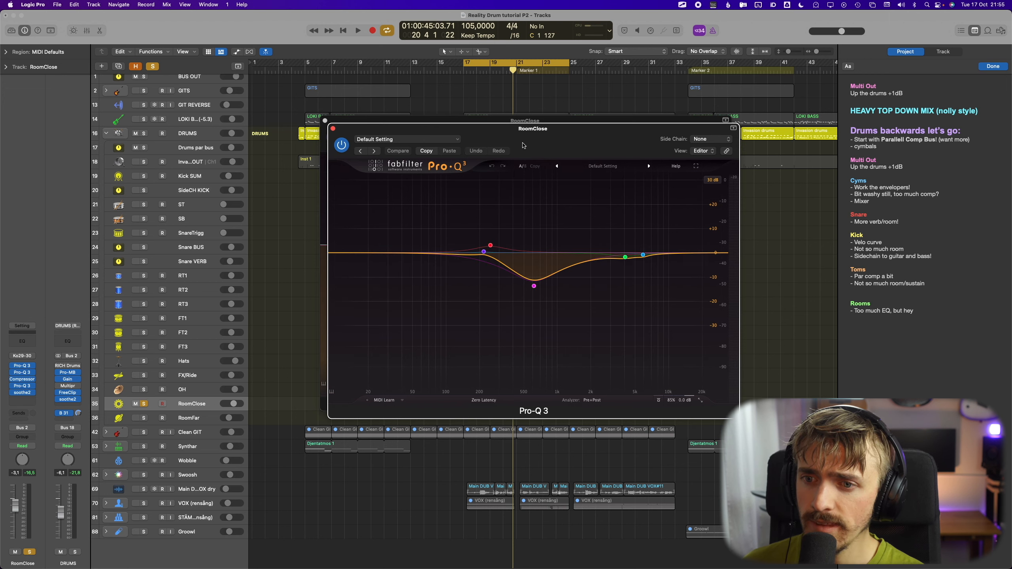
drag(535, 133, 534, 287)
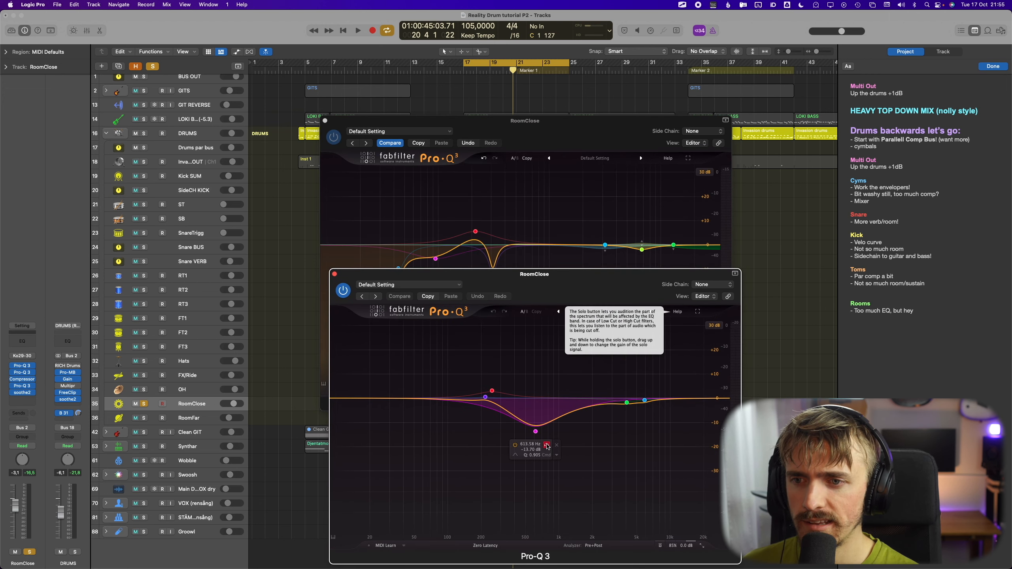
key(space)
click(549, 446)
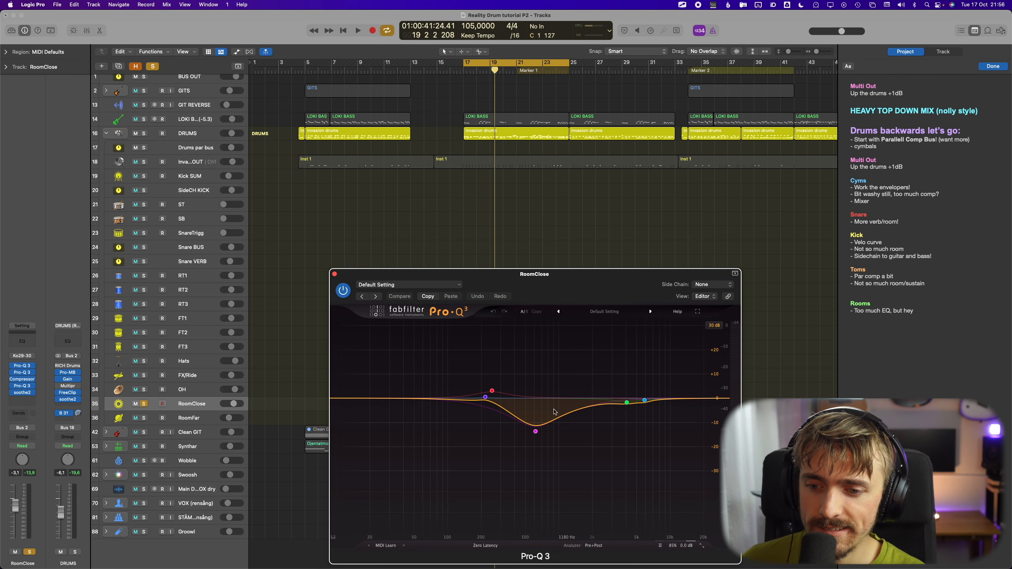
key(space)
click(547, 445)
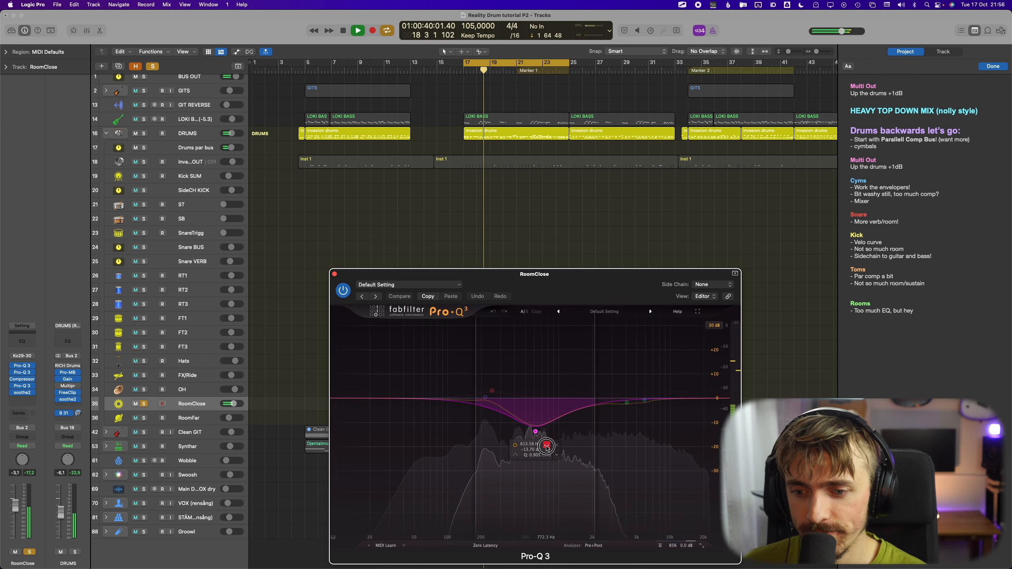
key(space)
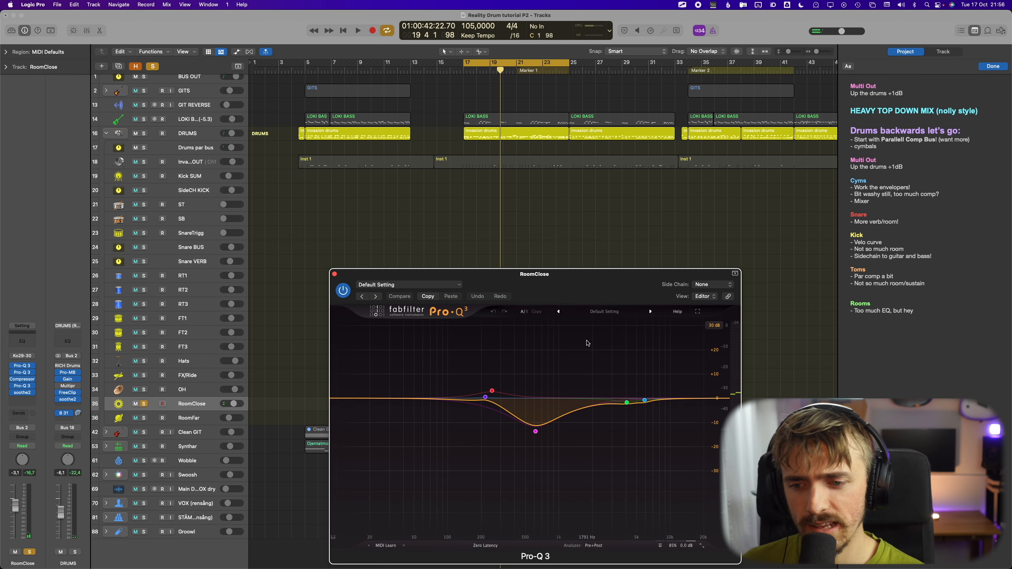
Open the Vintage VCA Compressor on RoomClose and examine its settings while the soloed room plays
click(23, 380)
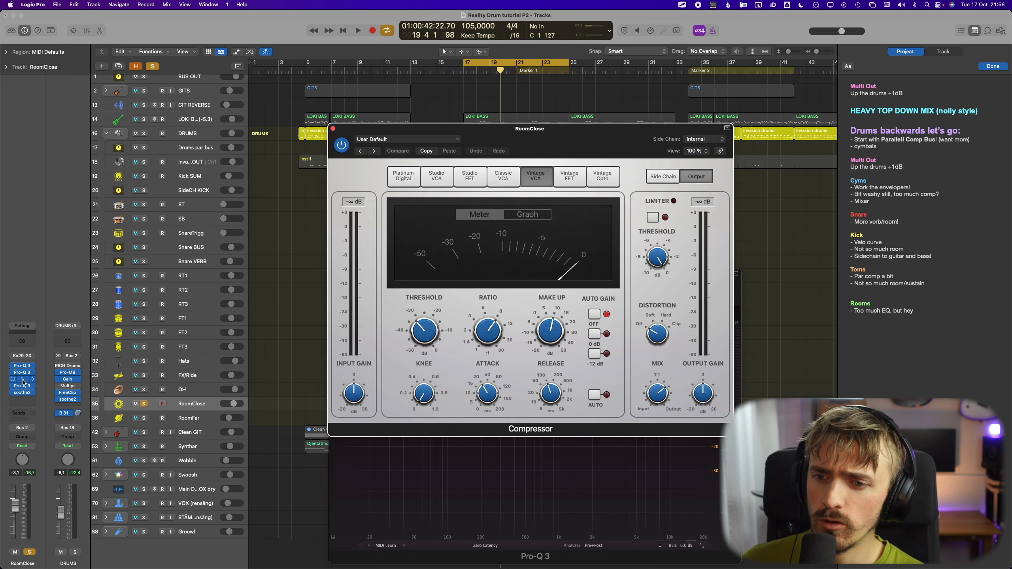
drag(626, 143, 575, 144)
key(space)
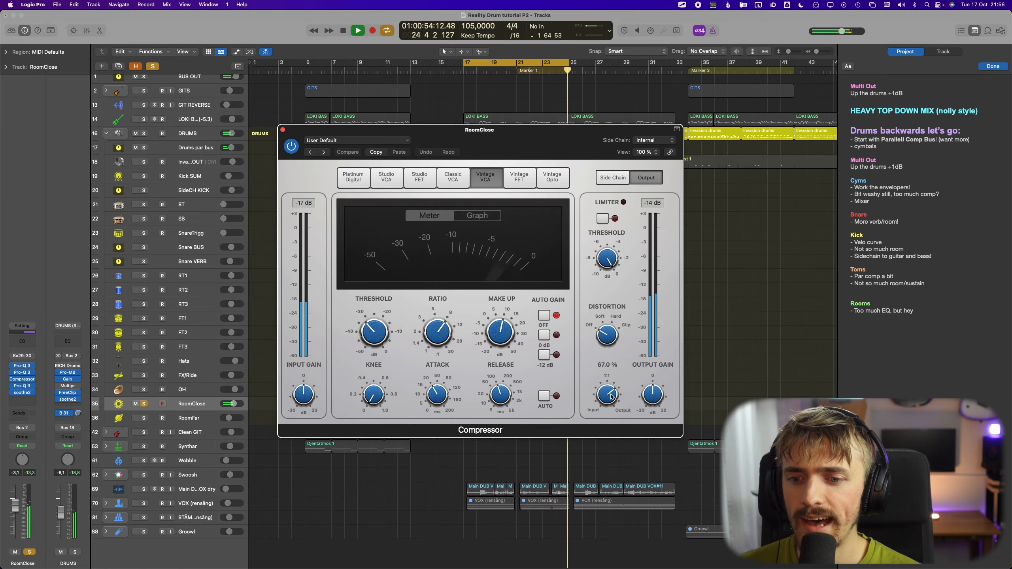
key(ctrl+shift+a)
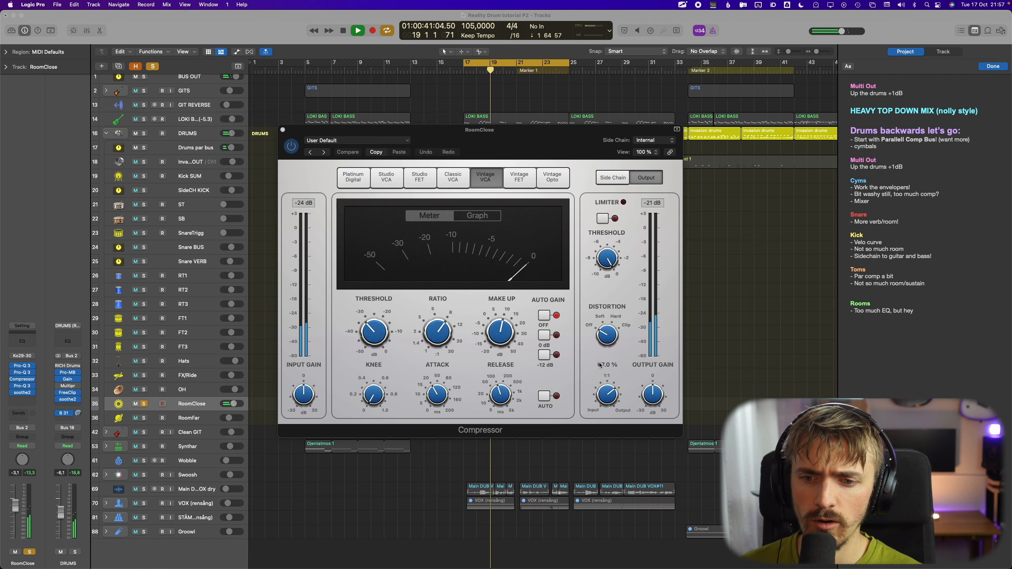
key(Escape)
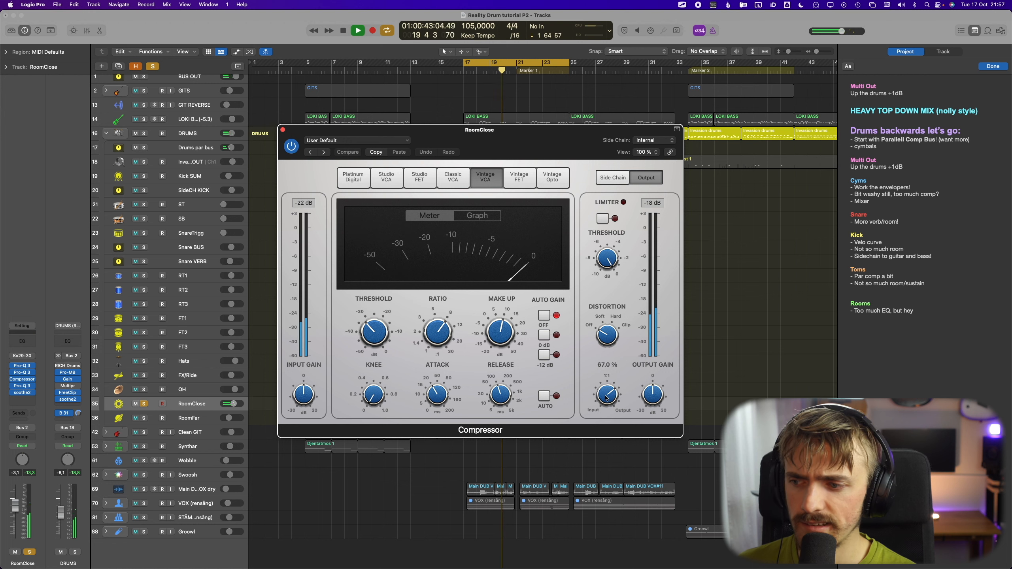
Unsolo RoomClose and try different compressor mix amounts in the full mix, from 70% up to 100%
drag(604, 398, 605, 377)
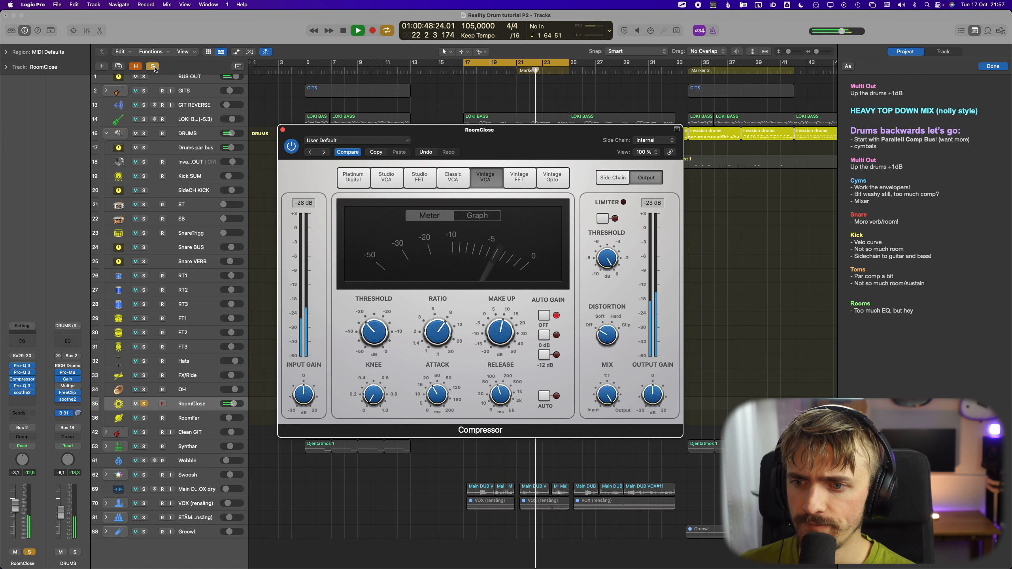
click(144, 404)
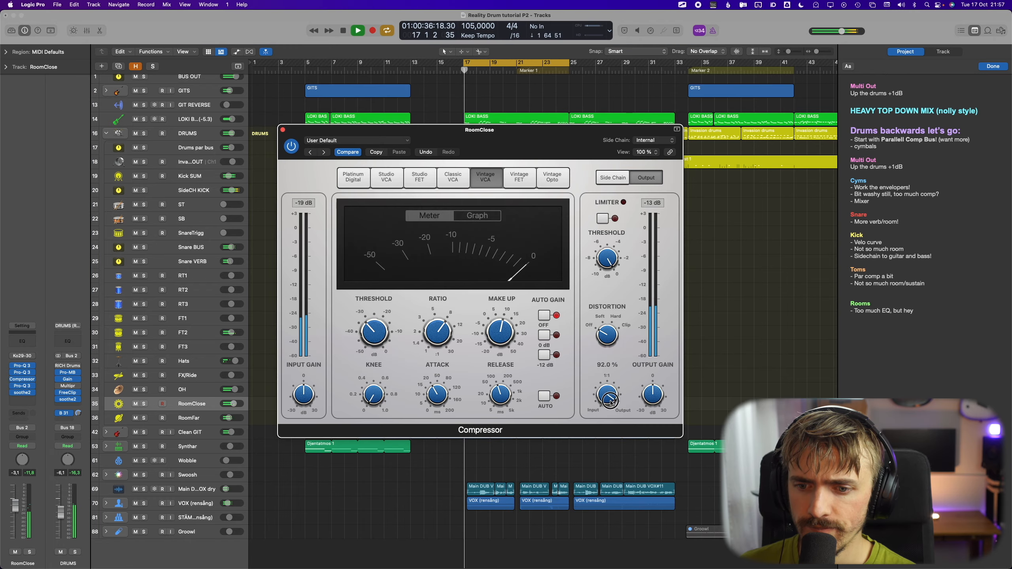
drag(610, 399, 610, 418)
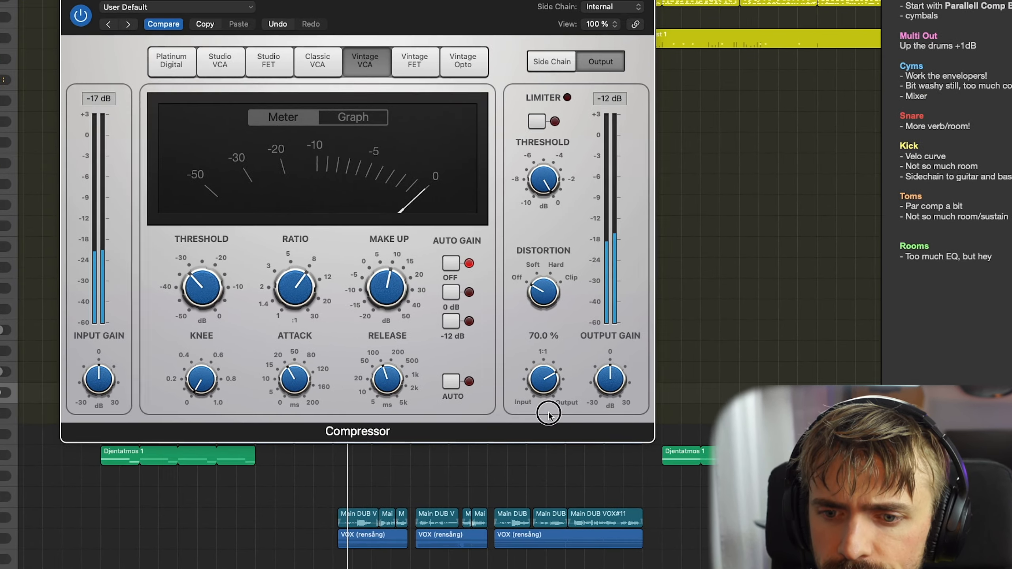
drag(549, 414, 548, 315)
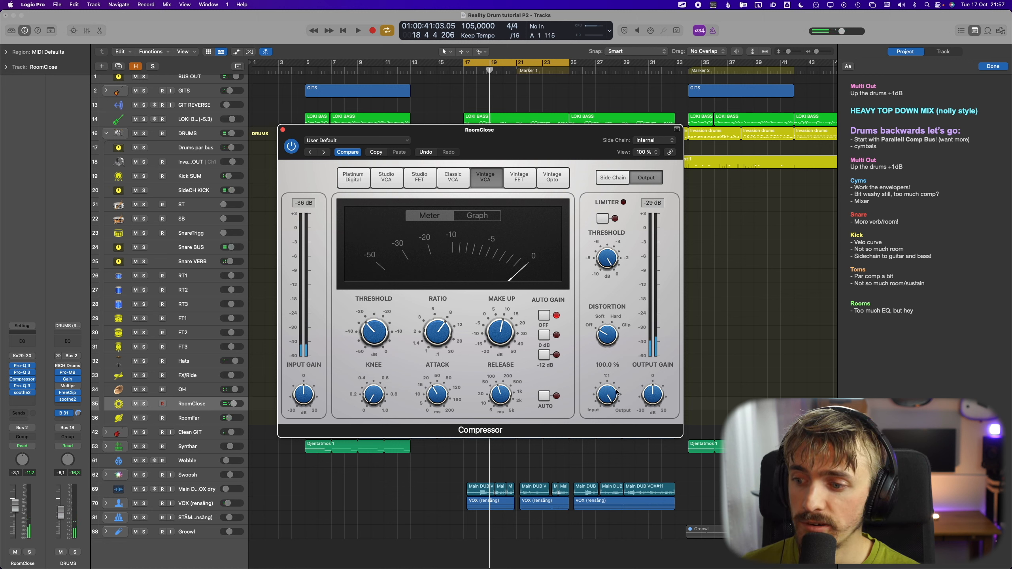
Play the first guitar section and set the RoomClose compressor's mix to 67%, finishing by closing the compressor
key(space)
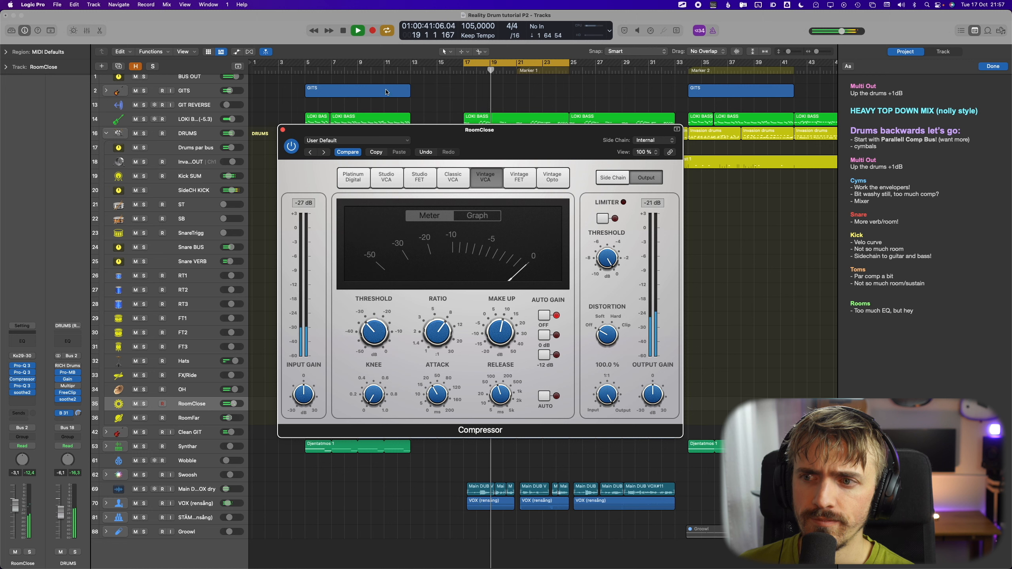
click(317, 70)
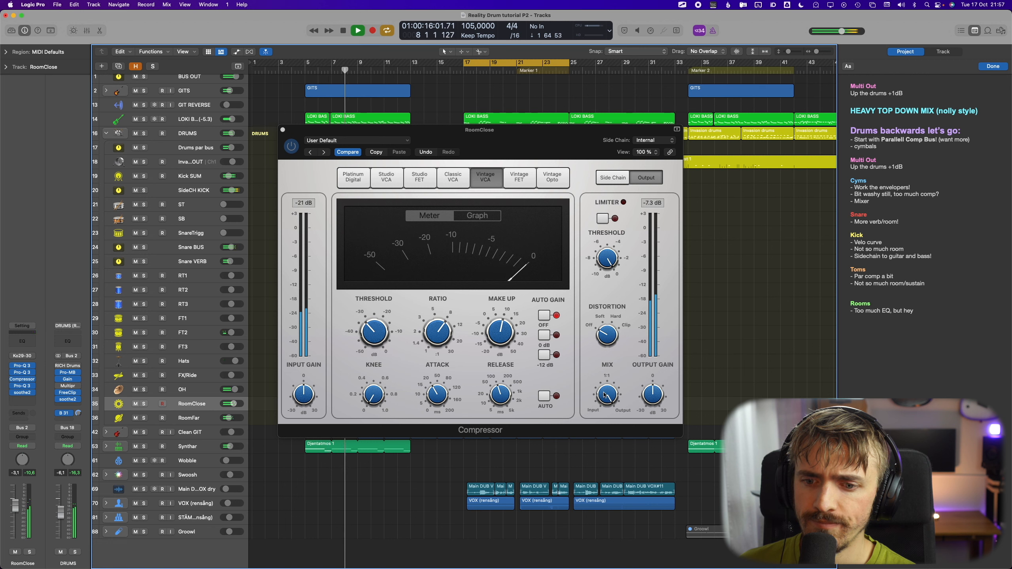
drag(604, 395, 606, 419)
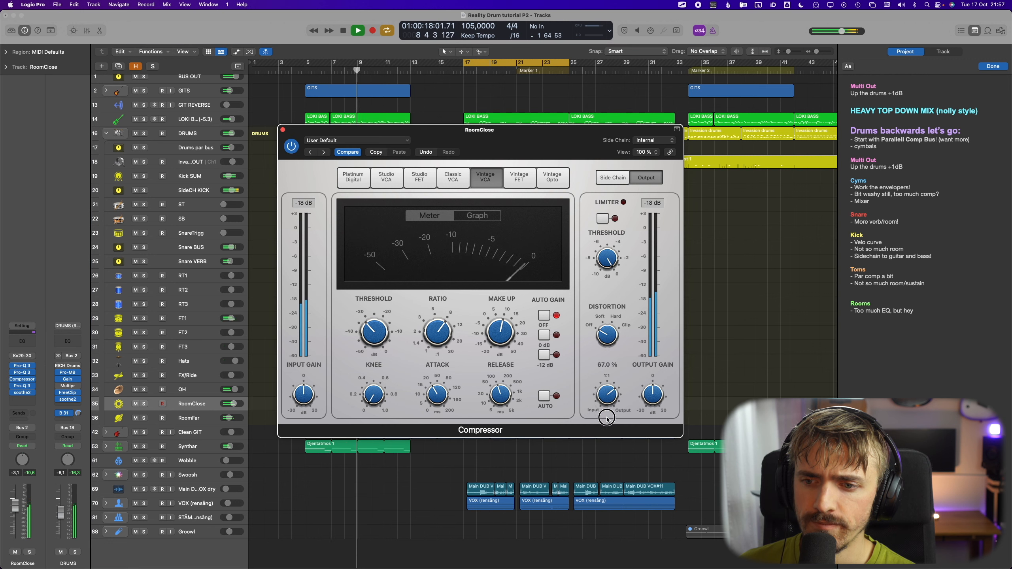
key(space)
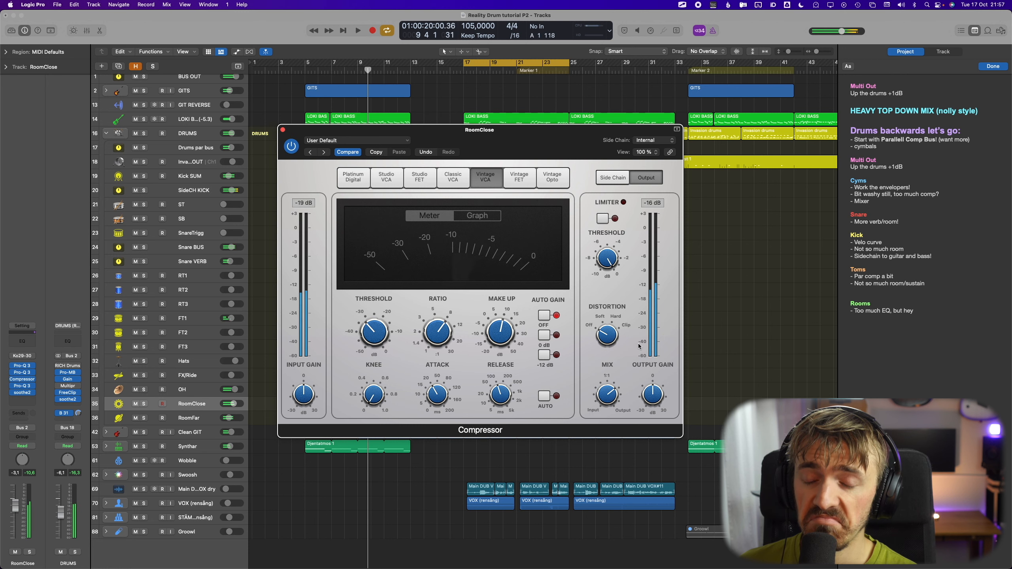
click(283, 130)
Open the third Pro-Q 3 on RoomClose, examine its low shelf, and audition the band near 9 kHz with RoomClose soloed
click(22, 386)
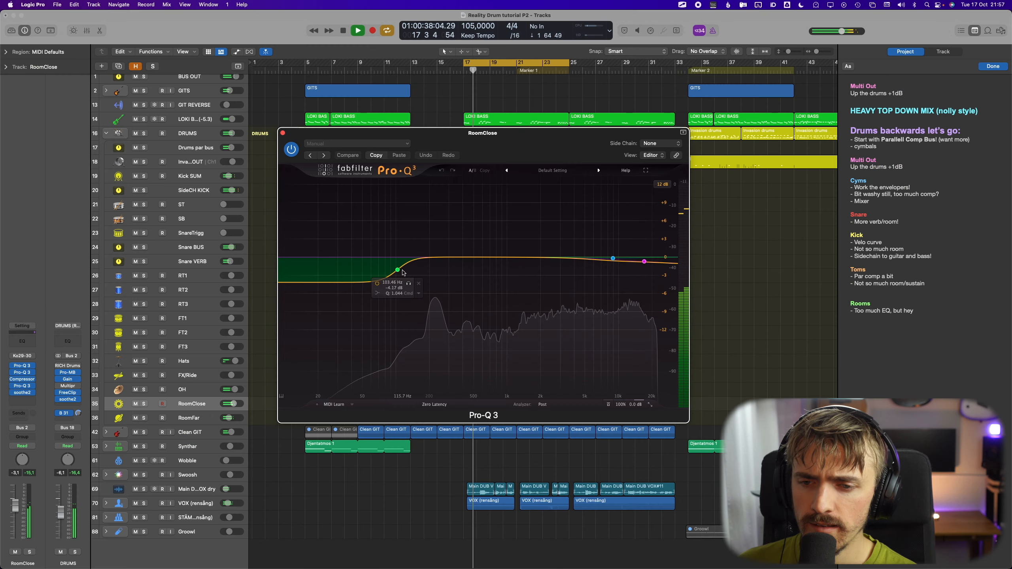
key(space)
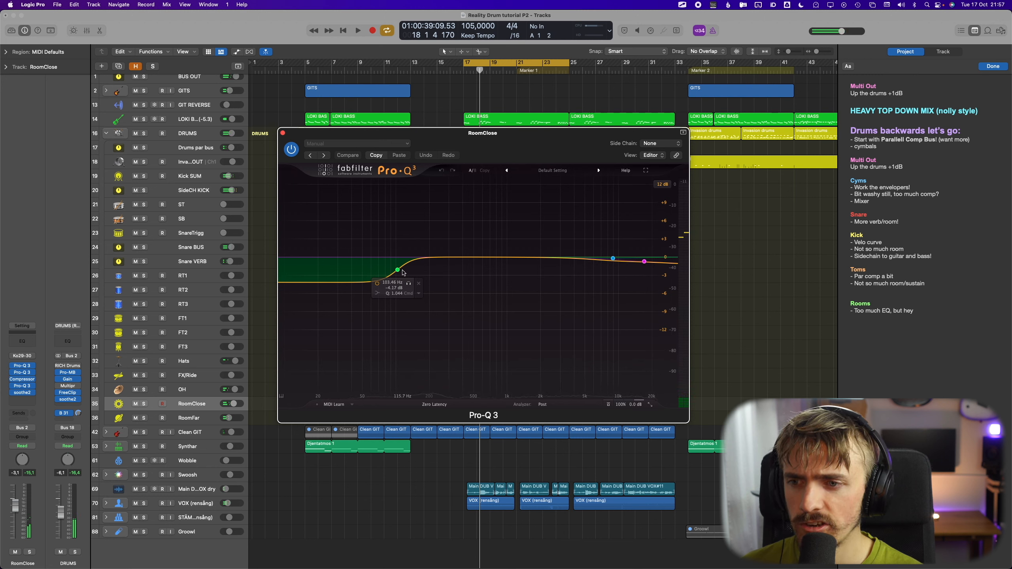
key(space)
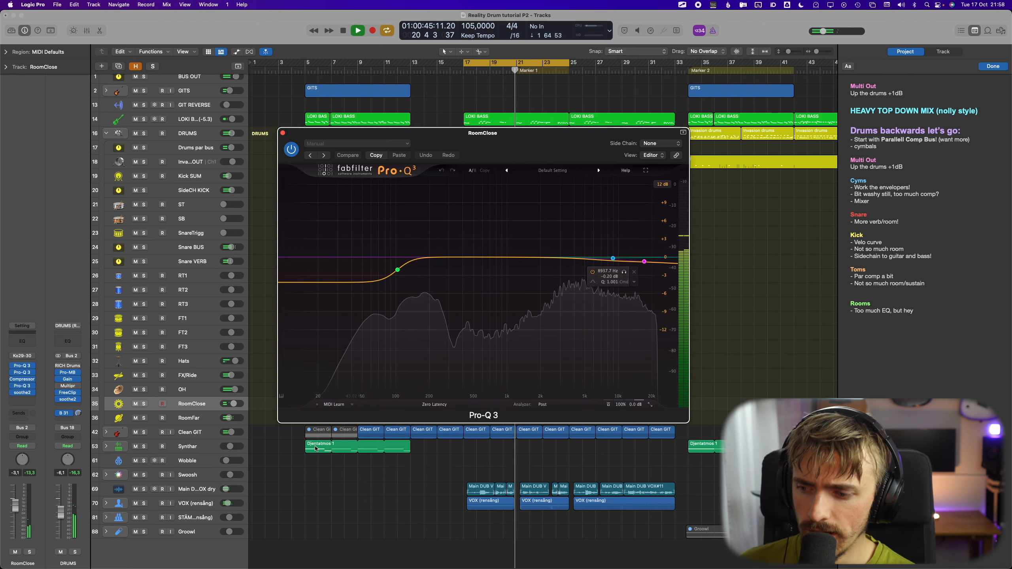
key(s)
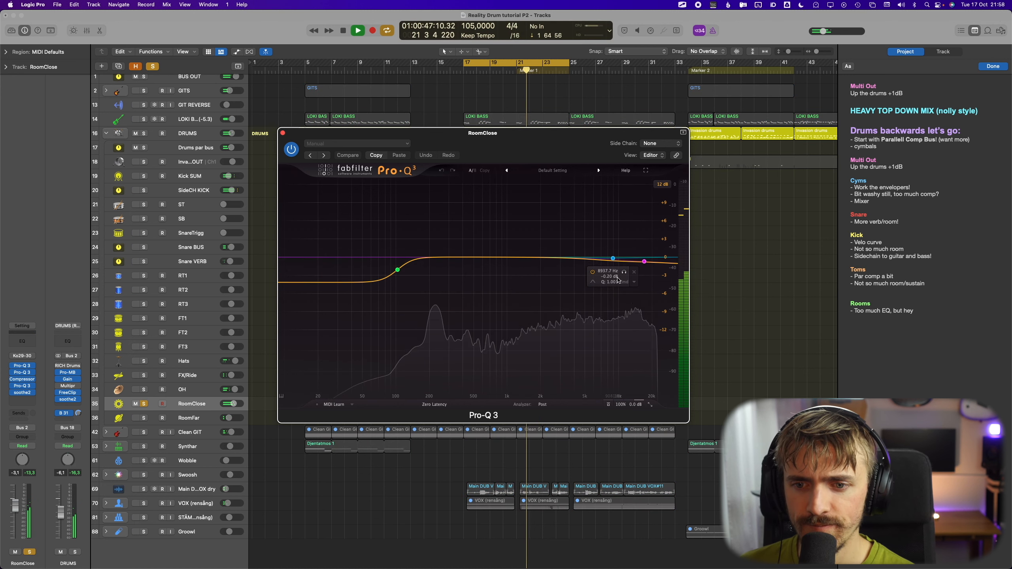
click(623, 272)
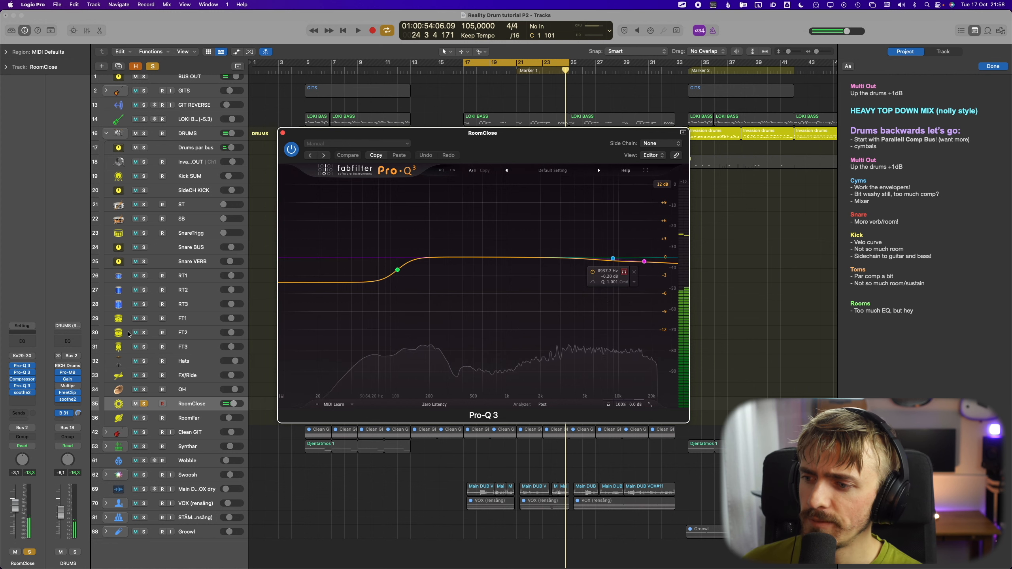
Open soothe2 on RoomClose and enable delta to audition only what it removes from the room signal
click(25, 392)
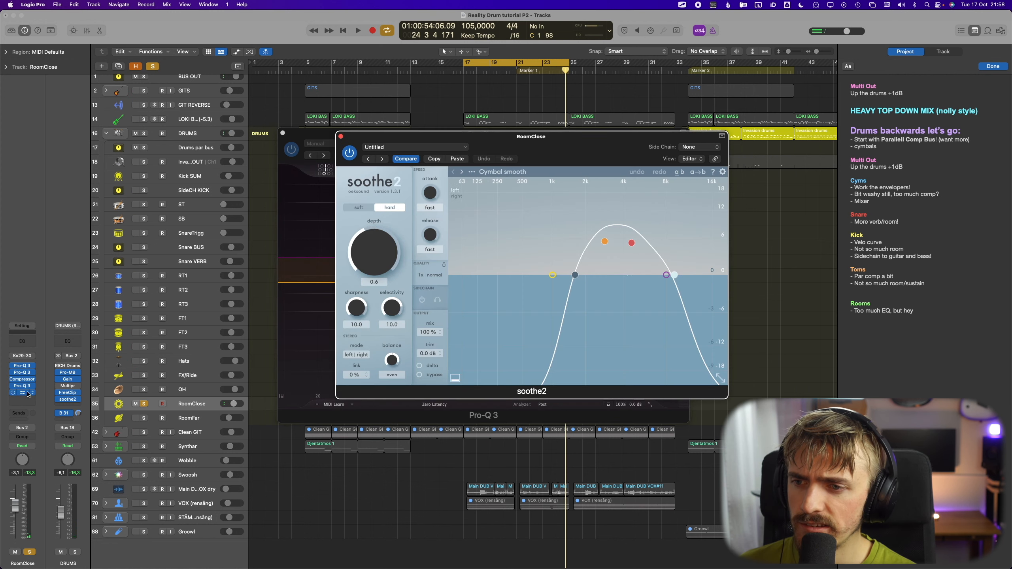
click(342, 136)
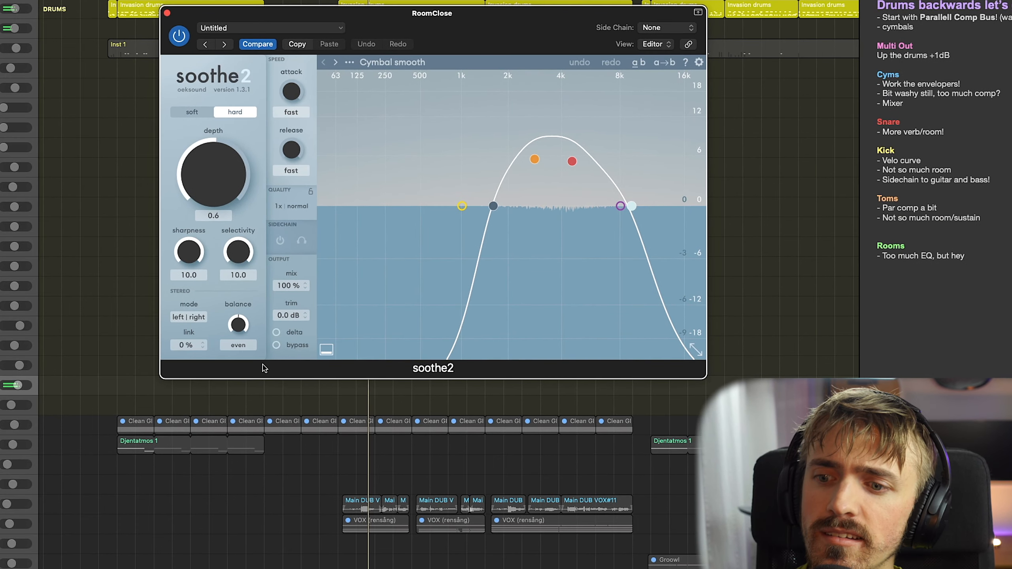
click(275, 332)
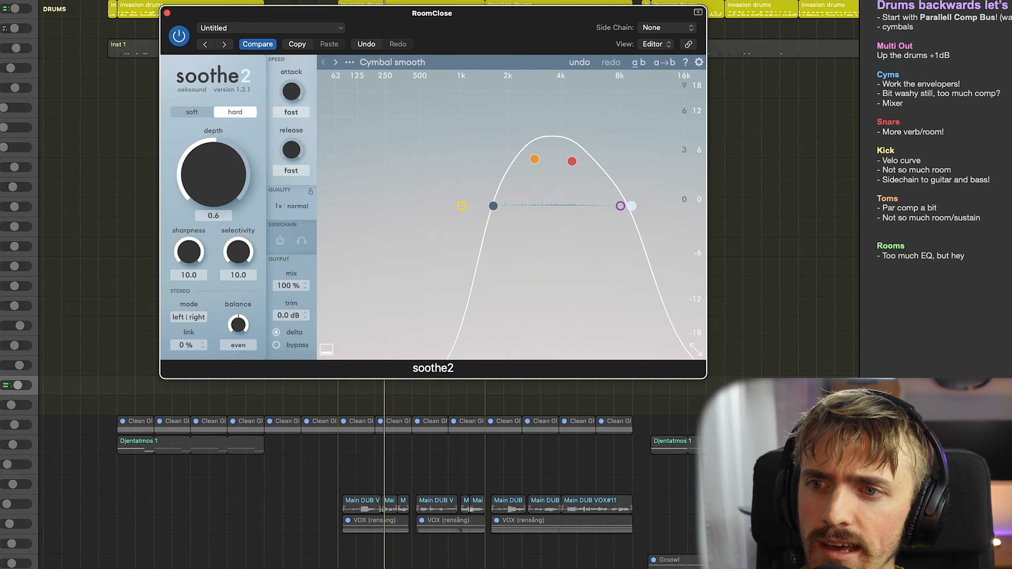
Turn off delta in soothe2, unsolo RoomClose, and compare soothe2 bypassed and active in the full mix before closing it
click(293, 345)
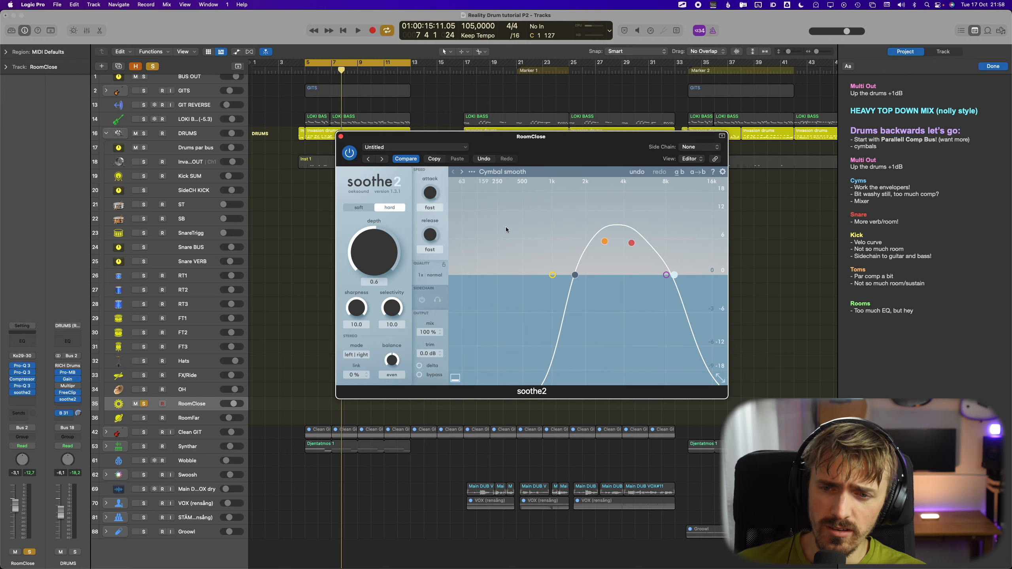
key(space)
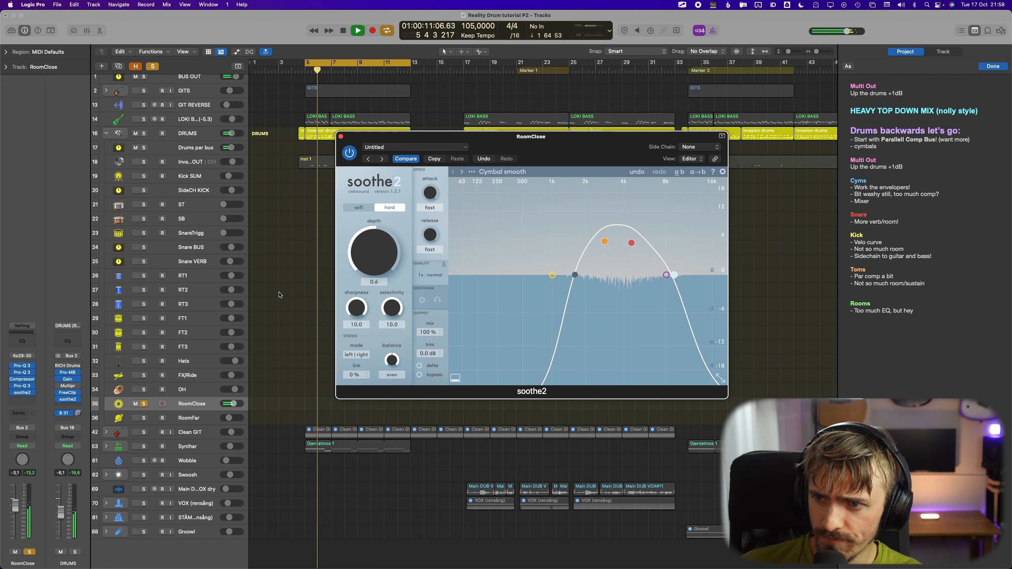
click(152, 66)
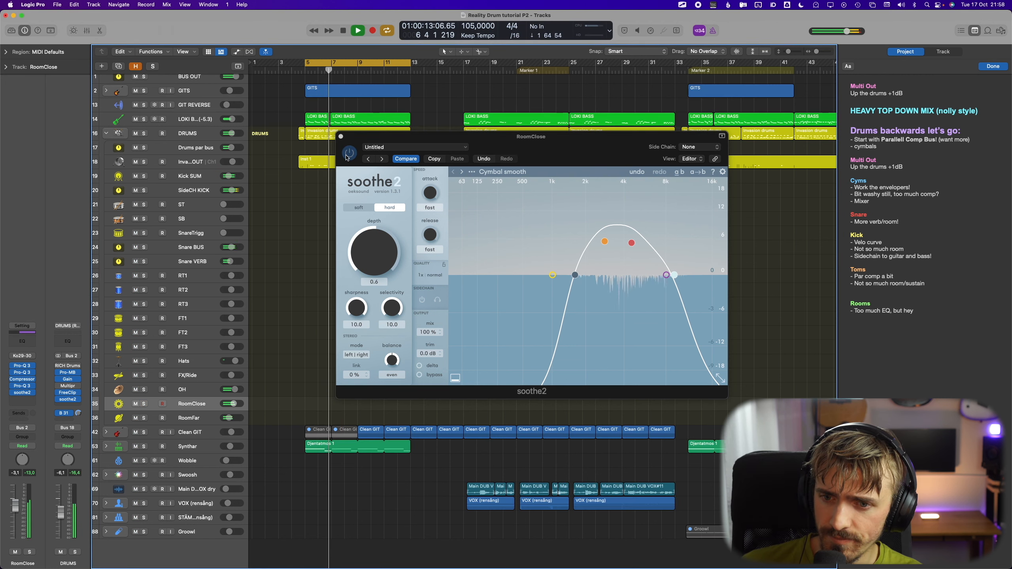
click(348, 157)
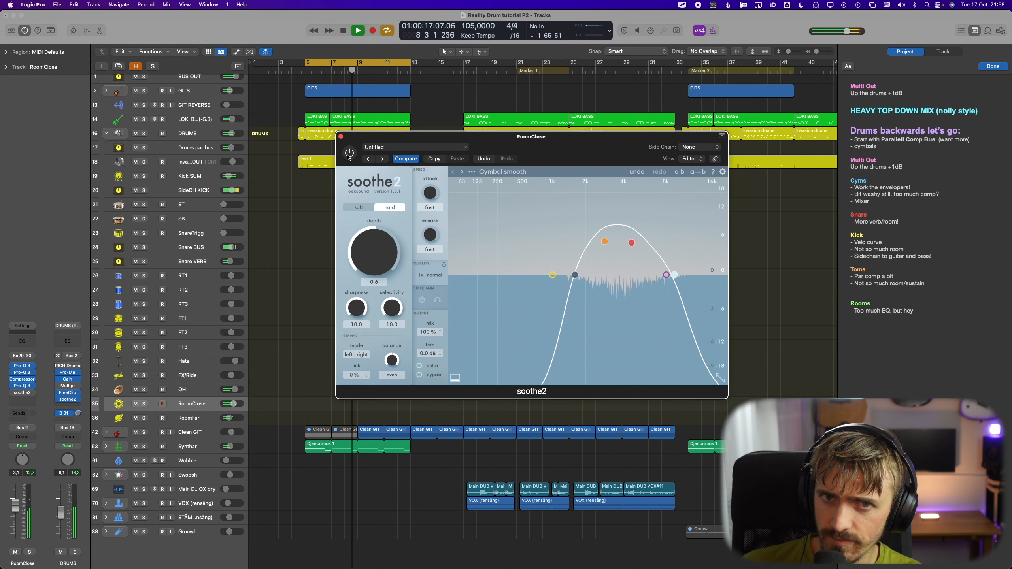
click(348, 157)
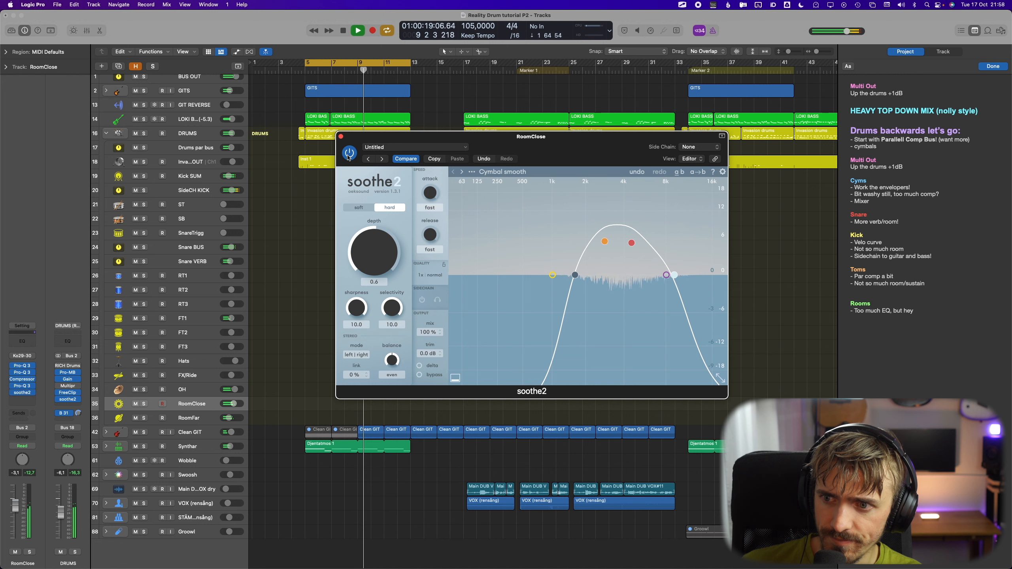
key(space)
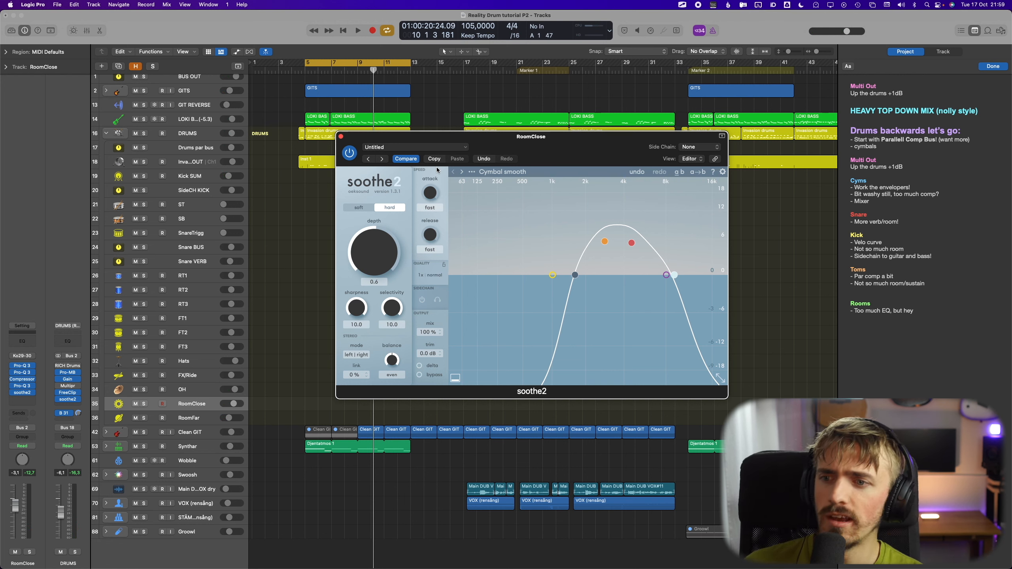
click(341, 137)
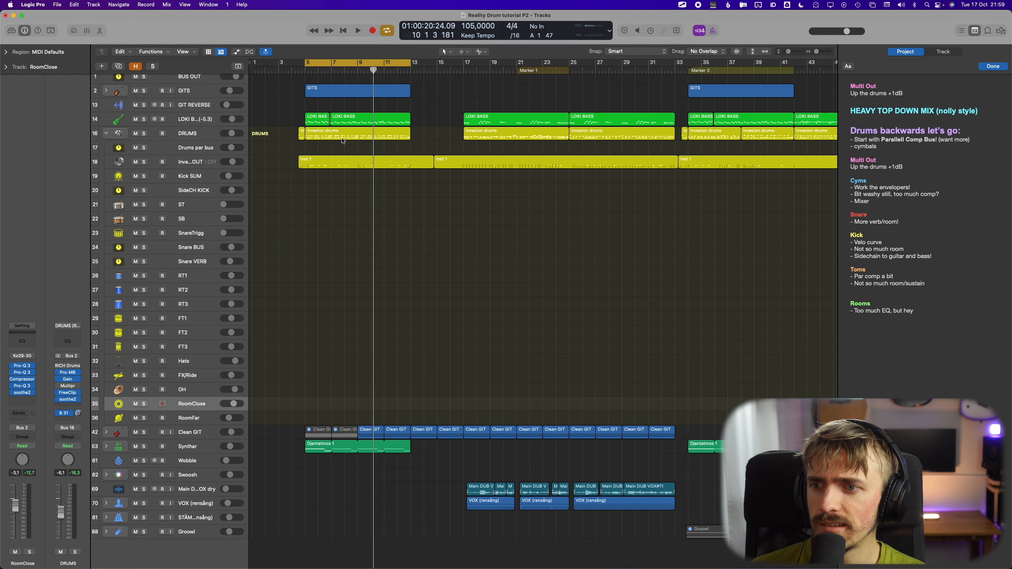
Check the Room Far channel of the kick, snare, toms and cymbals in the Invasion drum instrument, and toggle the cymbals' Room Far mute
click(196, 422)
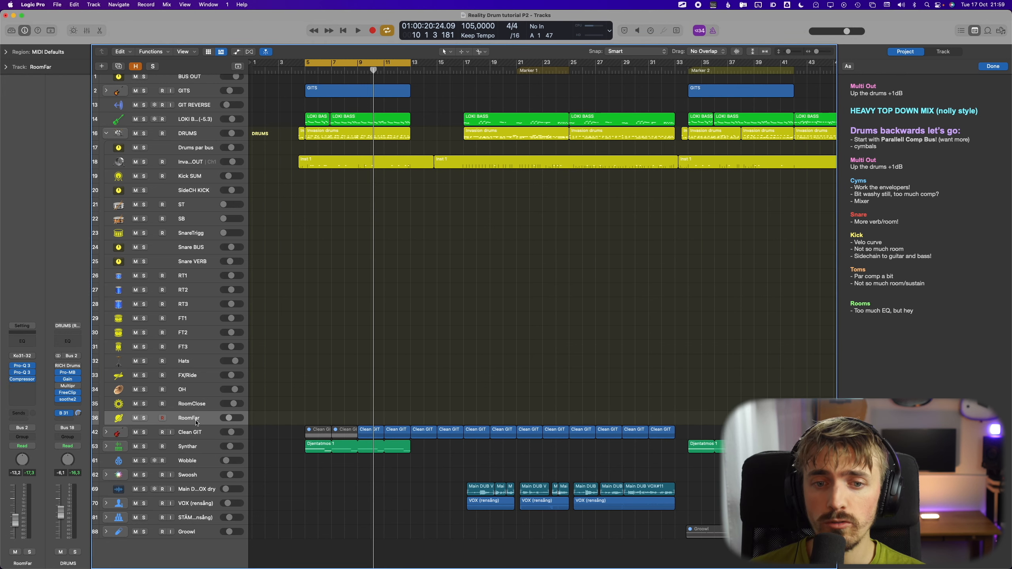
click(197, 159)
click(22, 357)
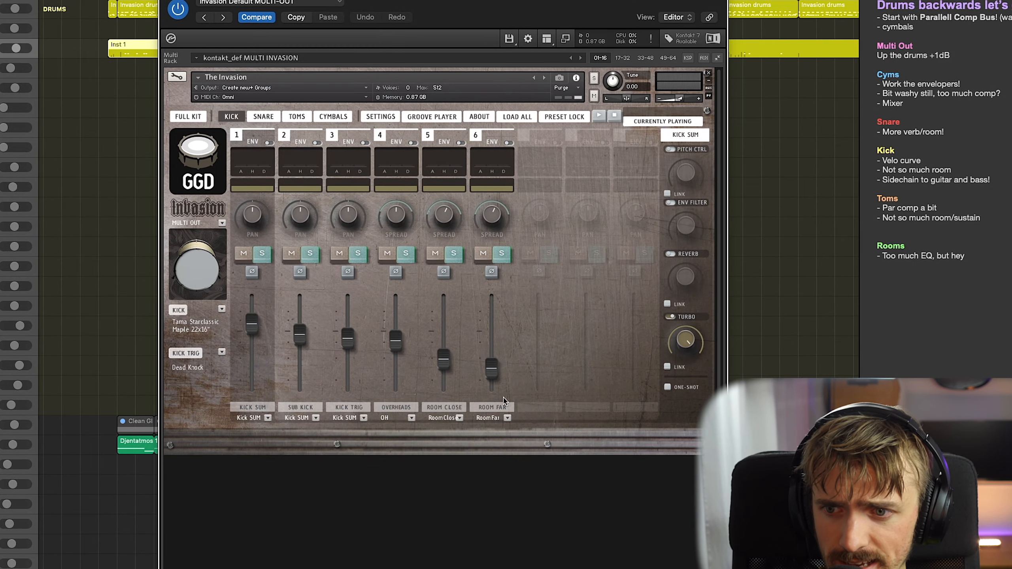
click(264, 116)
click(298, 117)
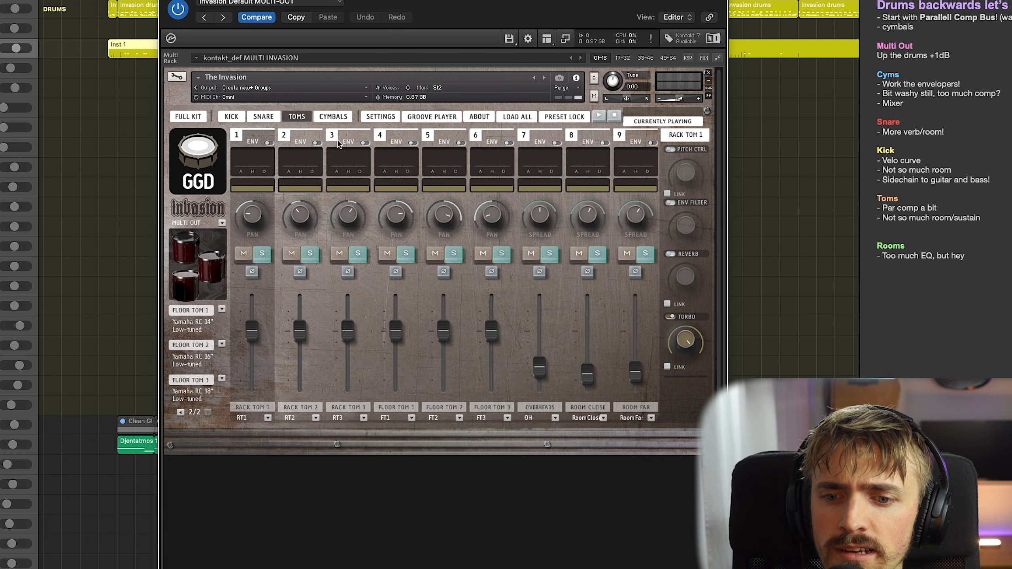
click(344, 119)
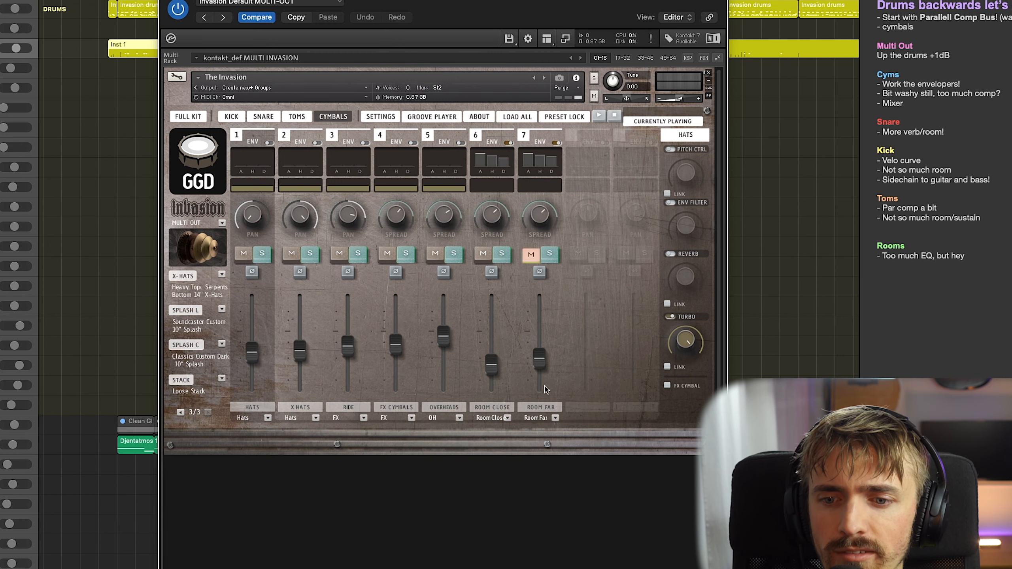
click(533, 254)
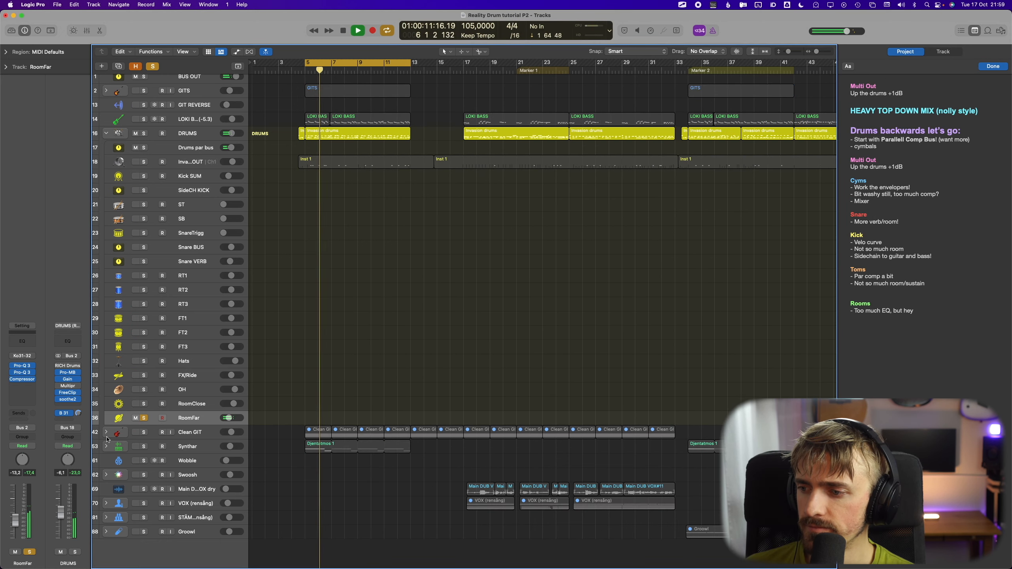
Open the first Pro-Q 3 on the soloed RoomFar and audition its bell bands from about 224 Hz to 6.1 kHz during playback
click(22, 366)
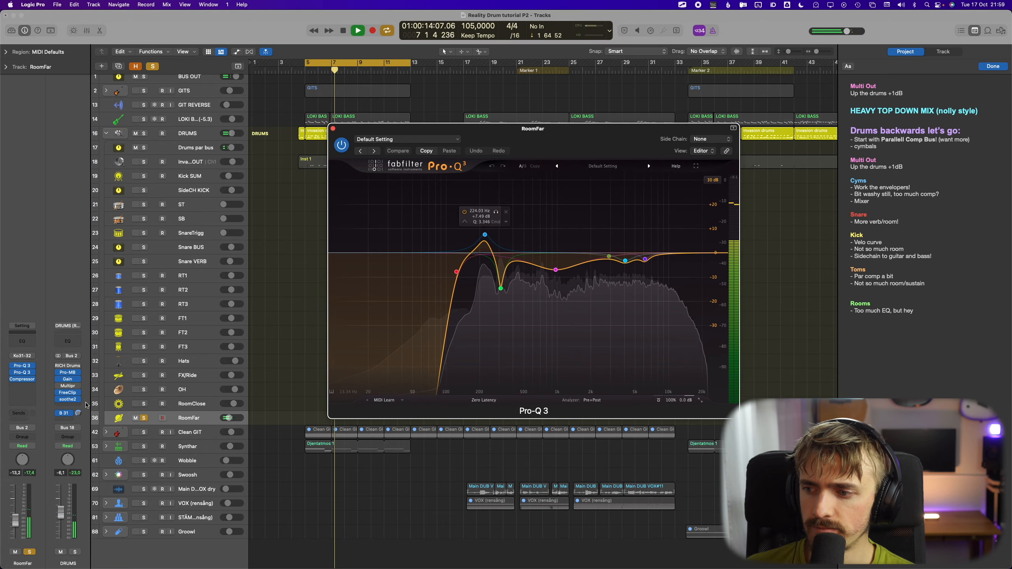
drag(12, 365, 12, 379)
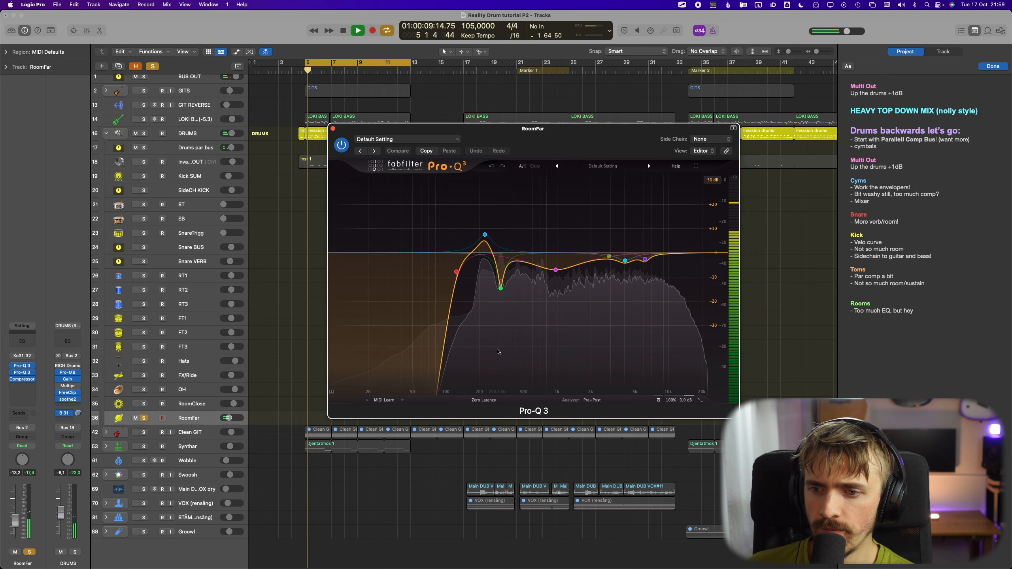
click(494, 214)
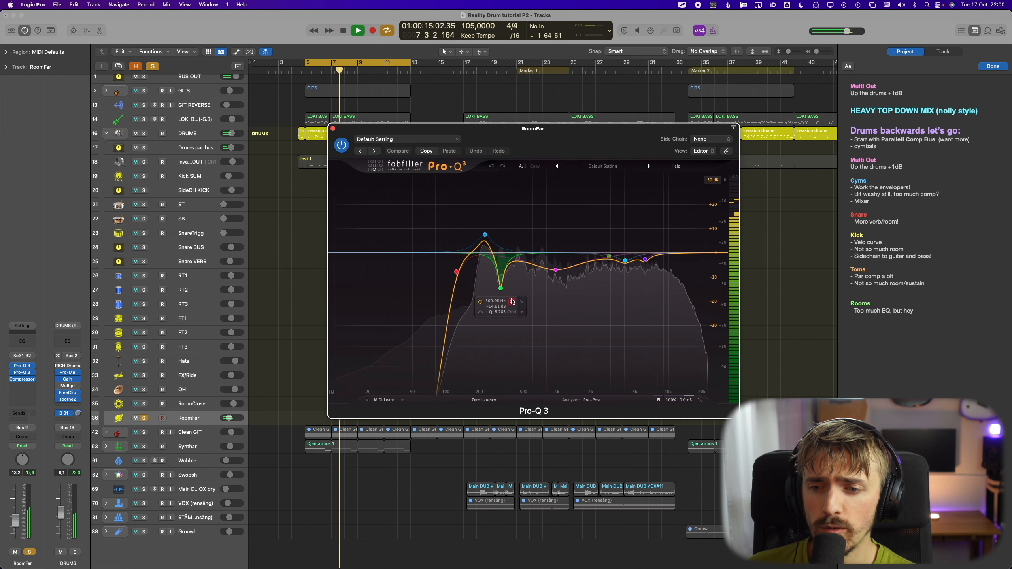
click(512, 302)
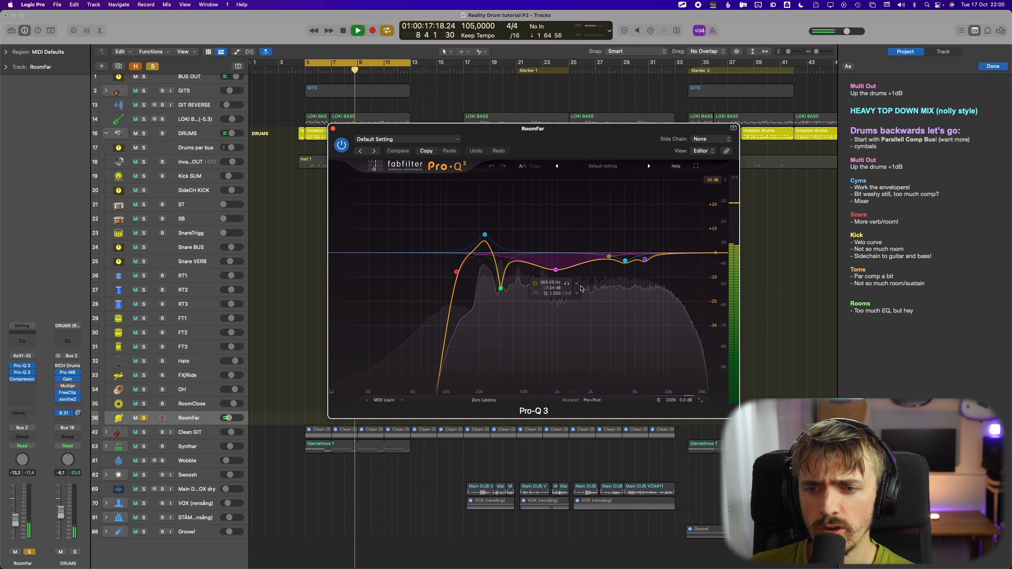
click(567, 284)
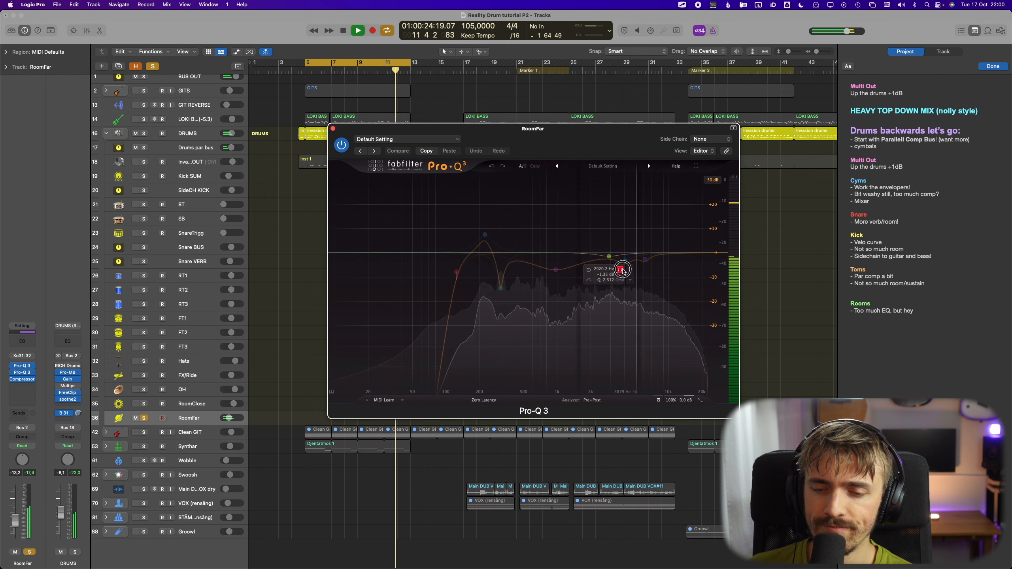
click(620, 270)
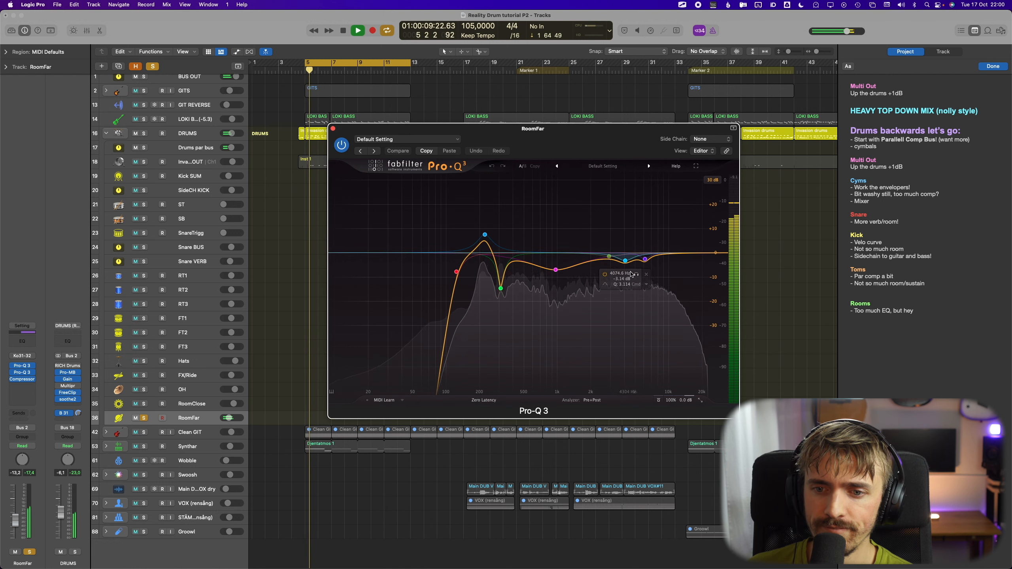
click(636, 275)
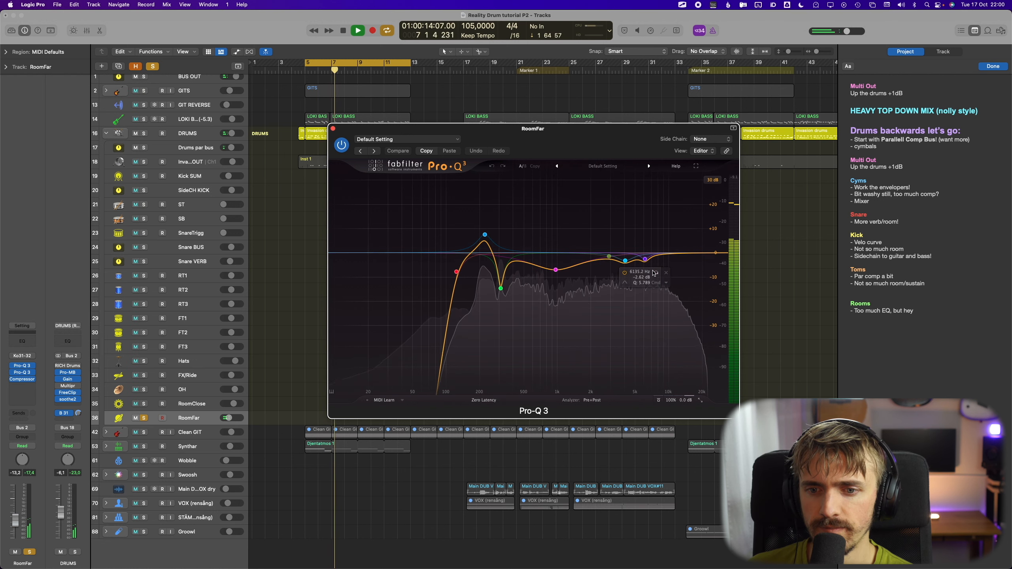
click(655, 274)
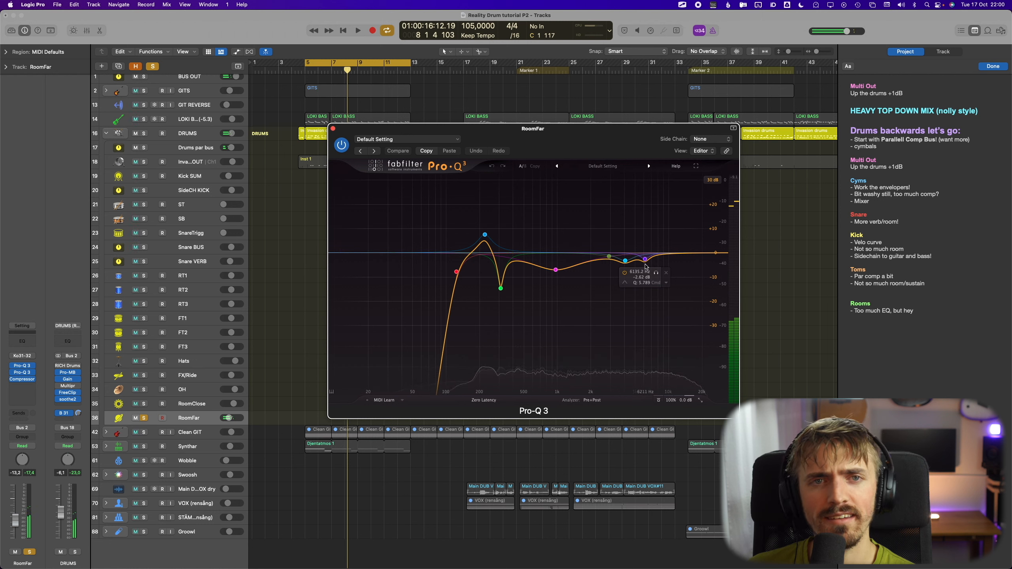
Open the second Pro-Q 3 on RoomFar and audition its high shelf near 4 kHz during playback
click(23, 373)
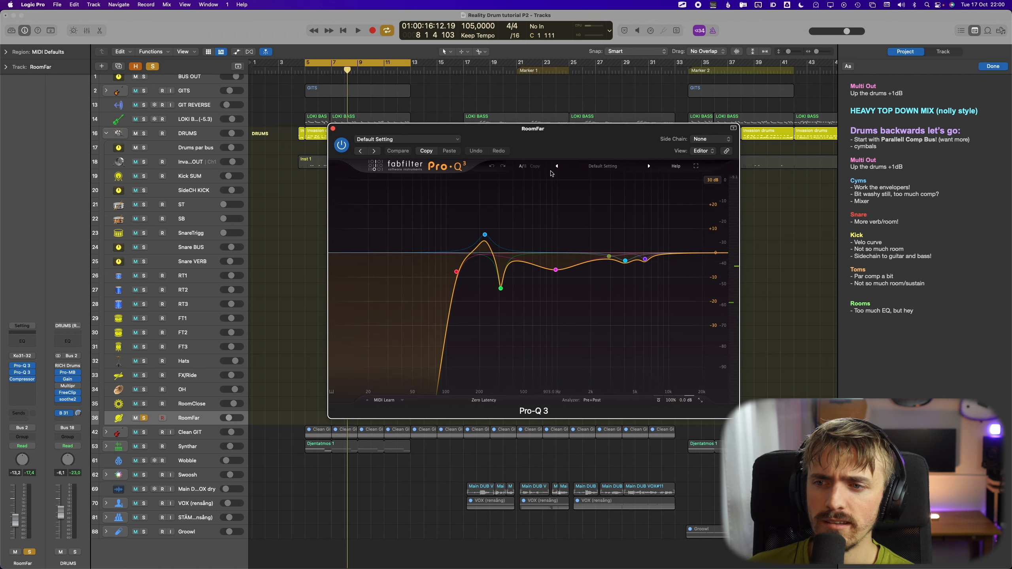
click(333, 129)
click(23, 373)
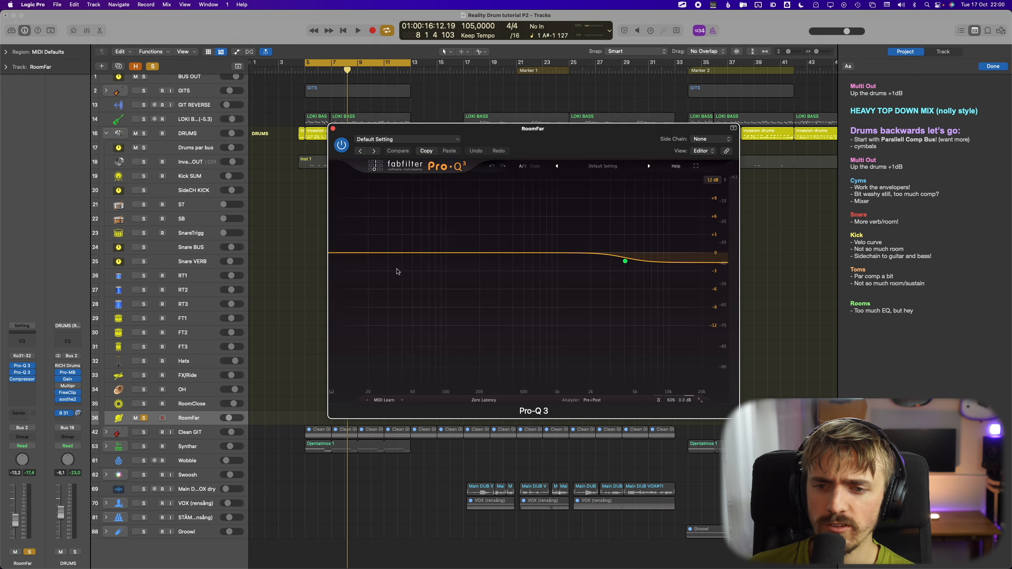
key(space)
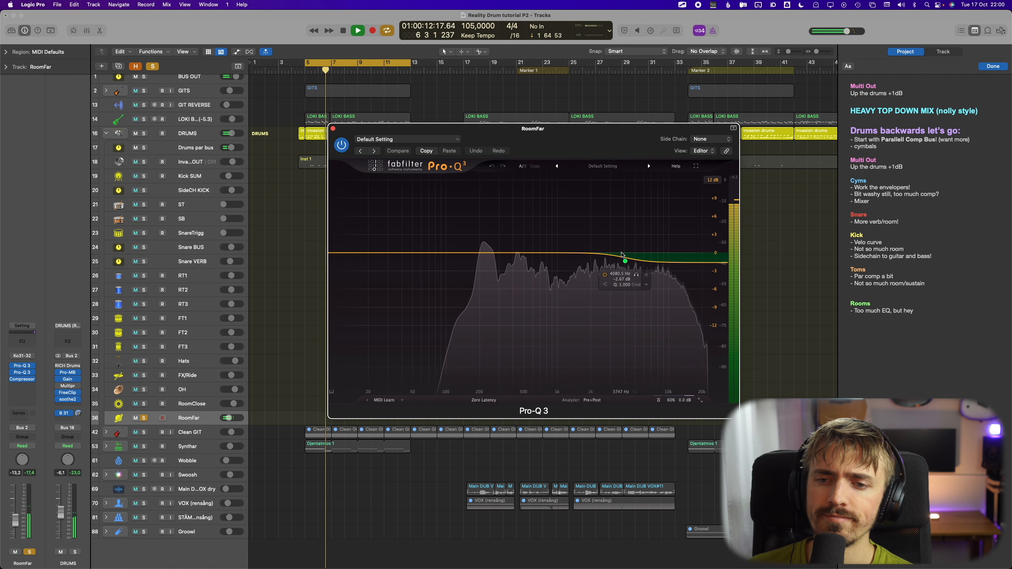
click(637, 275)
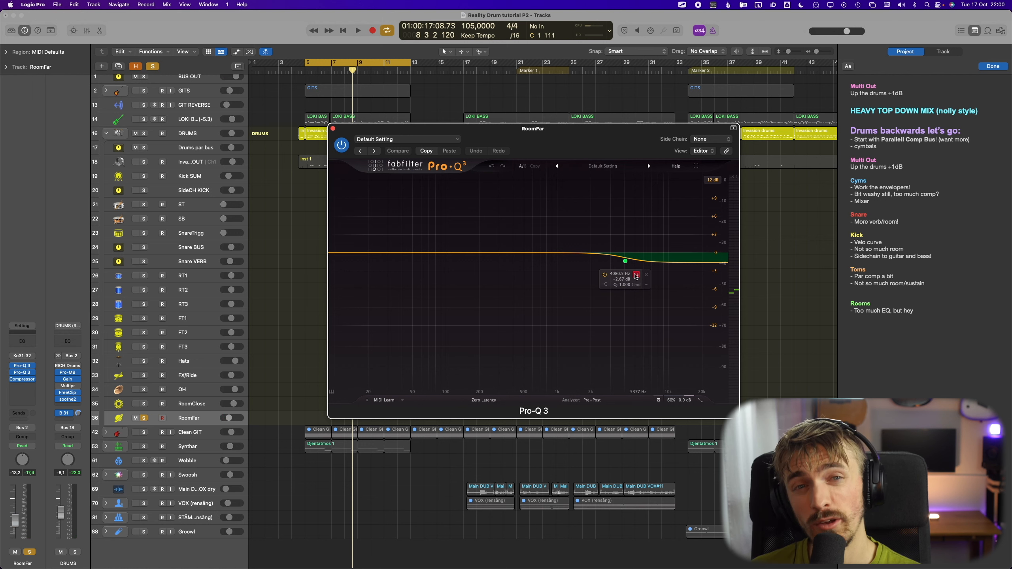
Examine the Vintage VCA compressor on RoomFar, play the soloed track briefly through it, and close the compressor
key(space)
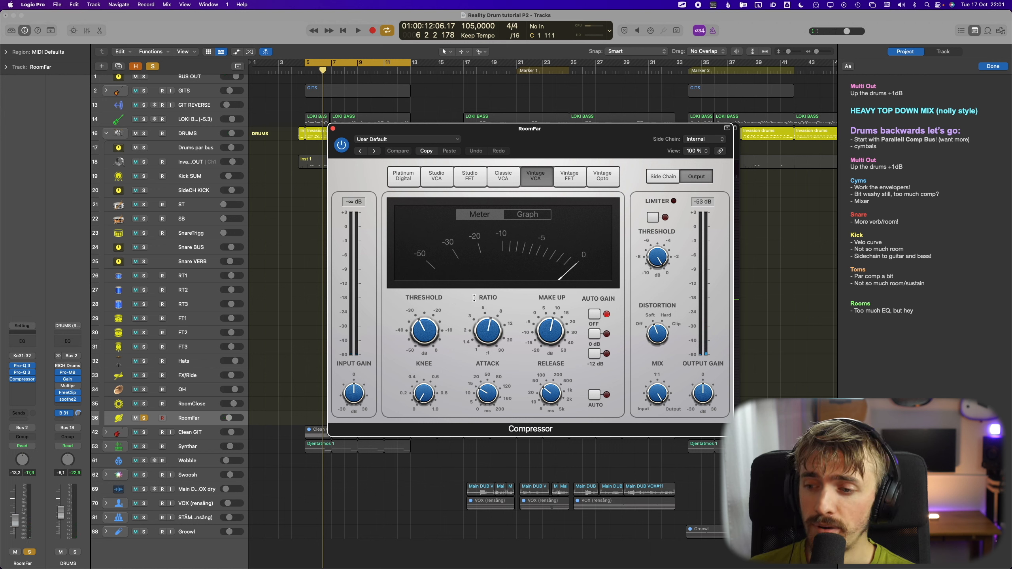
mouse_move(431, 316)
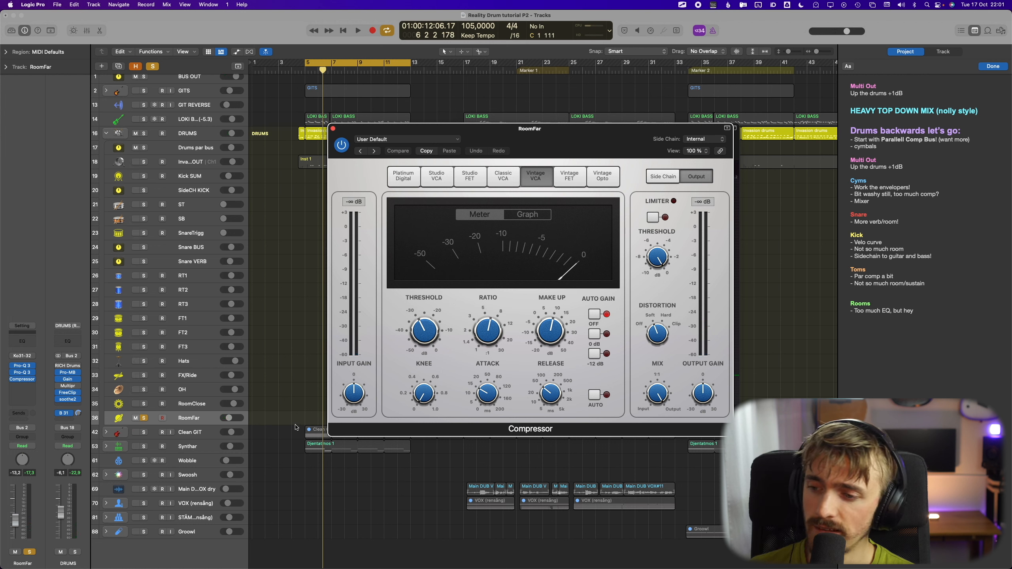
click(217, 422)
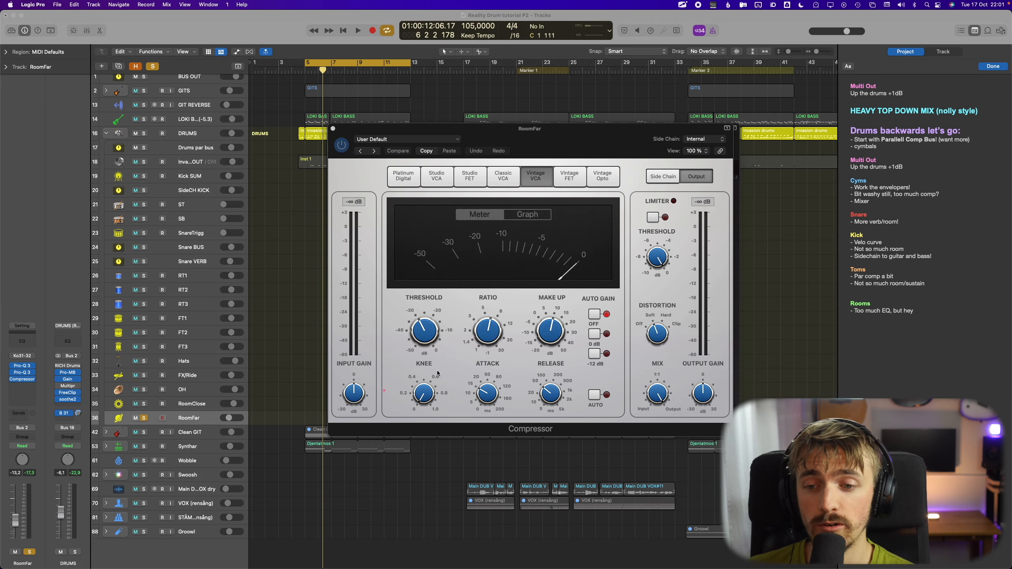
click(570, 326)
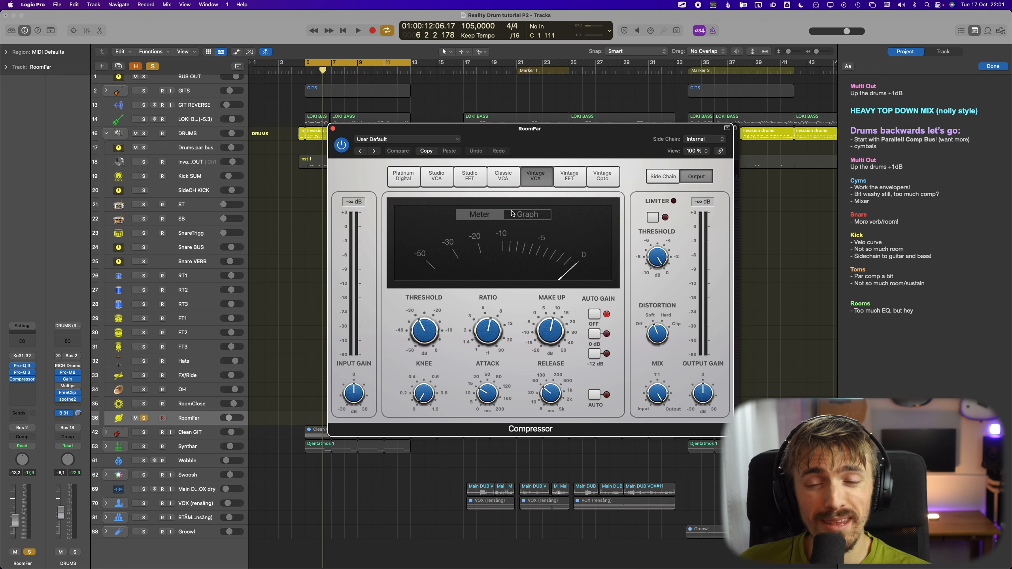
key(space)
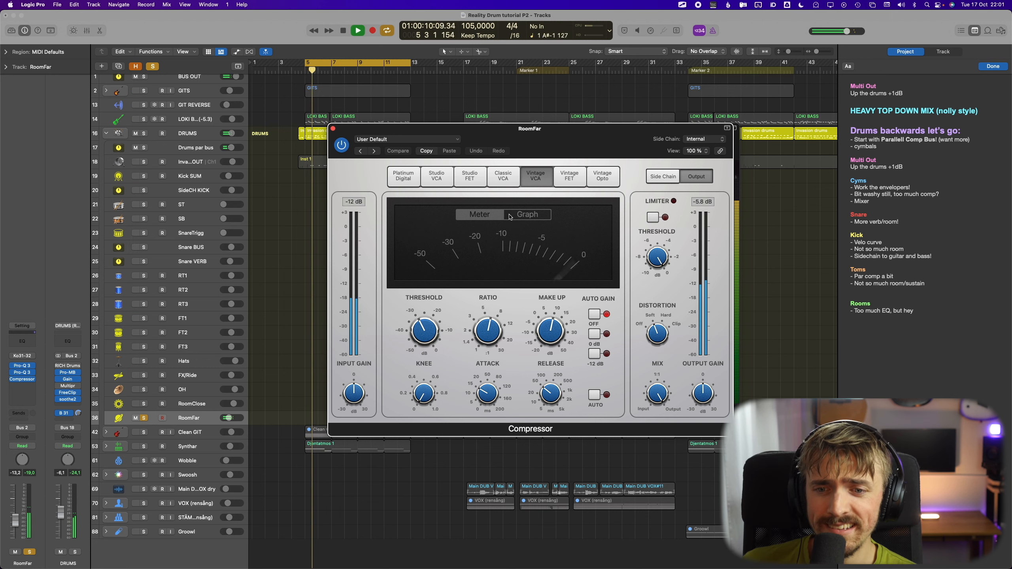
key(space)
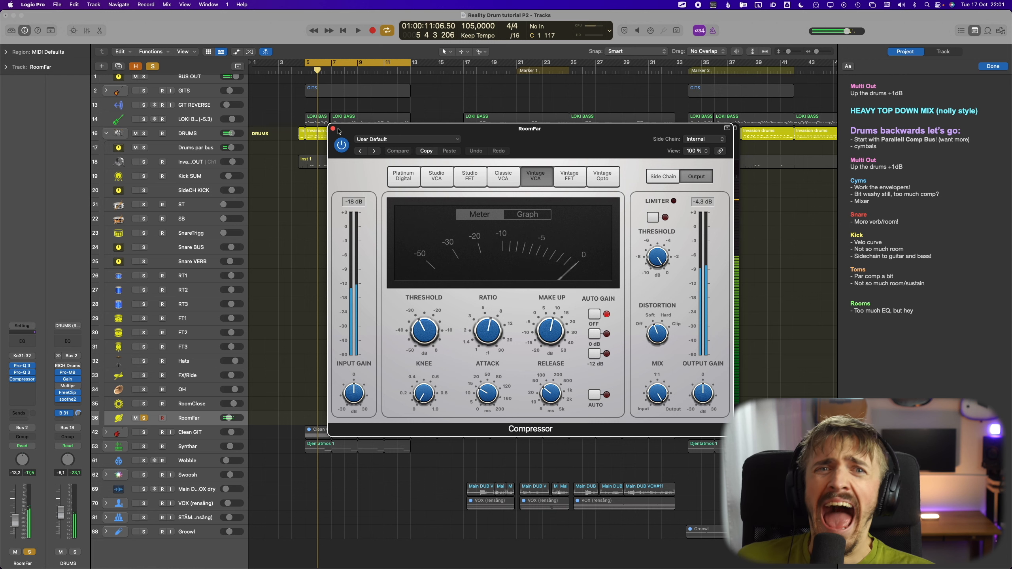
click(332, 129)
Solo RoomClose instead of RoomFar and compare it with all its plugins bypassed and then active again during playback
drag(144, 404, 145, 414)
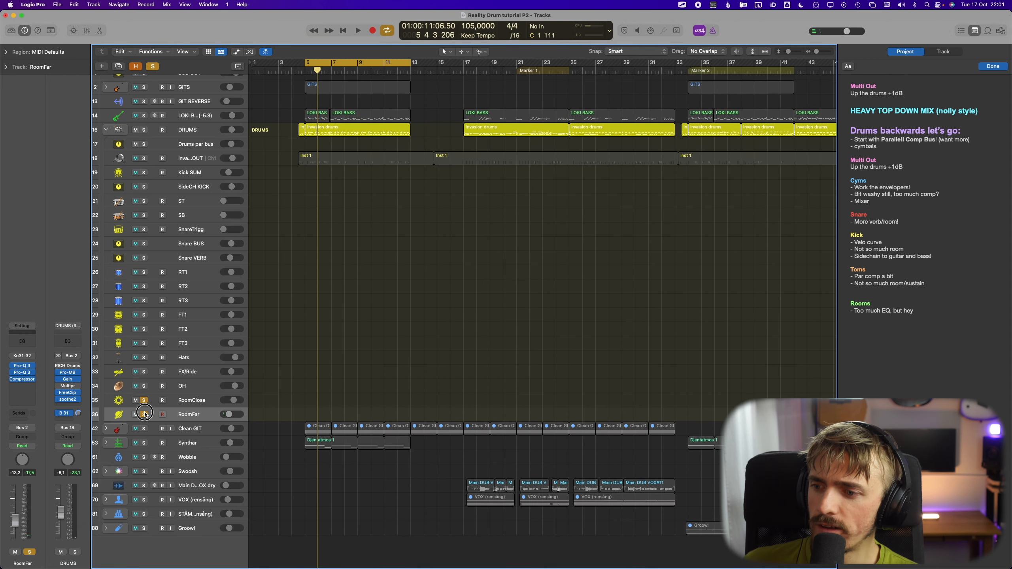
click(204, 401)
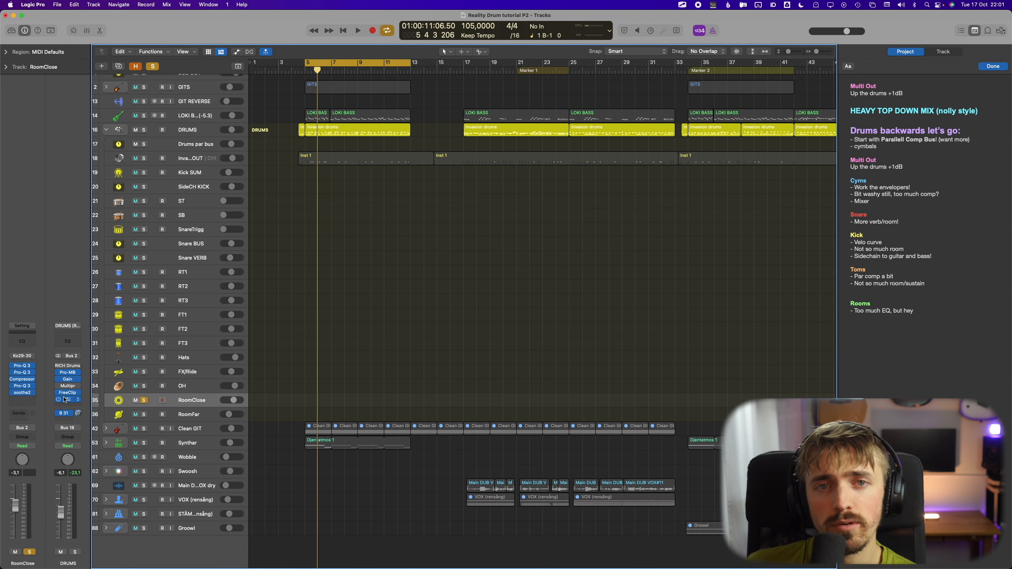
alt+click(33, 379)
key(space)
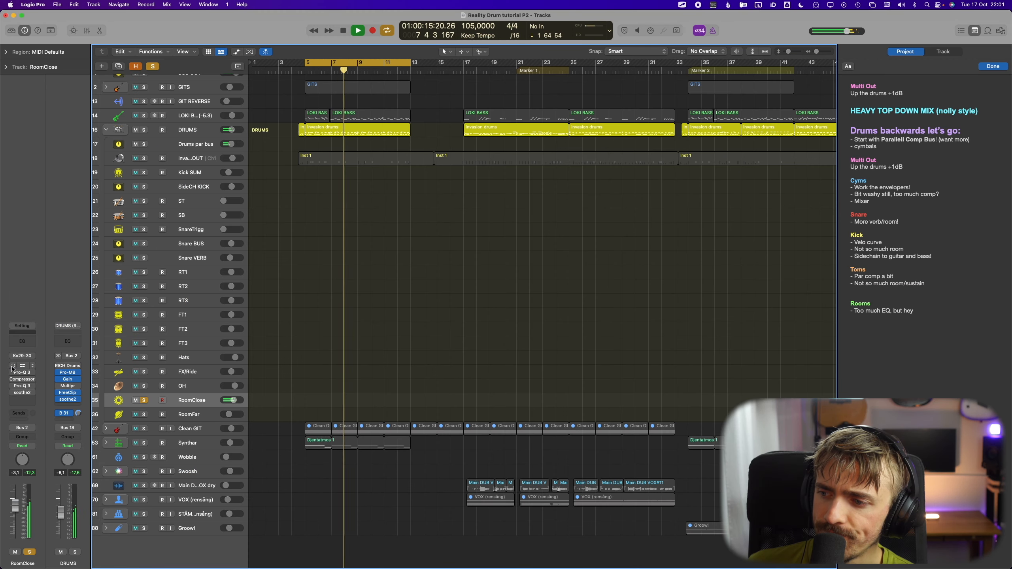
alt+click(33, 372)
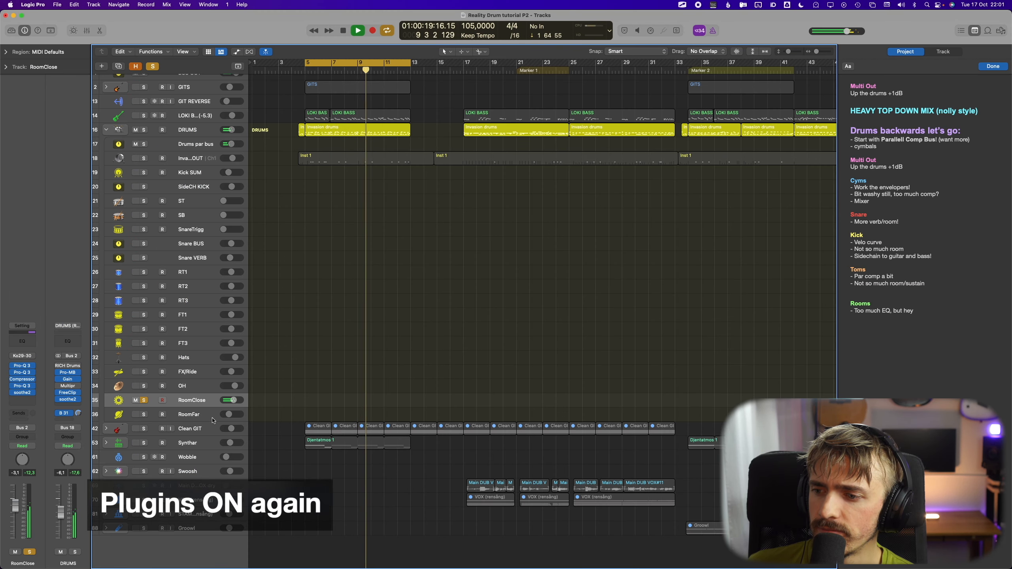
key(space)
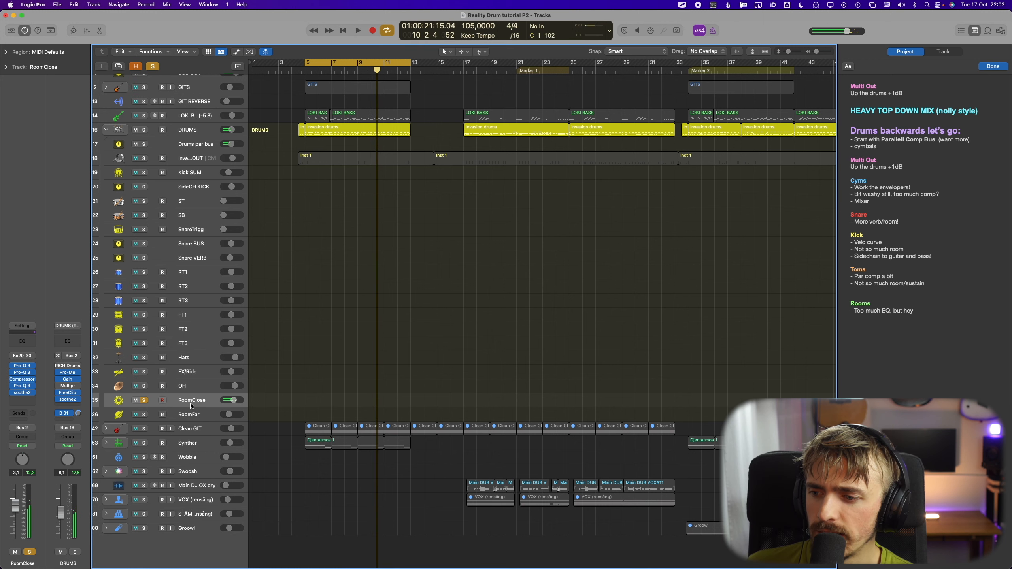
View the first Pro-Q 3 curve on RoomClose, close the plugin and restart playback
click(22, 367)
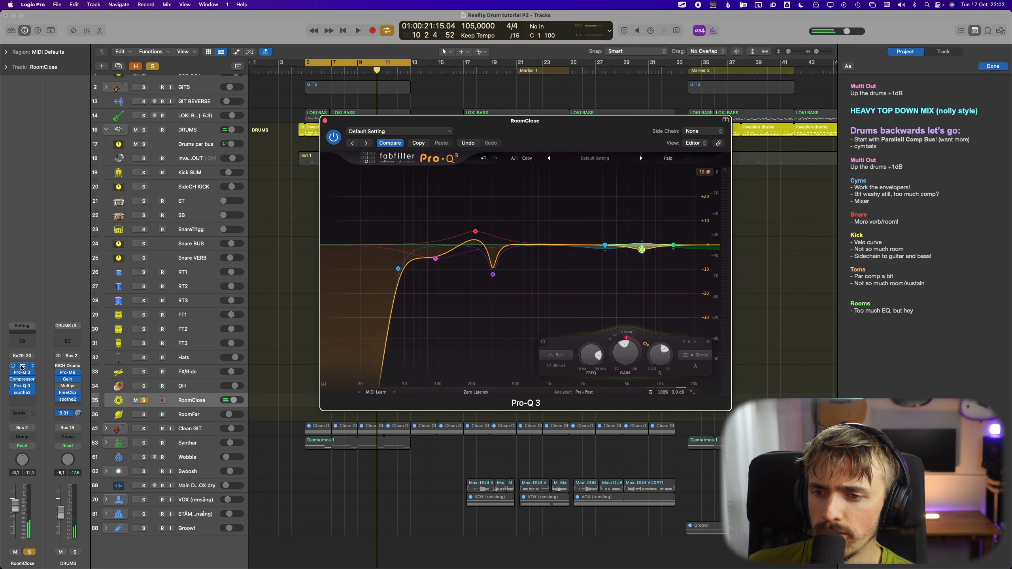
click(22, 367)
key(space)
Solo RoomFar instead of RoomClose and insert another FabFilter Pro-Q 3 after its compressor
click(144, 415)
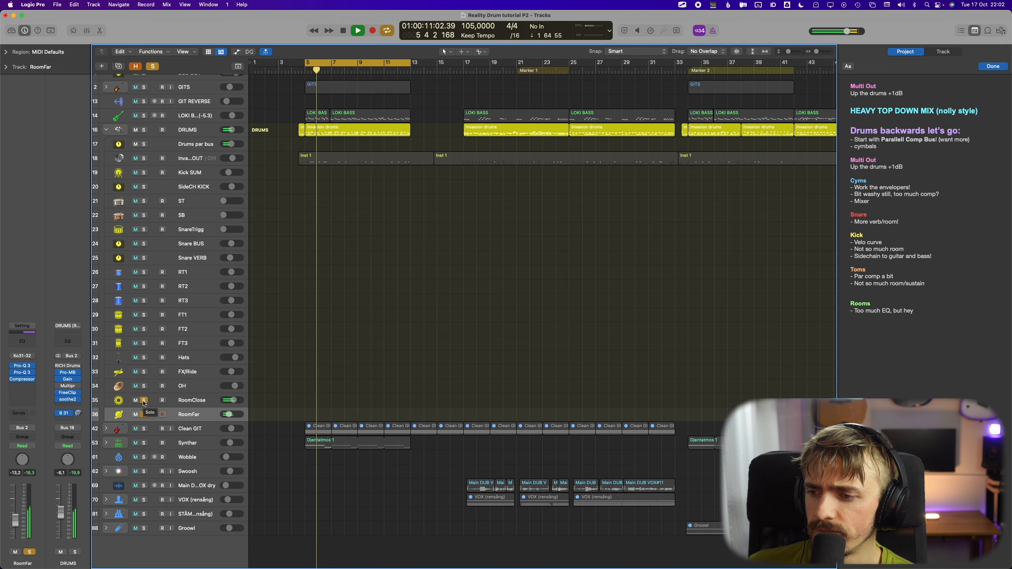
click(144, 401)
click(23, 386)
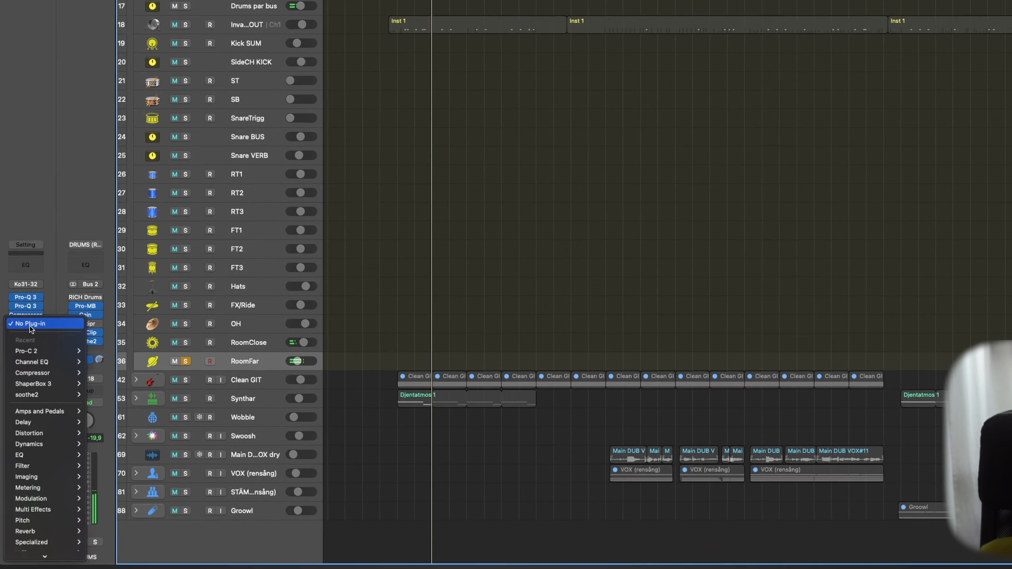
mouse_move(70, 558)
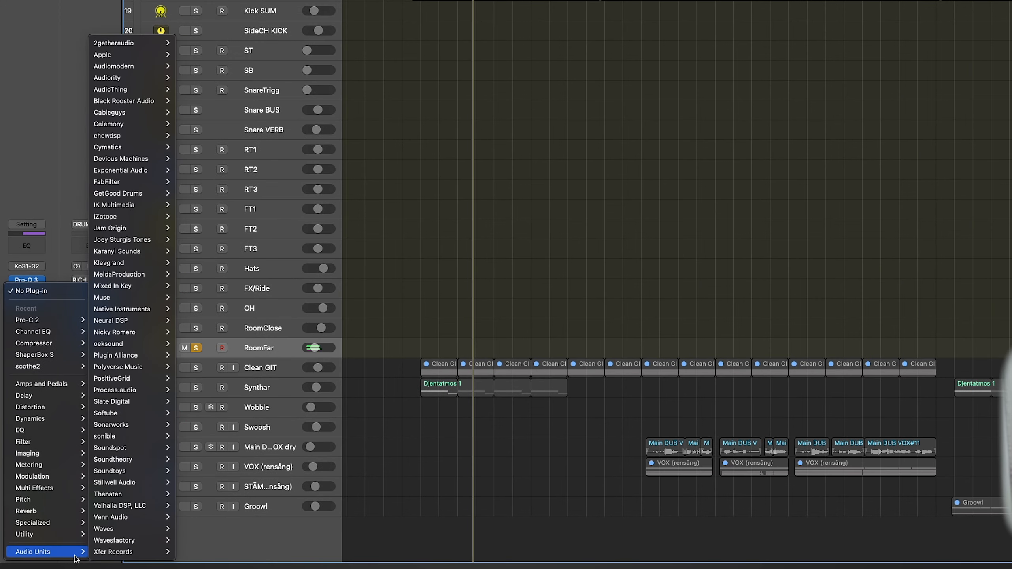
mouse_move(132, 182)
click(215, 184)
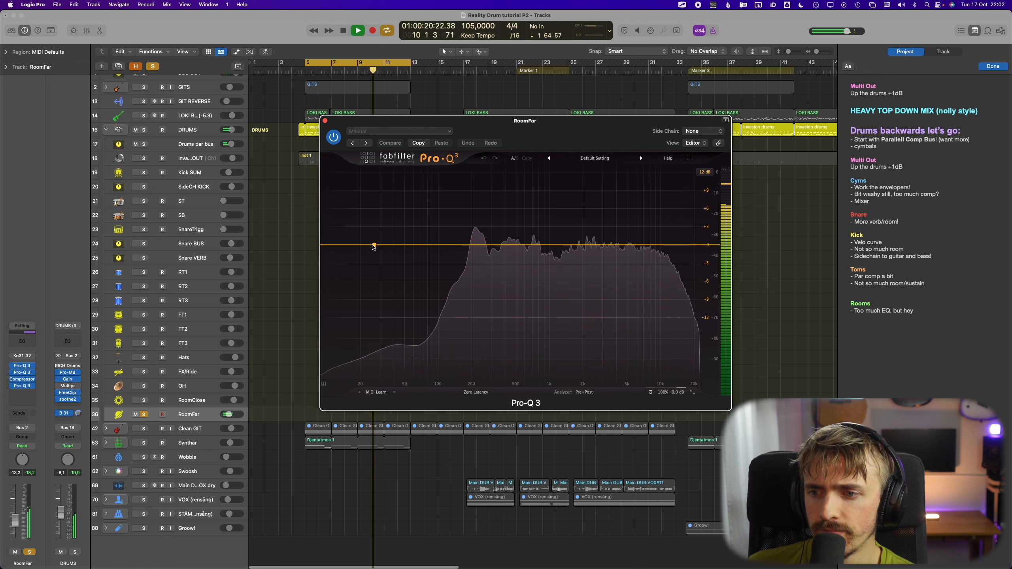
Add a low shelf cut and a bell cut of about 10.7 dB near 1.2 kHz on RoomFar, clearing all solos
click(348, 246)
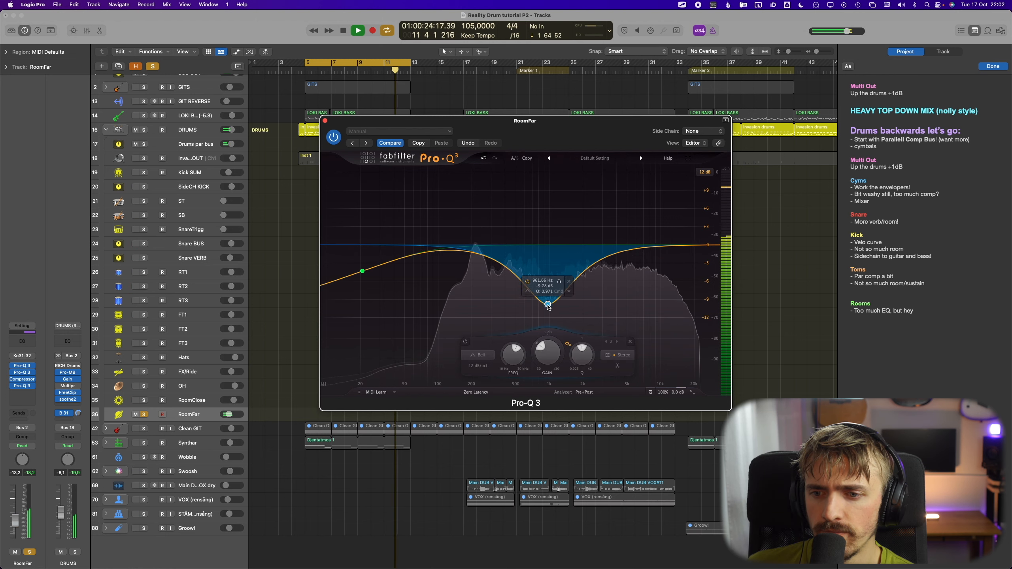
click(152, 66)
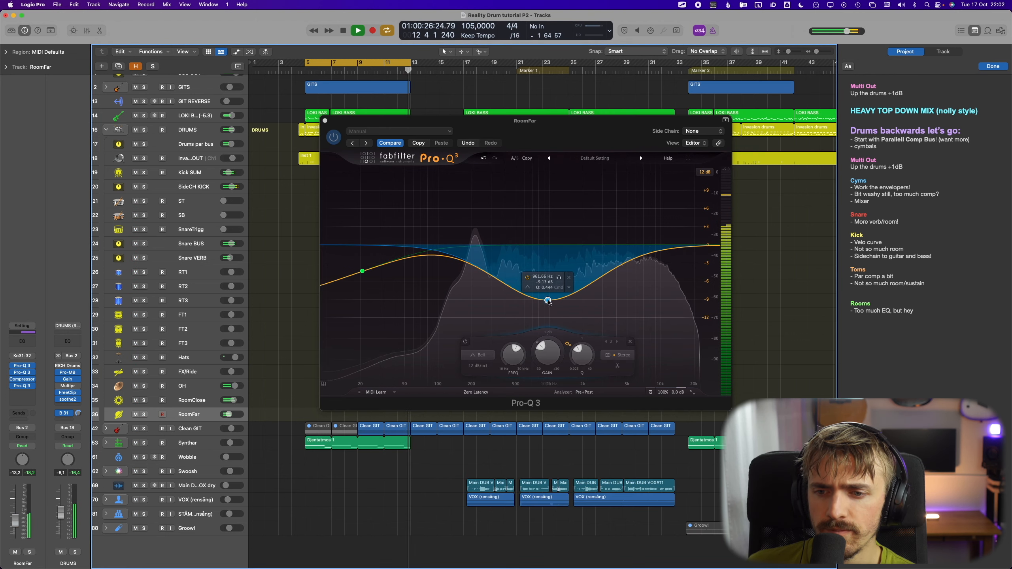
mouse_move(549, 302)
mouse_down()
mouse_move(564, 275)
mouse_move(562, 134)
mouse_move(556, 288)
mouse_up()
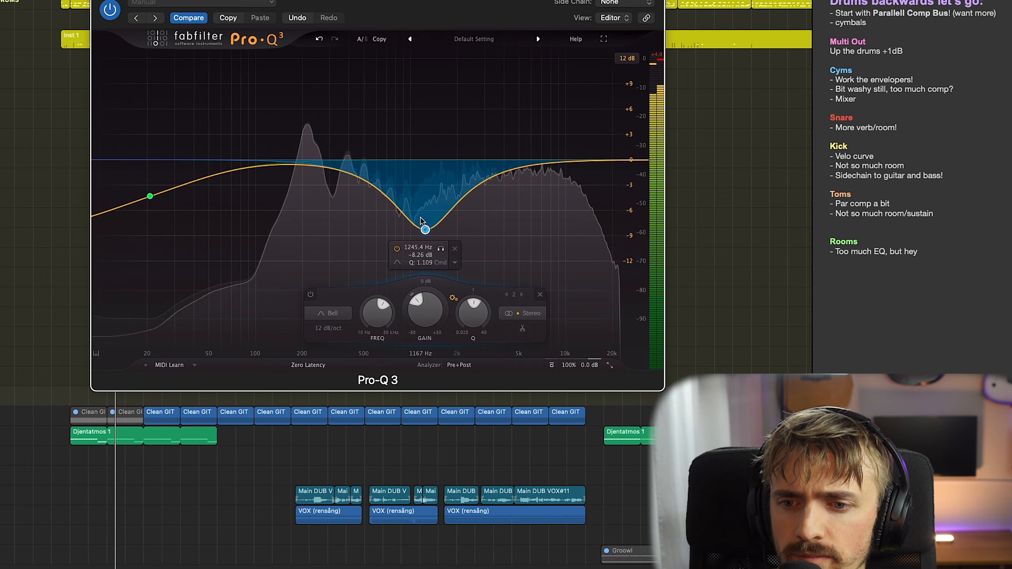
drag(421, 220, 420, 241)
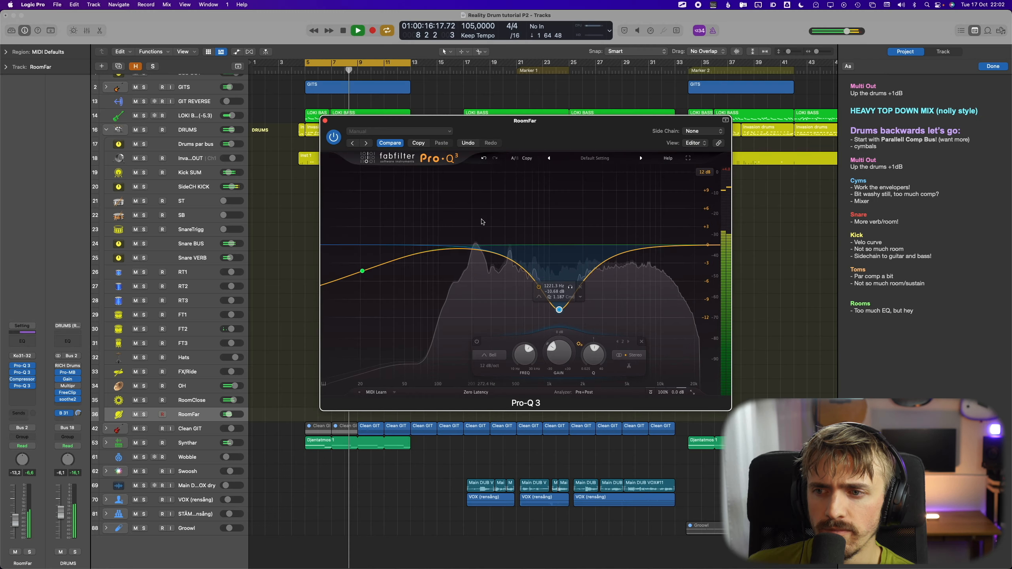
Compare the new RoomFar EQ bypassed and active, and refine it to about -6 dB near 1.1 kHz and +1 dB near 212 Hz
click(335, 136)
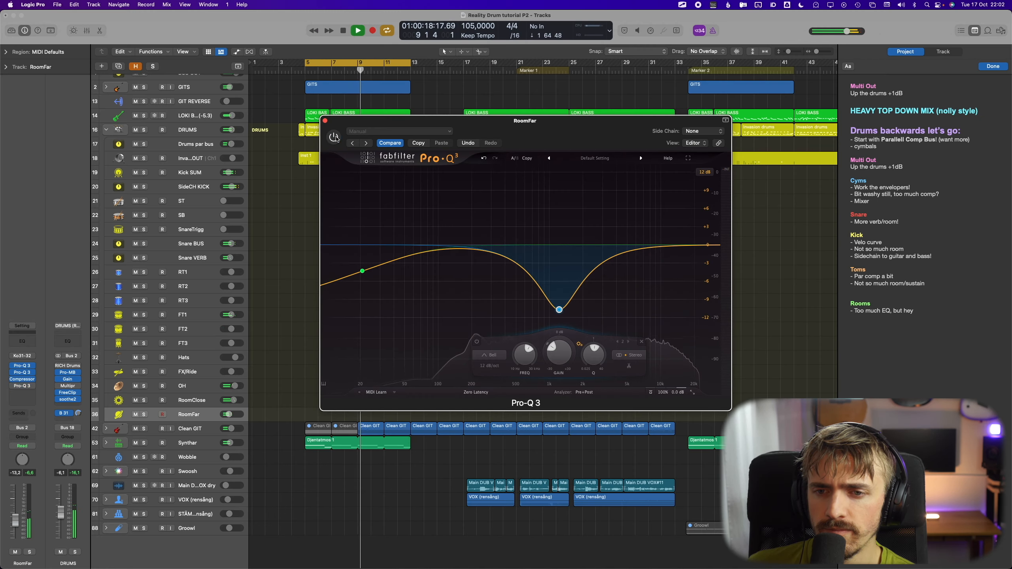
click(334, 137)
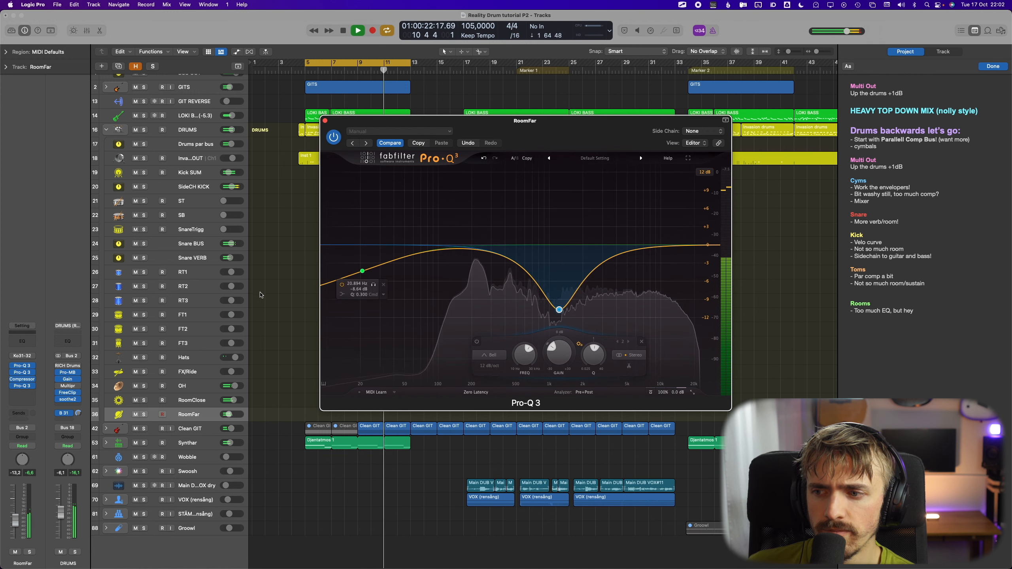
drag(559, 311, 554, 277)
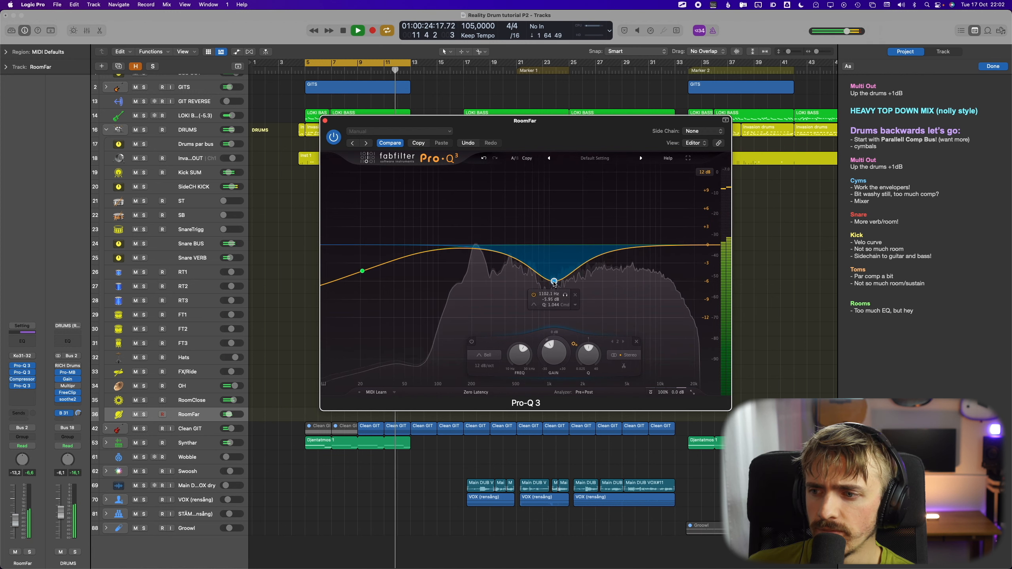
click(480, 255)
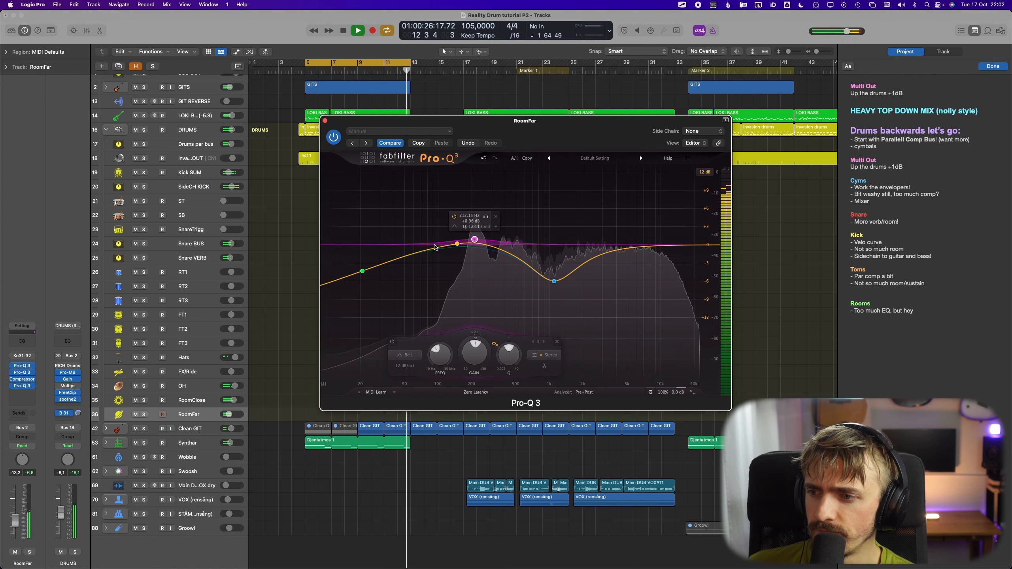
Set the Snare BUS level to -4.2 dB, play the full mix again and close RoomFar's Pro-Q 3
click(197, 243)
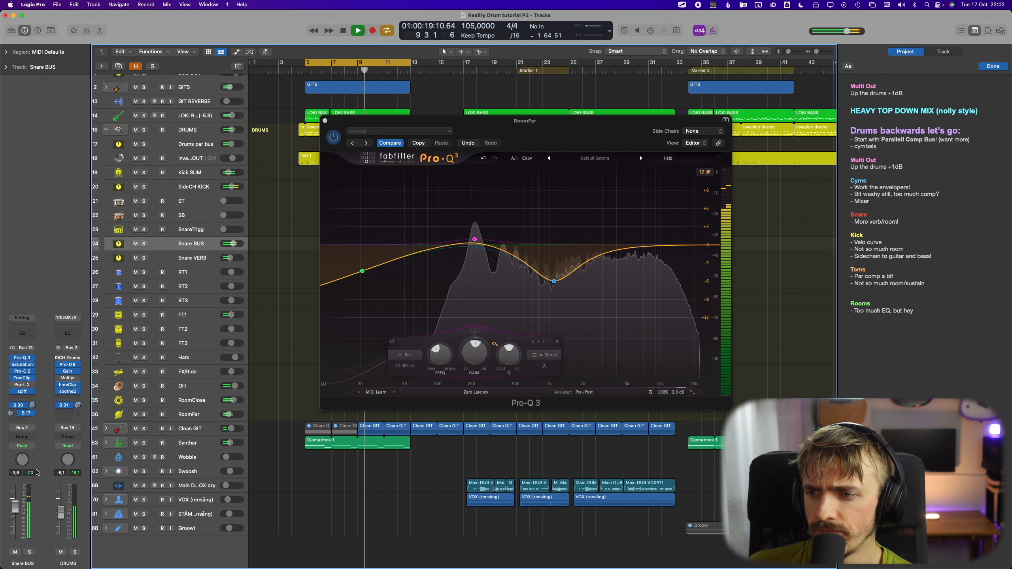
key(space)
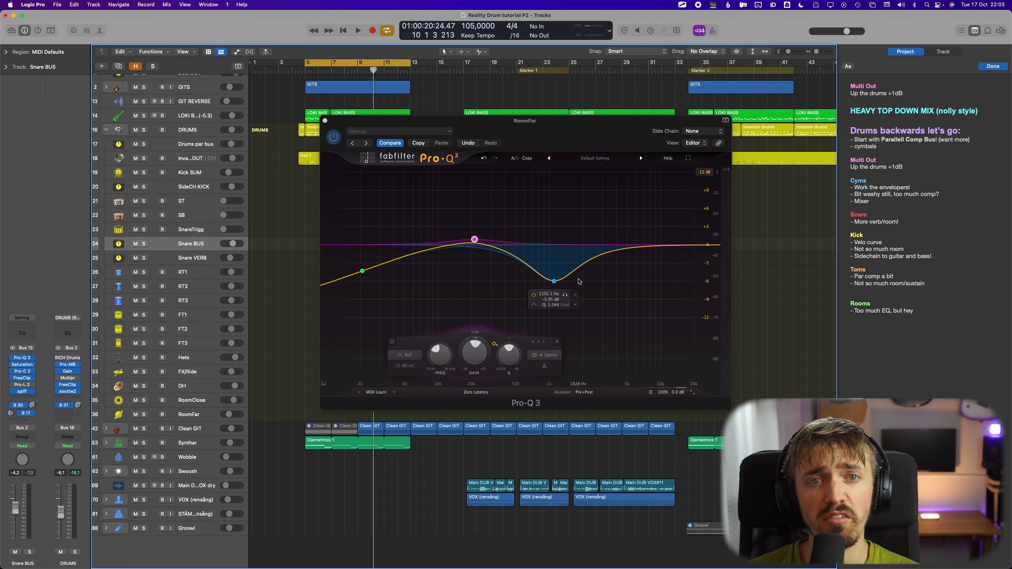
key(space)
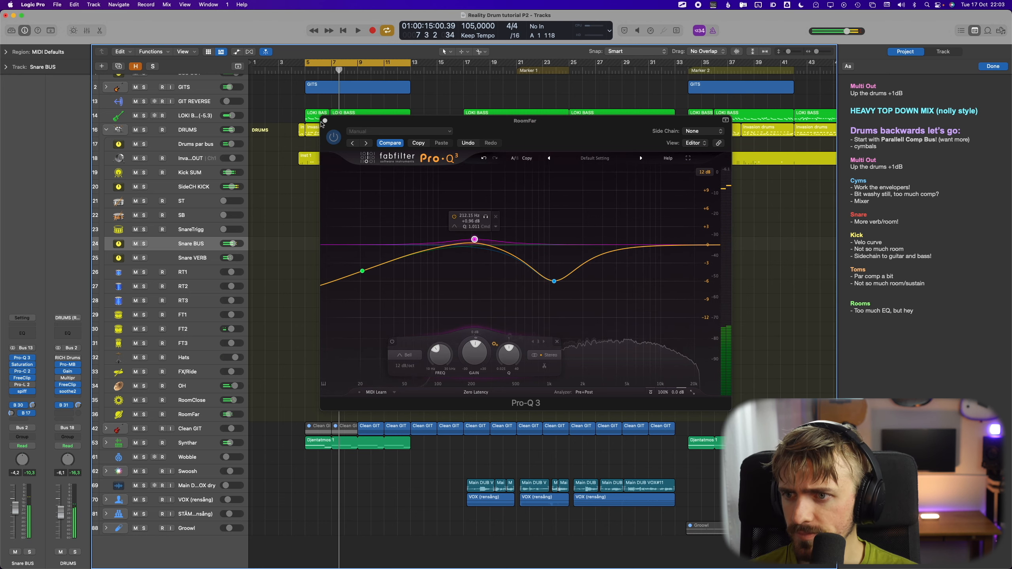
click(325, 121)
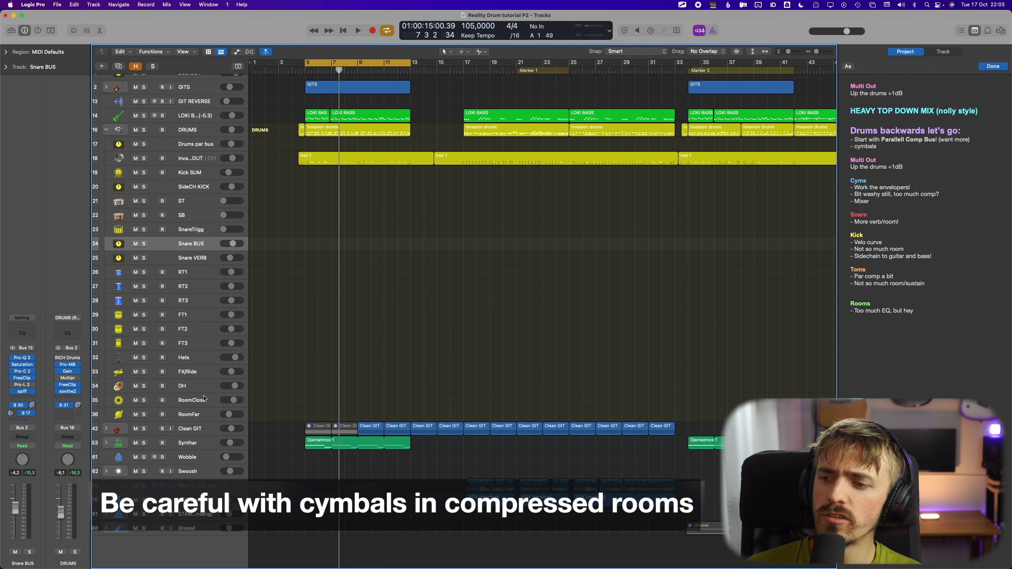
Solo the DRUMS stack during playback and open its Pro-MB multiband compressor
scroll(155, 342, up, 2)
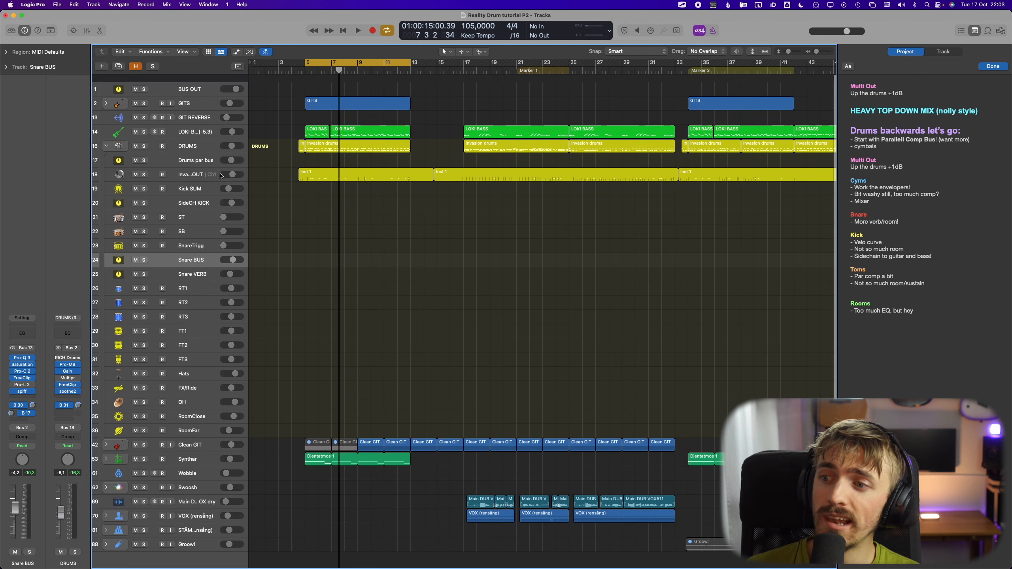
click(207, 139)
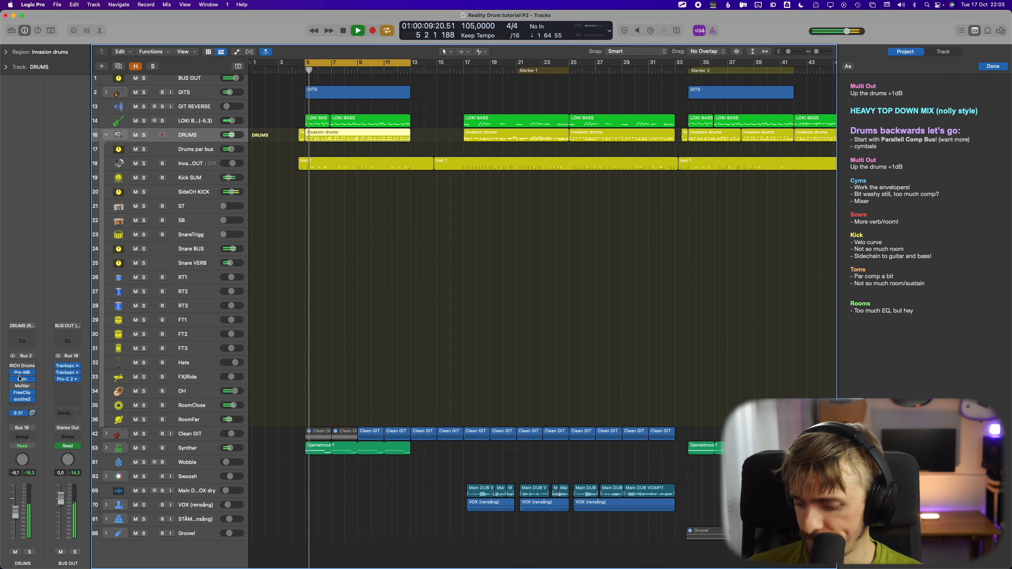
key(s)
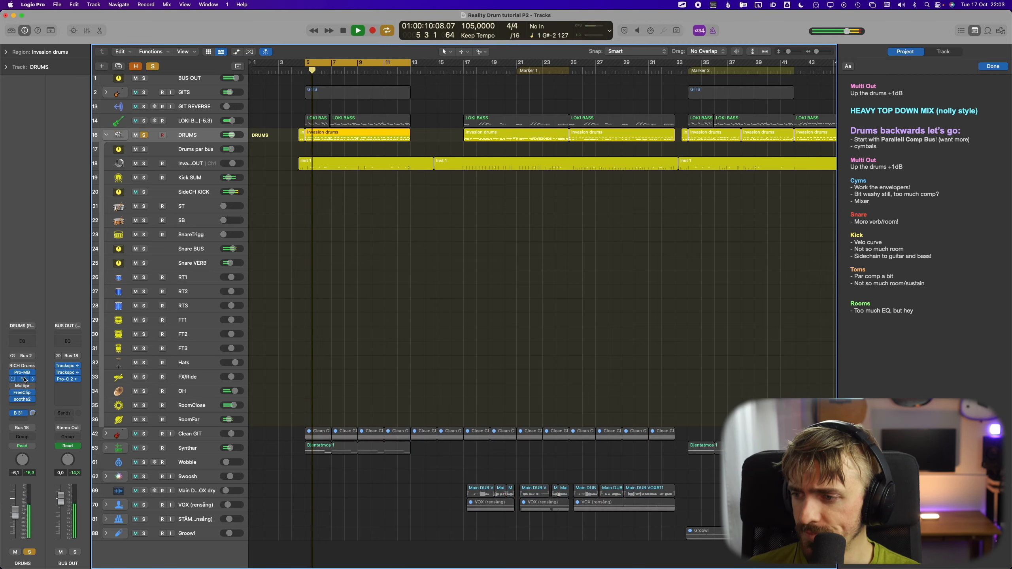
click(21, 373)
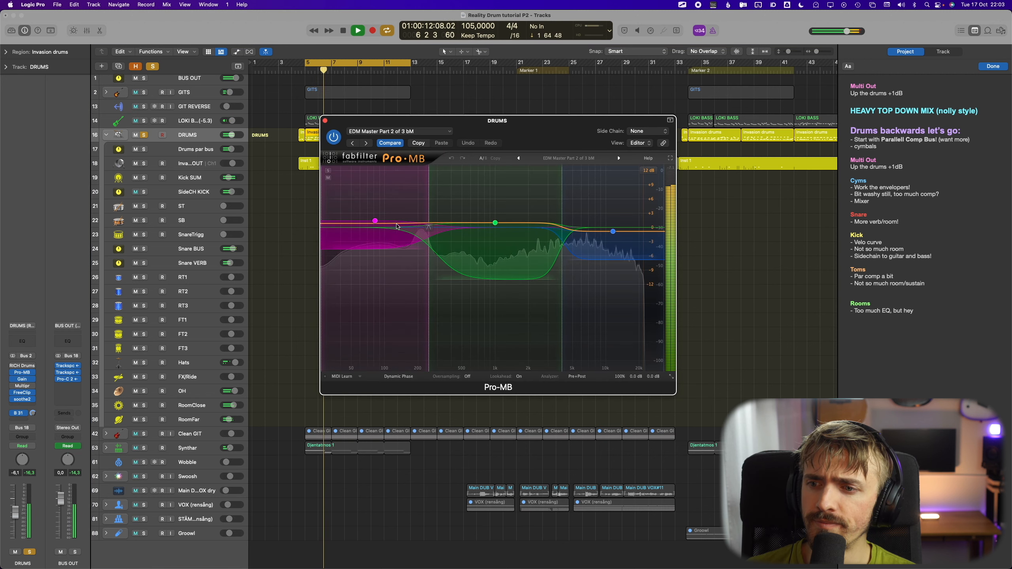
Audition Pro-MB's low band alone, show its settings and check the Mix Bus presets without loading another one
click(329, 170)
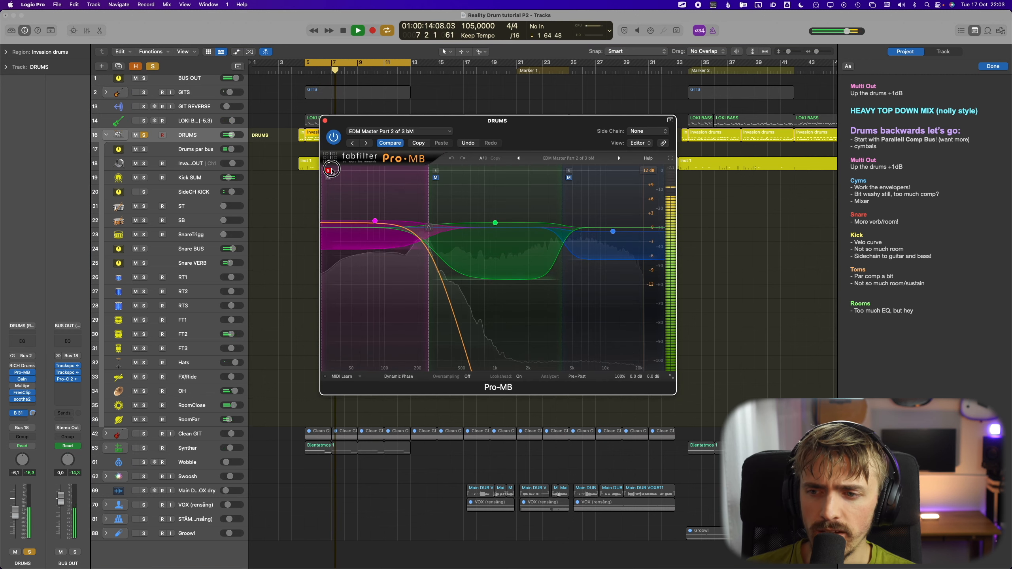
click(329, 171)
click(375, 221)
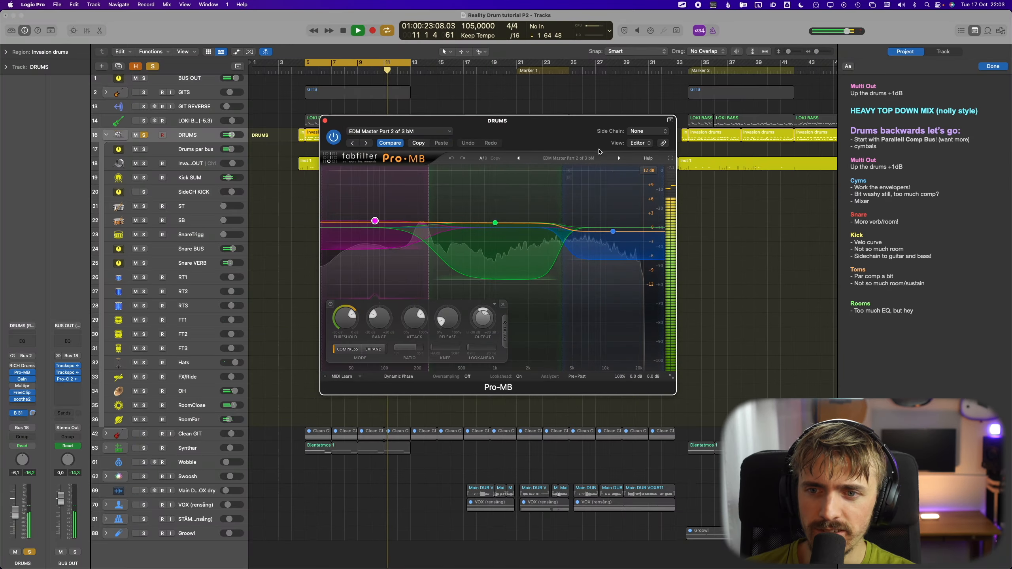
click(572, 159)
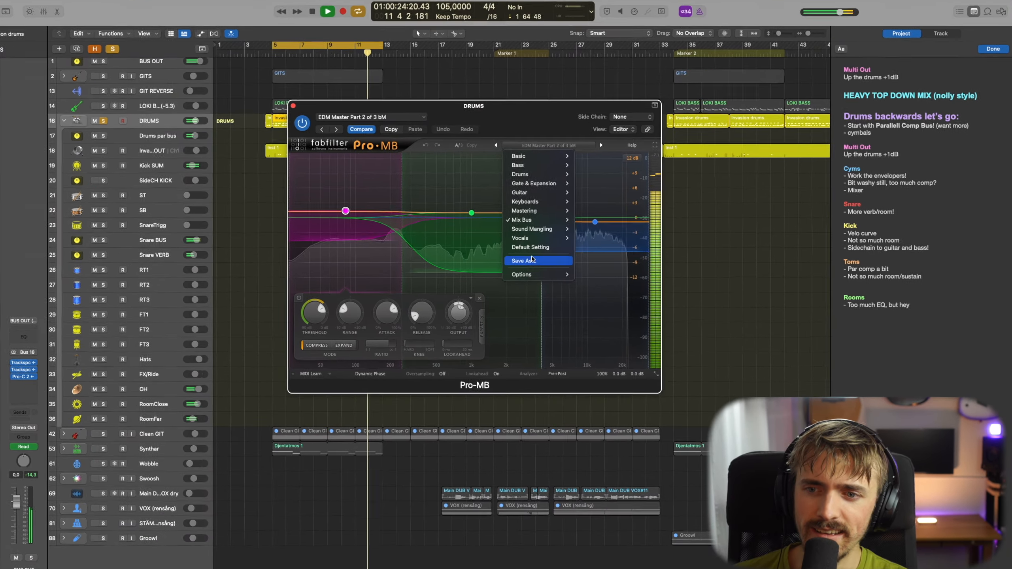
mouse_move(562, 229)
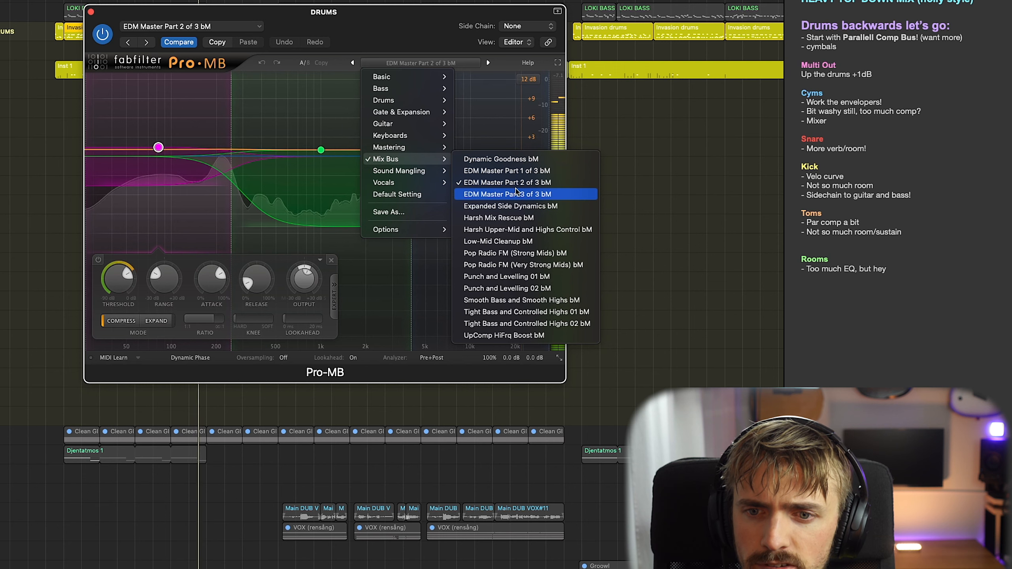
click(346, 21)
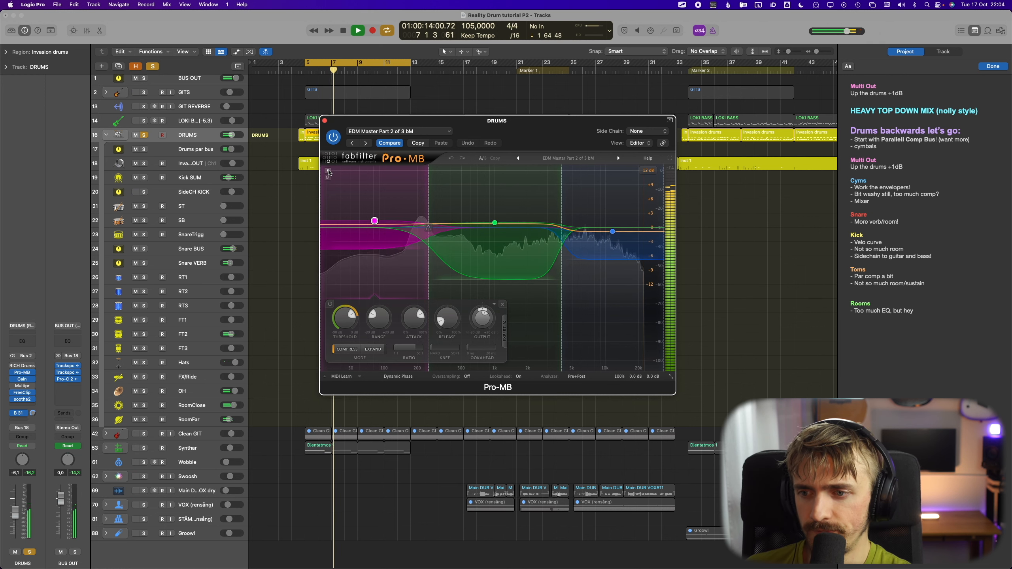
Audition Pro-MB's low band alone again, slightly lower its upper crossover and set its threshold to about -18.6 dB
click(328, 172)
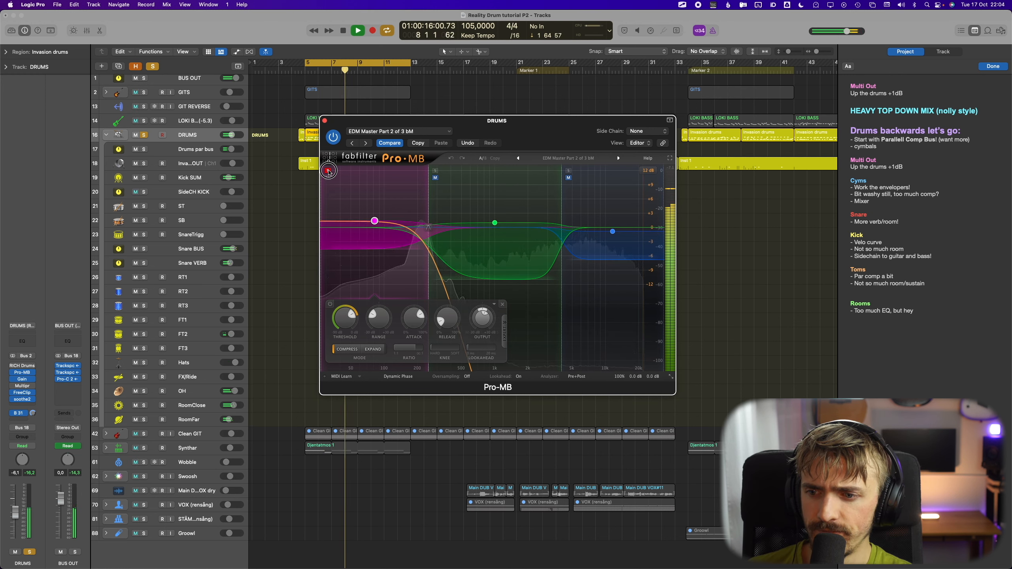
click(328, 171)
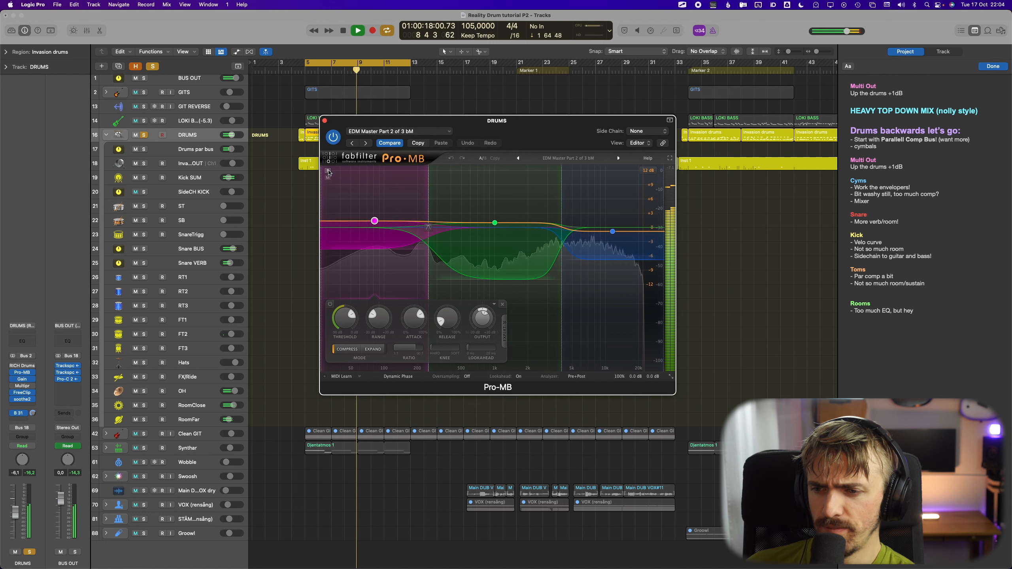
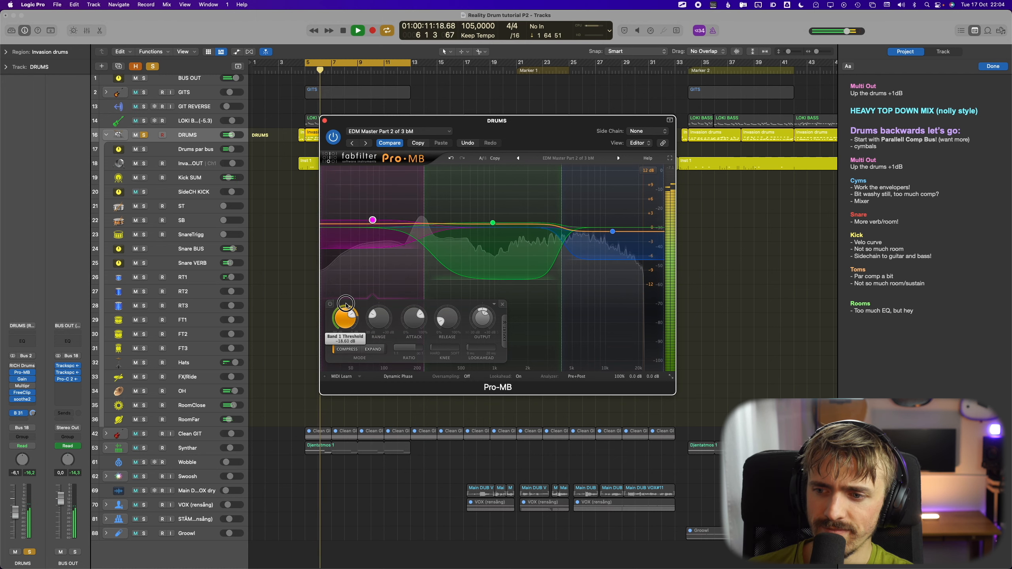
Audition Pro-MB's mid band alone, and compare the drums with that band bypassed and active
click(492, 223)
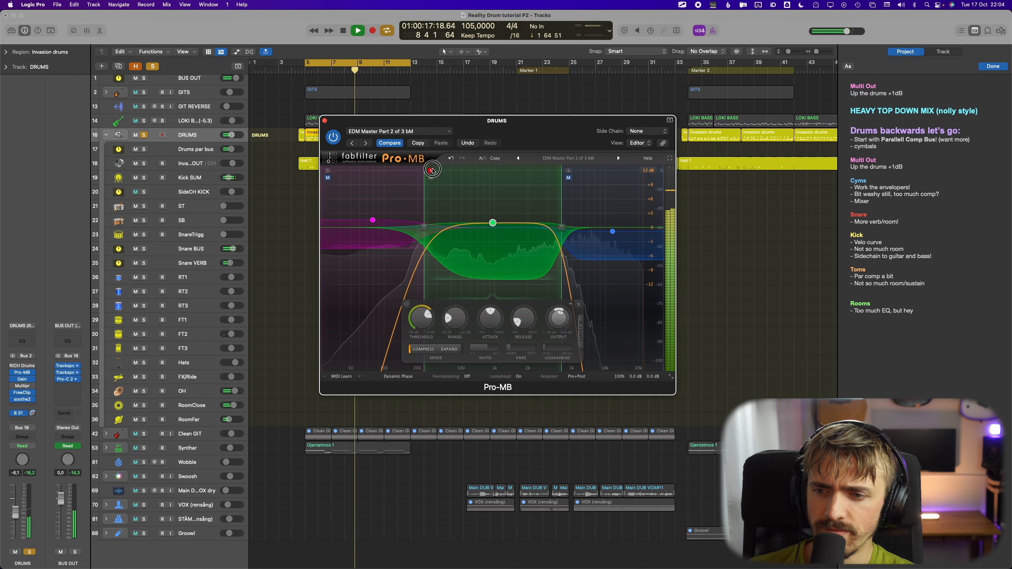
click(432, 170)
click(407, 305)
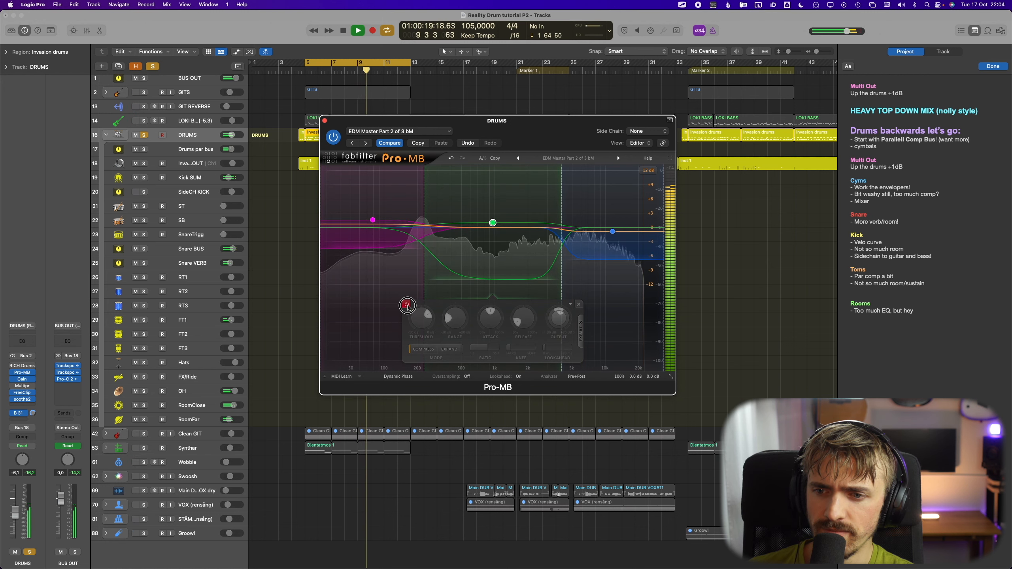
click(406, 305)
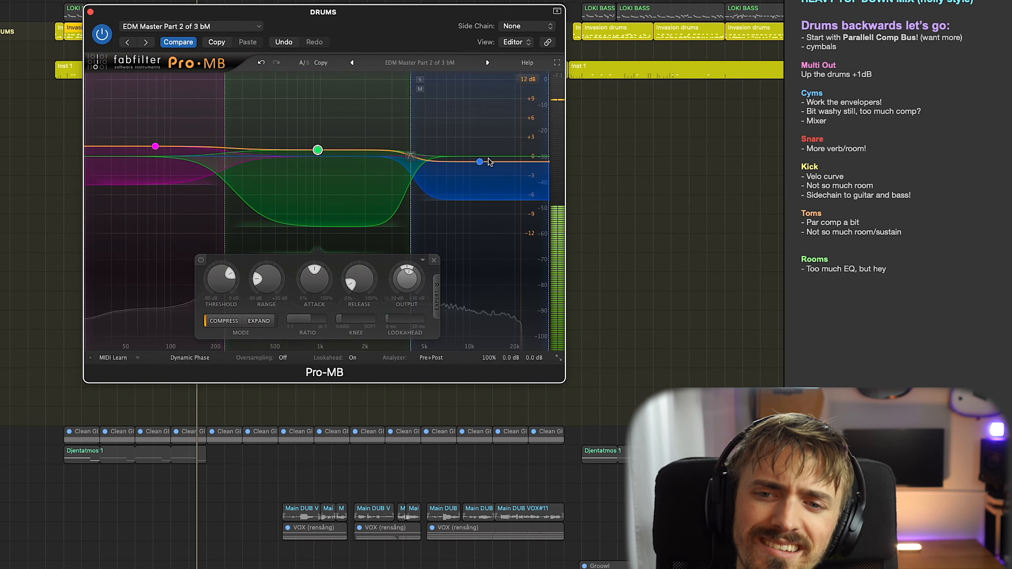
Stop playback with Pro-MB's high band in view and open the Gain plugin on DRUMS
mouse_move(615, 233)
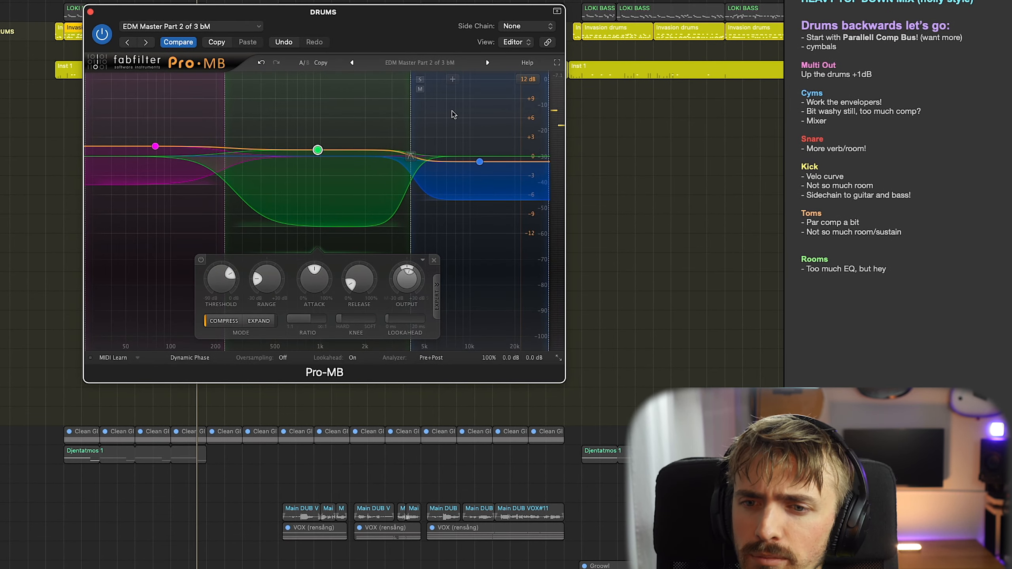
key(space)
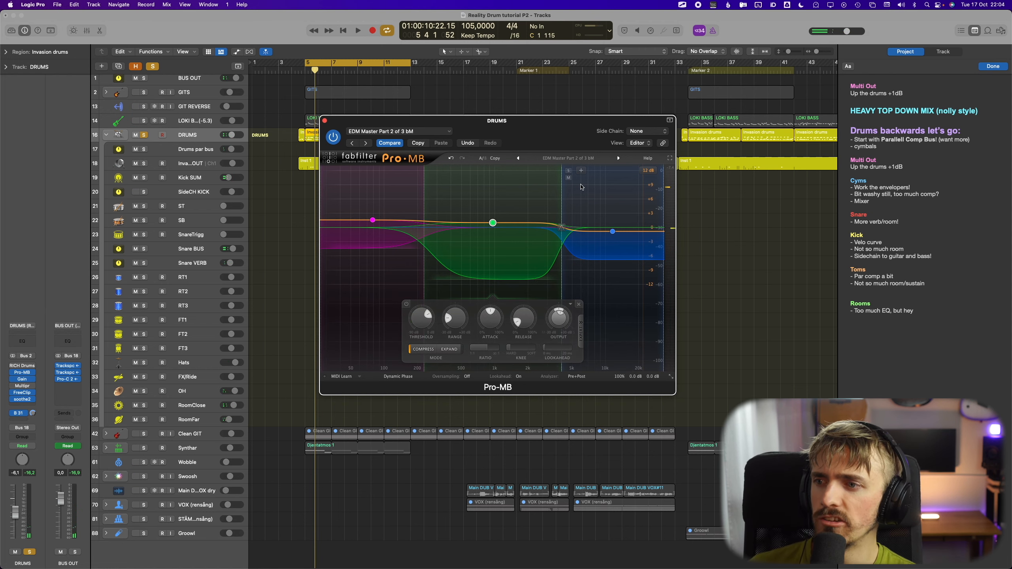
click(22, 378)
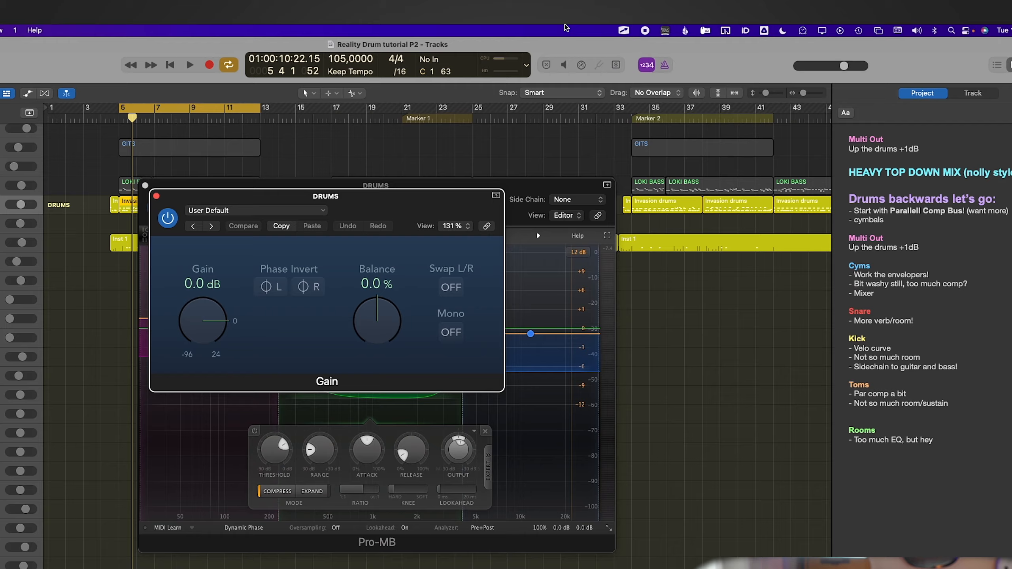
Open FreeClip on DRUMS, play the soloed drums and set the soft clip type to Quintic
key(ctrl+Tab)
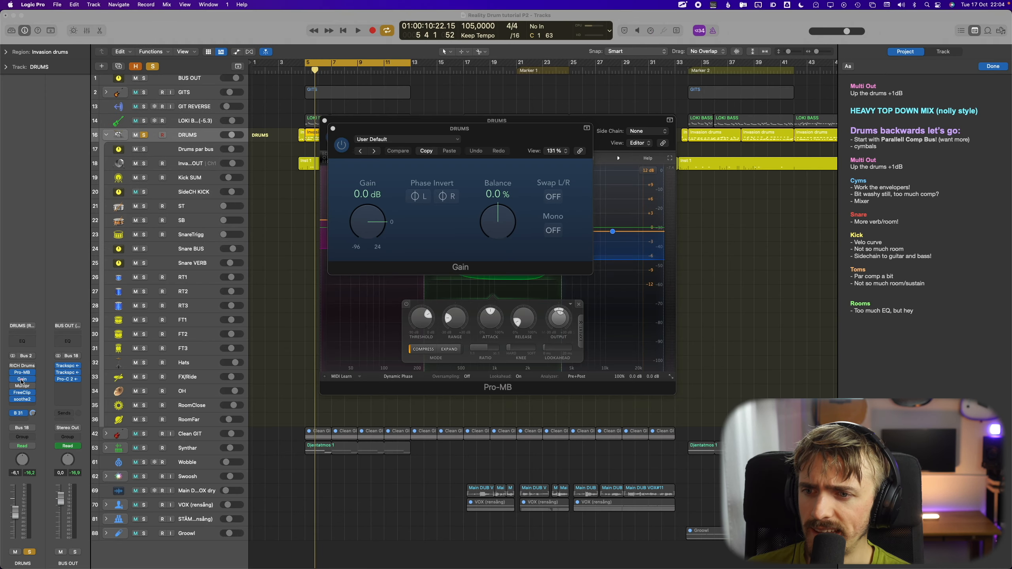
click(22, 380)
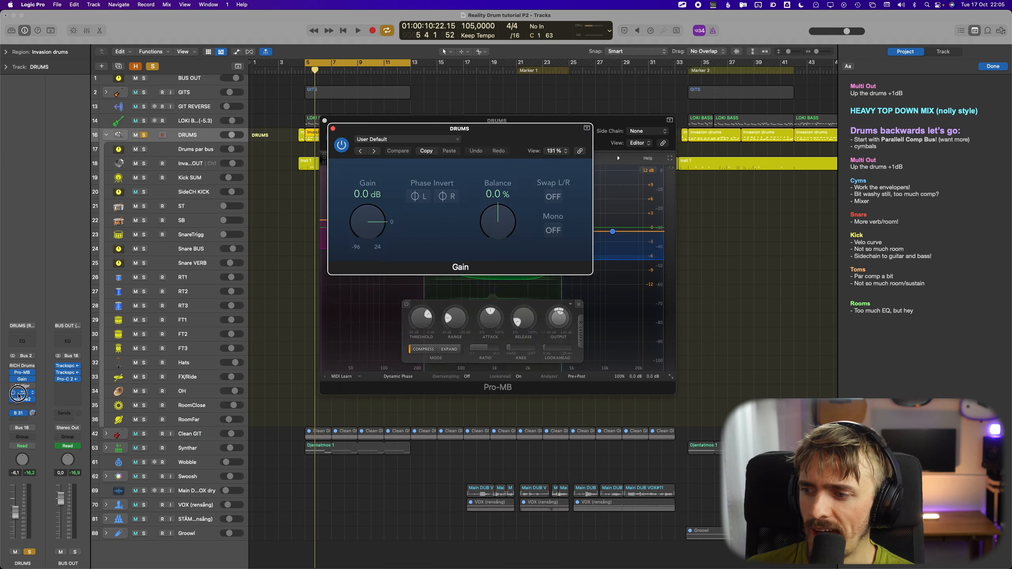
click(148, 394)
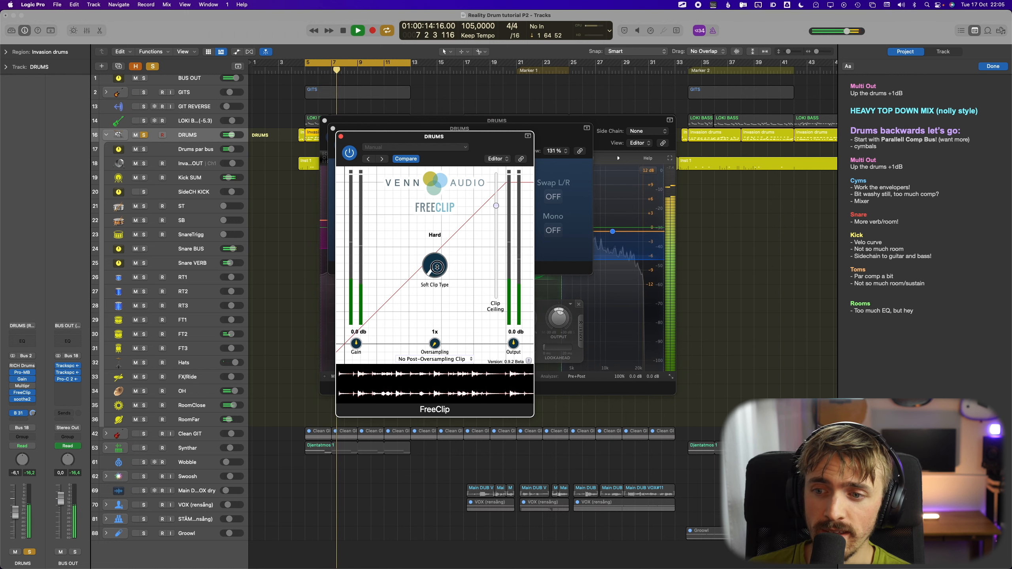
drag(437, 278, 437, 254)
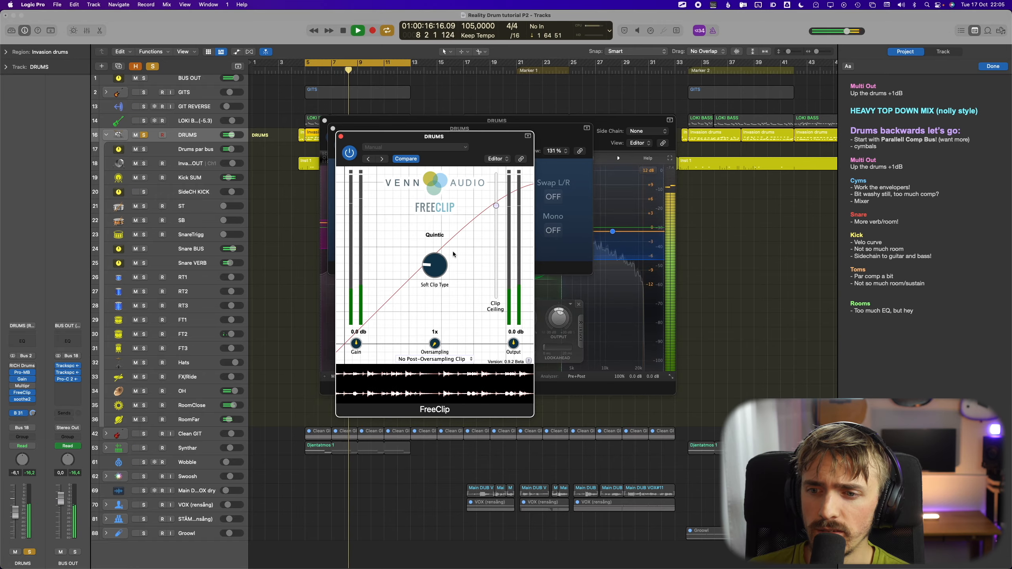
Lower FreeClip's clip ceiling to about -16 dB and compare the soloed drums with the plugin bypassed and active
drag(496, 205, 496, 220)
drag(332, 154, 323, 153)
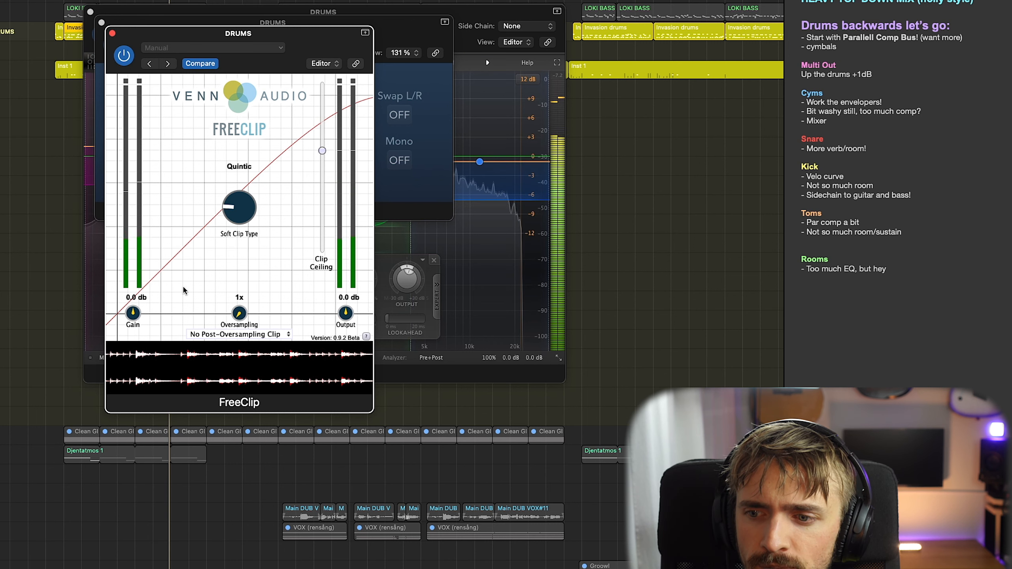
drag(133, 313, 131, 317)
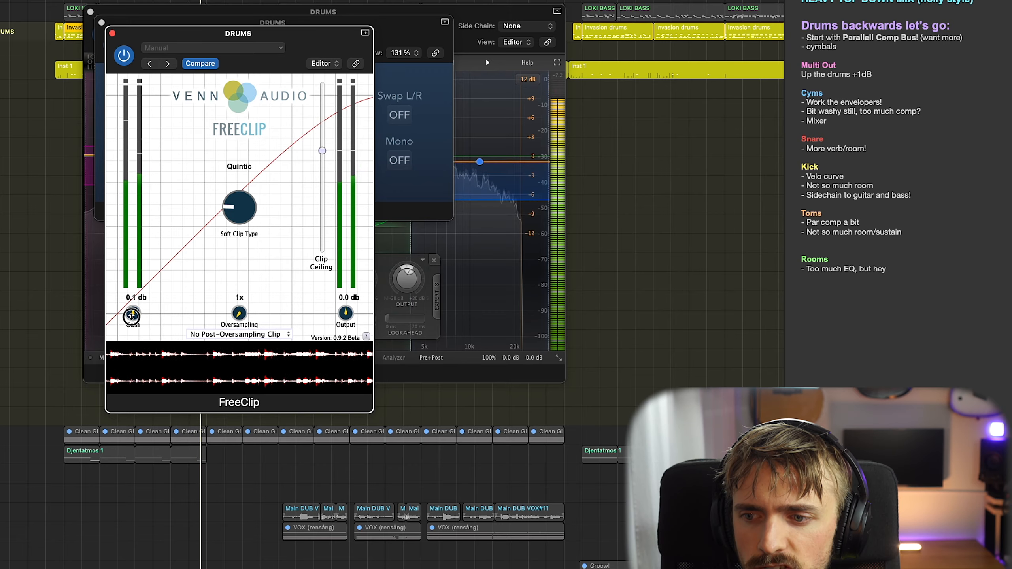
drag(322, 150, 322, 153)
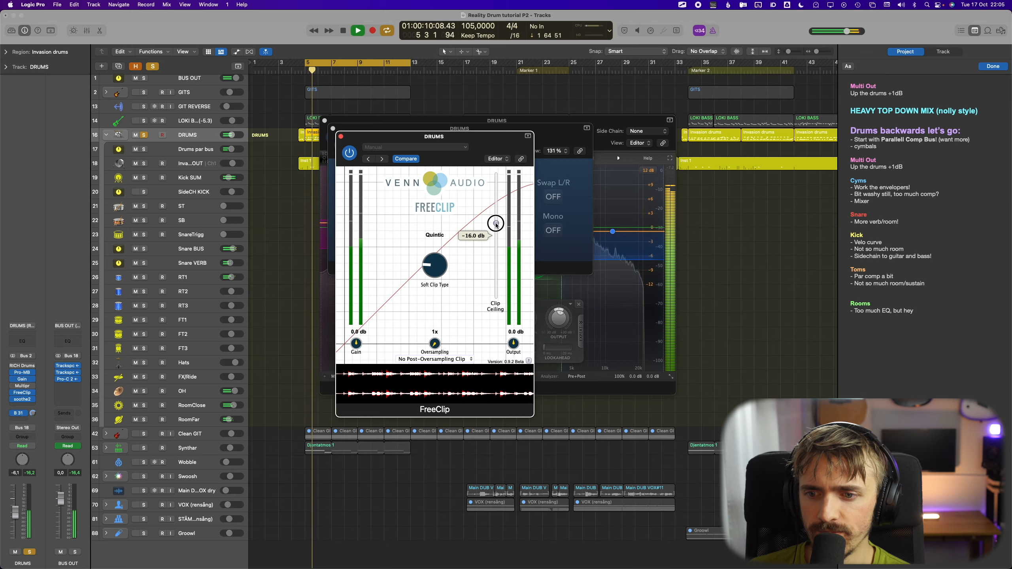
click(350, 154)
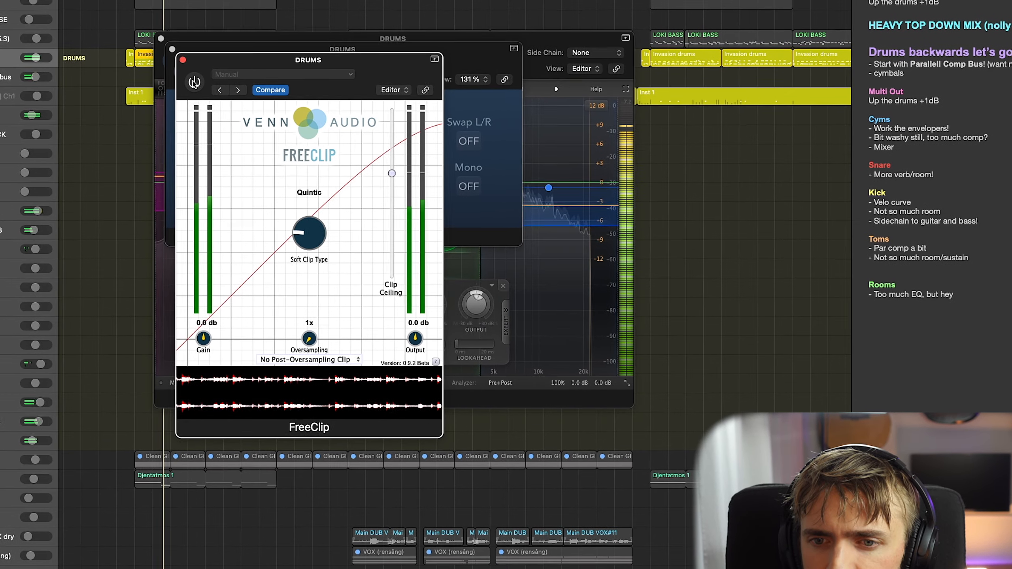
click(194, 82)
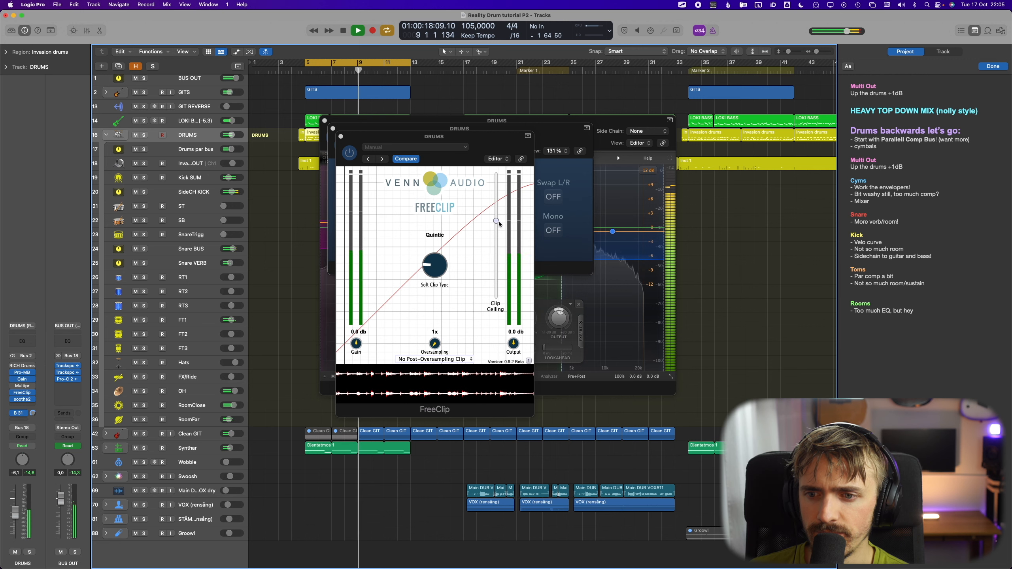
Set FreeClip's clip ceiling to about -14 dB in the full mix, comparing the sound with the plugin bypassed and active
drag(496, 221, 497, 219)
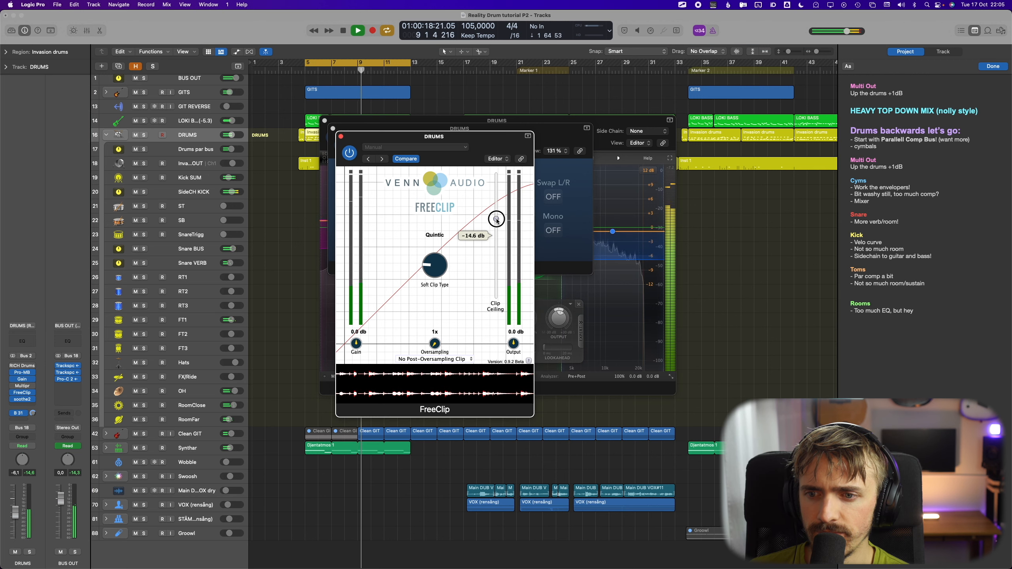
click(350, 156)
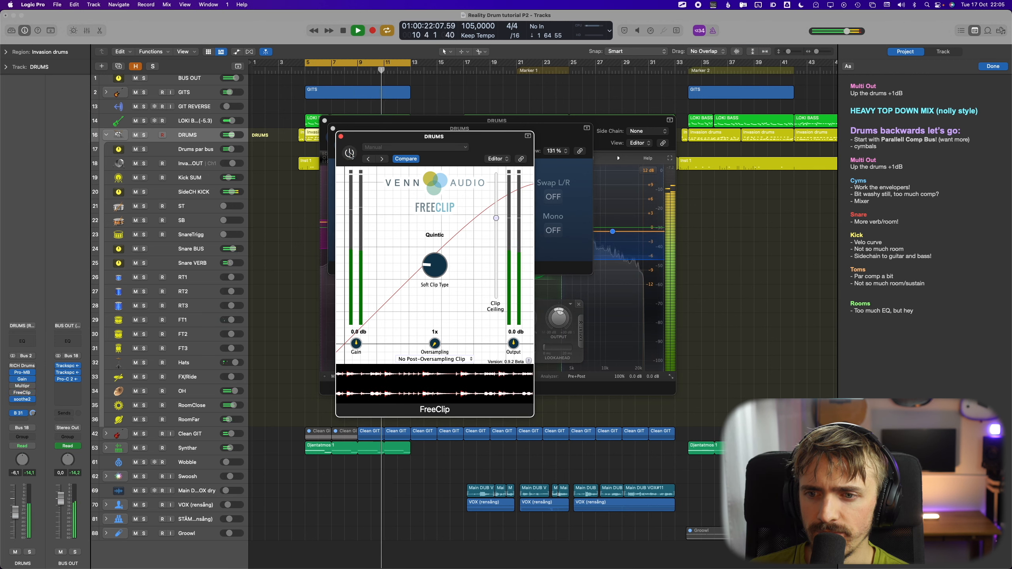
click(350, 154)
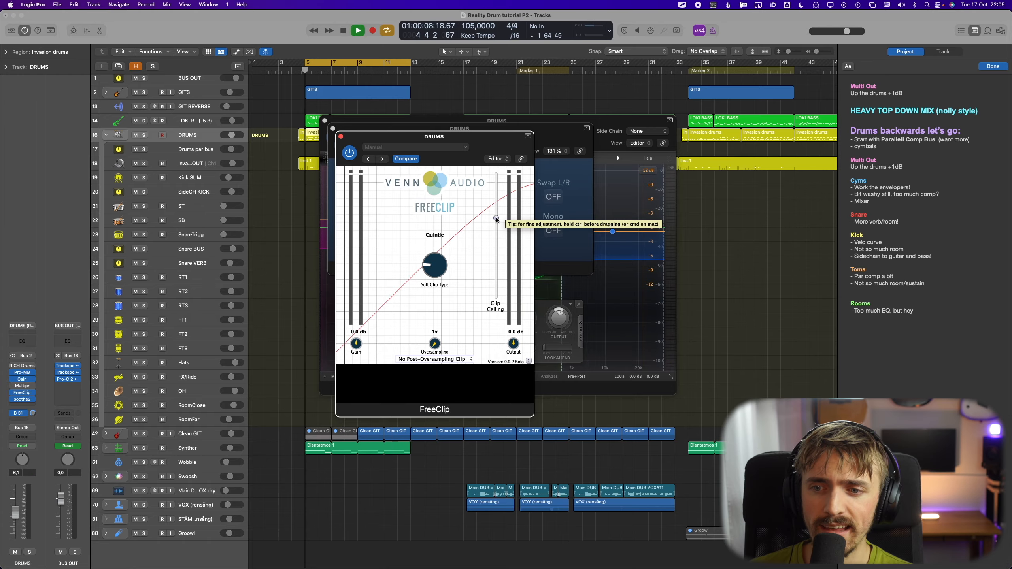
key(space)
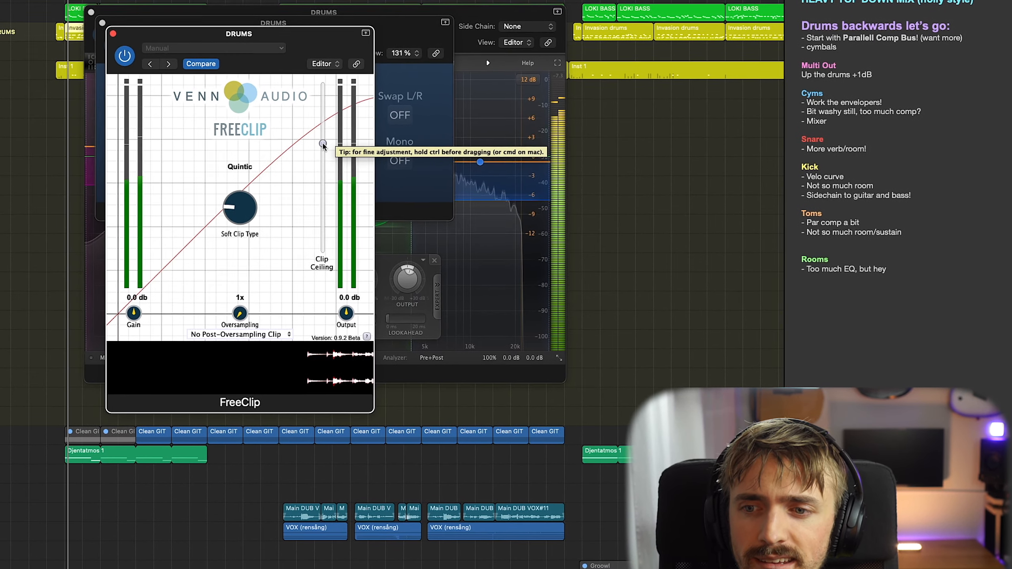
key(space)
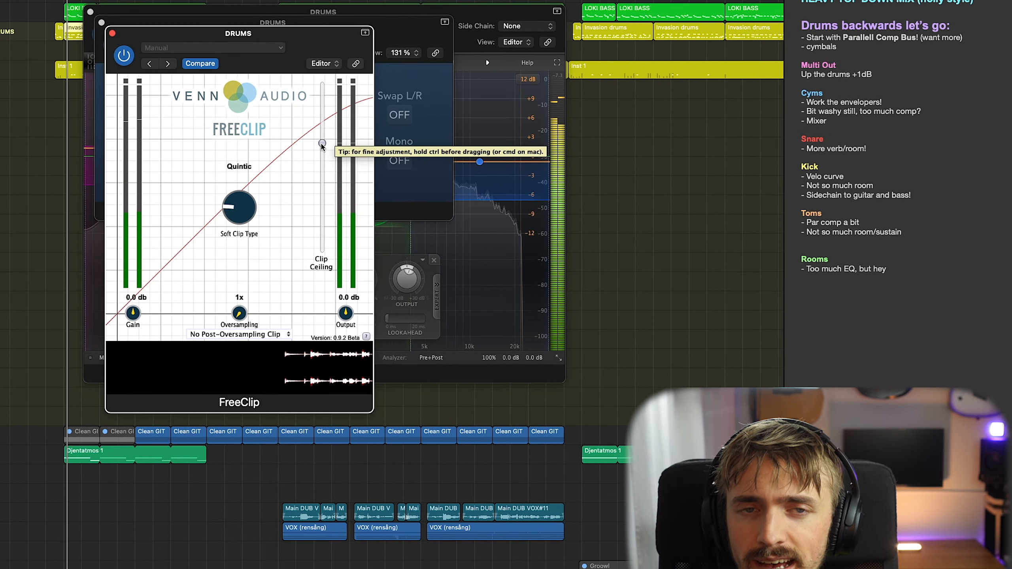
key(space)
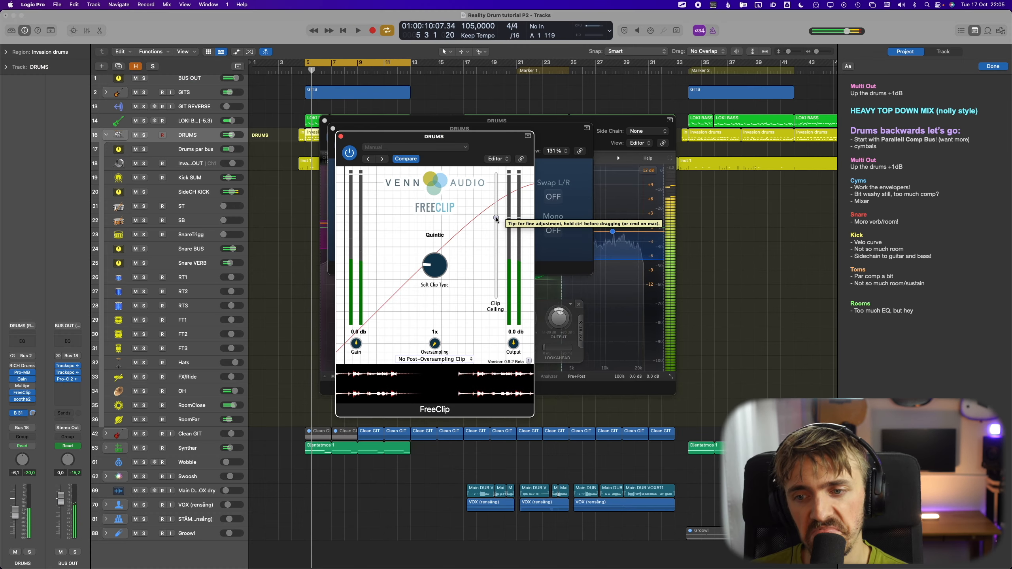
key(space)
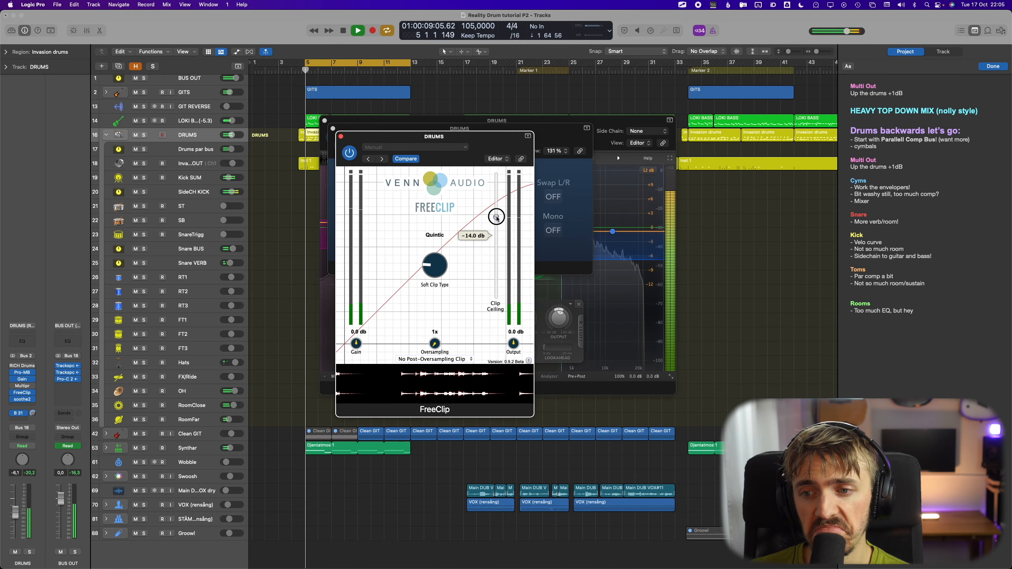
click(495, 217)
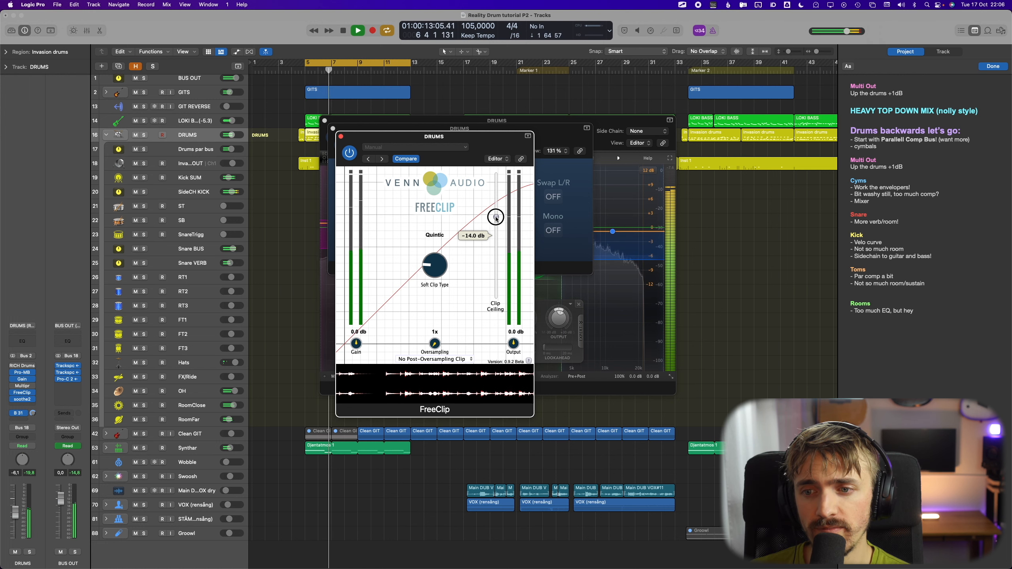
key(space)
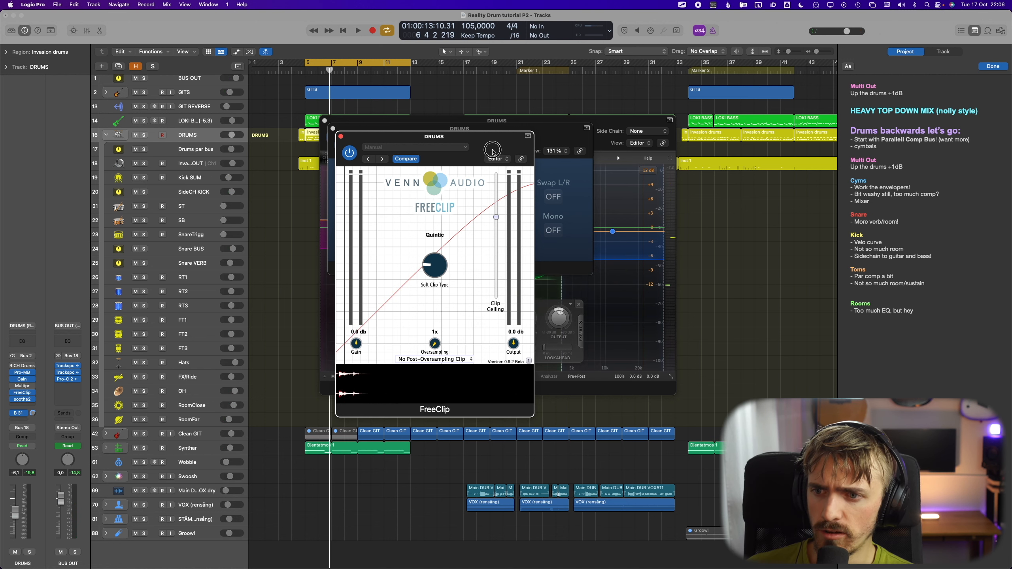
Open Pro-L 2 on the master channel beside FreeClip and play the full mix to examine the limiting
drag(483, 143, 375, 132)
click(199, 80)
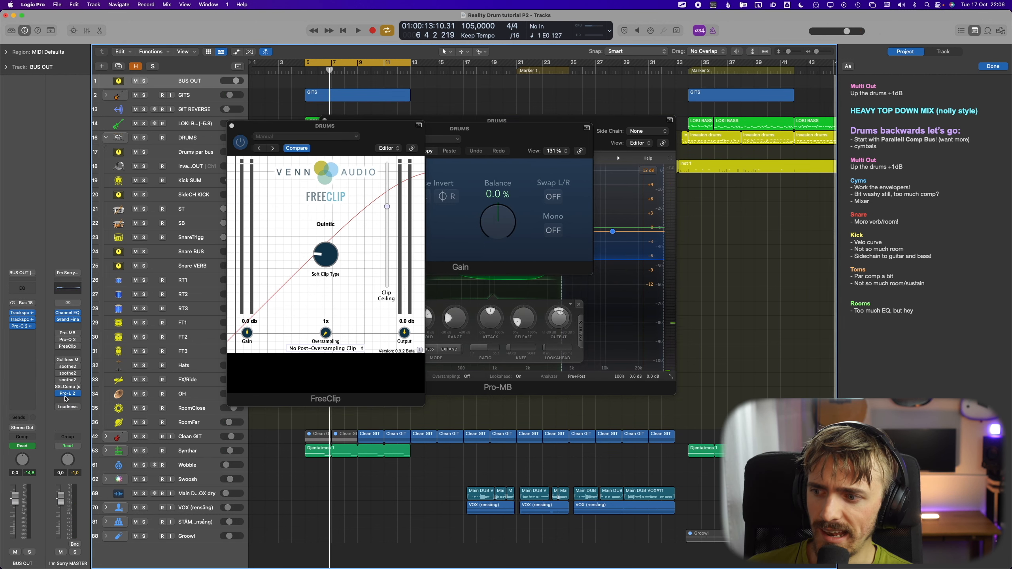
click(68, 394)
drag(606, 263, 683, 181)
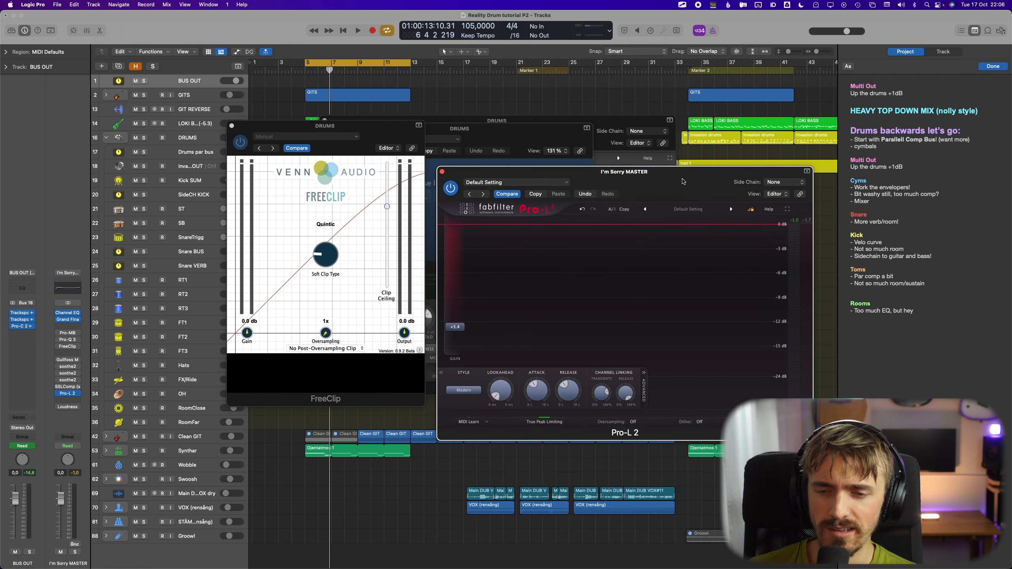
key(space)
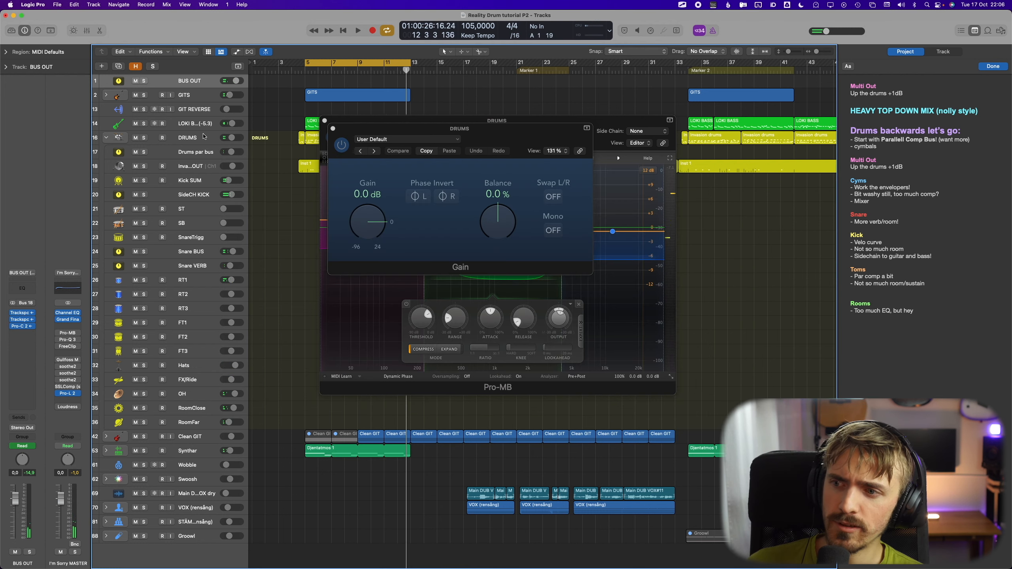
Open soothe2 on DRUMS and compare the soloed drums with its processing bypassed and active
click(204, 136)
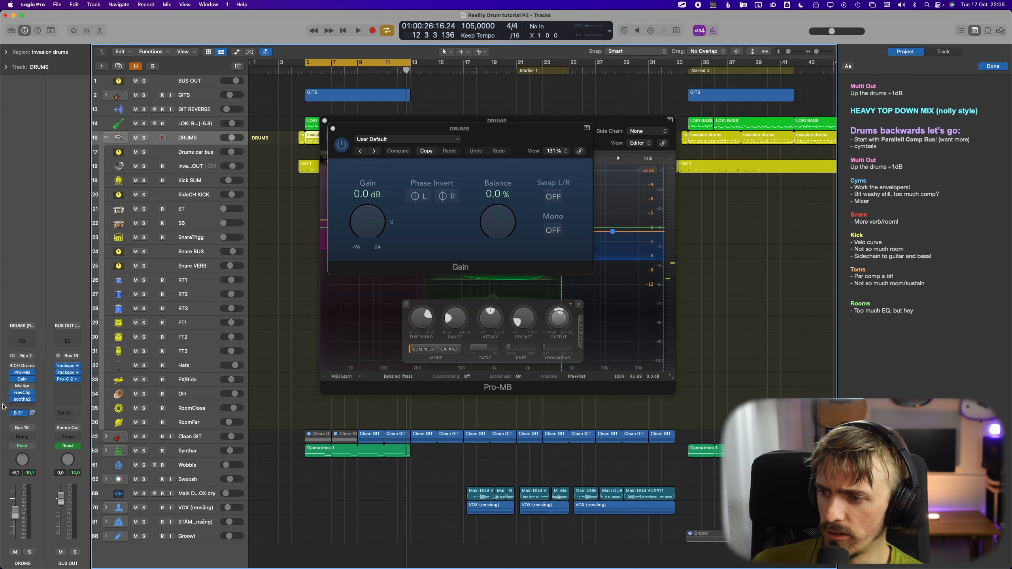
click(20, 399)
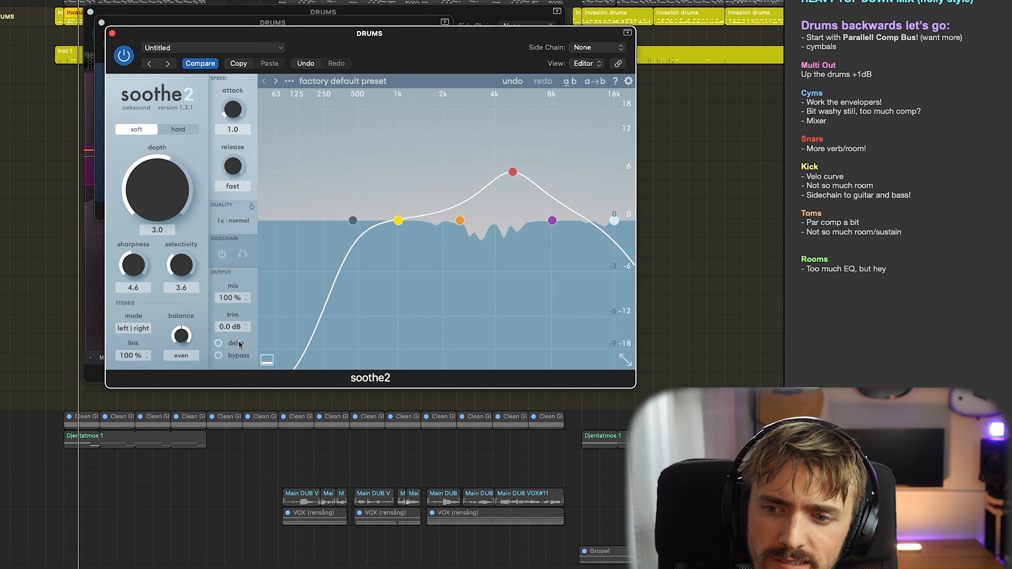
click(336, 354)
click(239, 344)
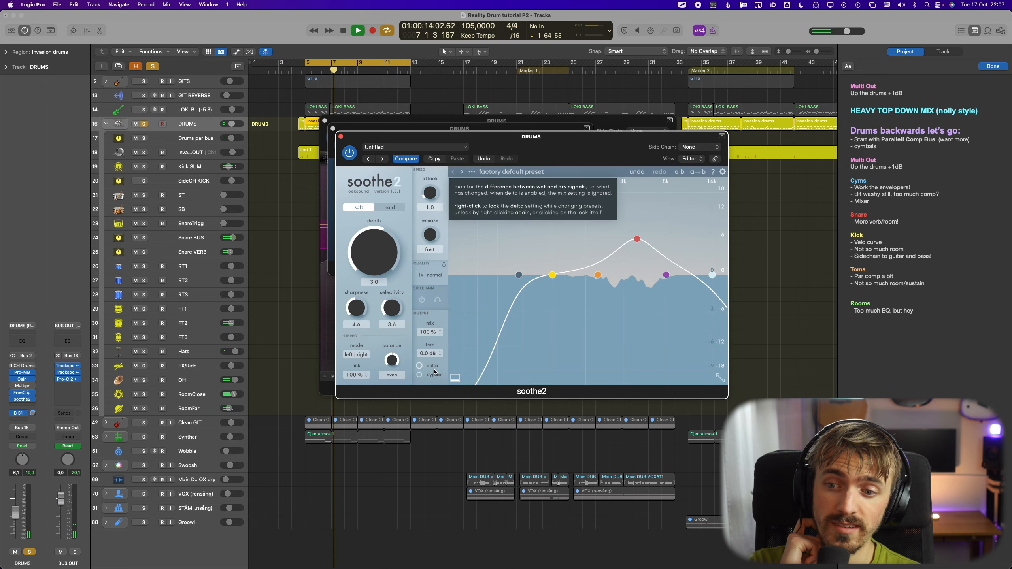
click(240, 359)
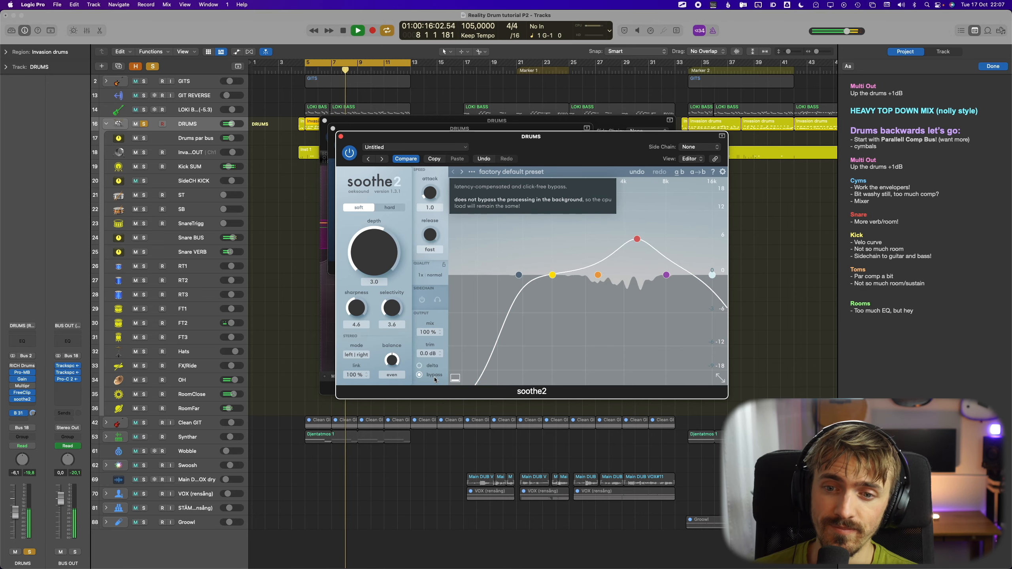
click(434, 379)
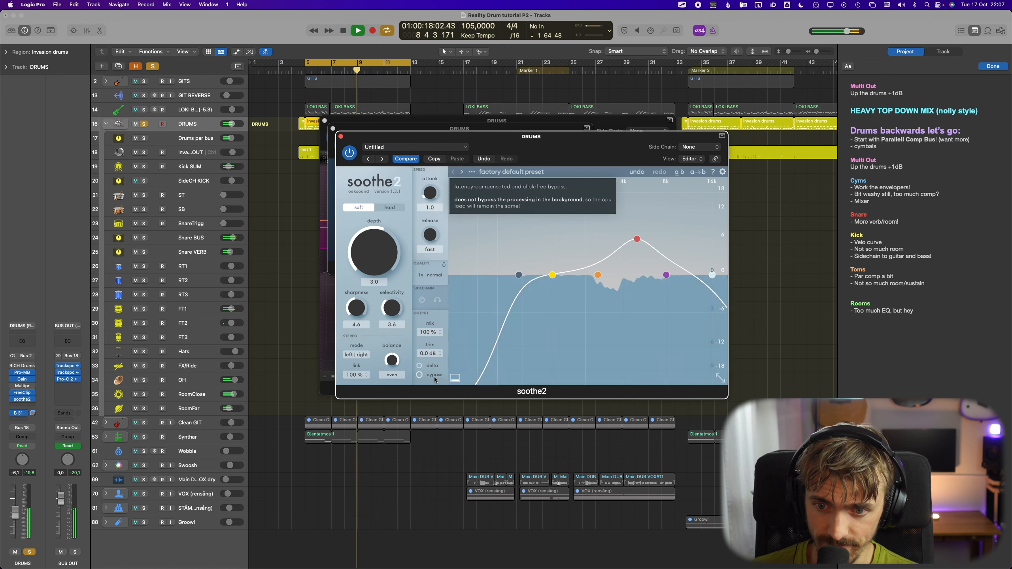
Audition soothe2's delta signal with the depth raised to about 8.2, compare with bypass, and return the depth to 3.0
click(433, 367)
drag(374, 255, 375, 236)
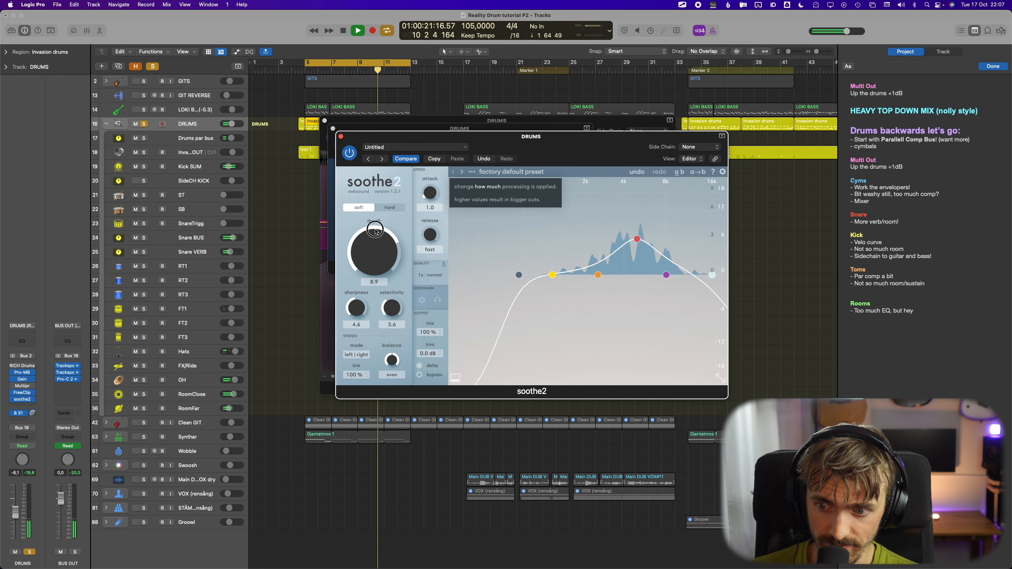
click(433, 366)
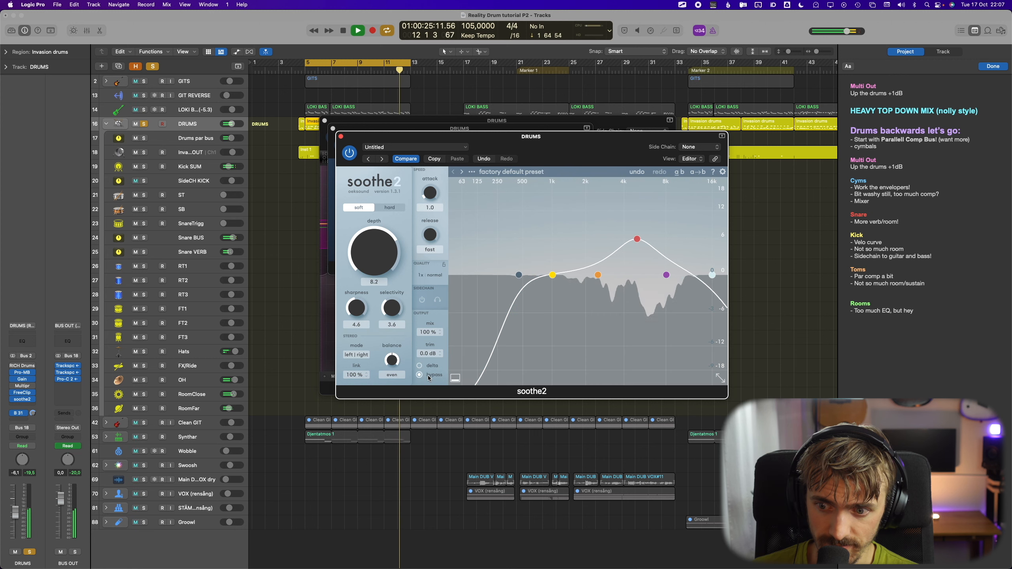
drag(382, 259, 378, 273)
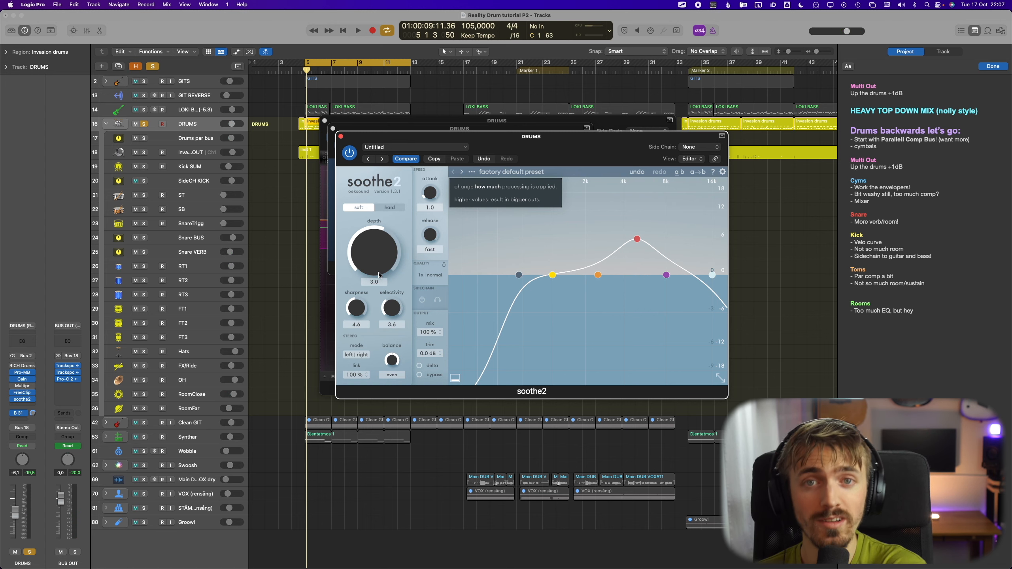
Hide the plugin windows and audition Kick SUM soloed, comparing its Pro-Q 3, Pro-C 2 and spiff inserts bypassed and active
key(v)
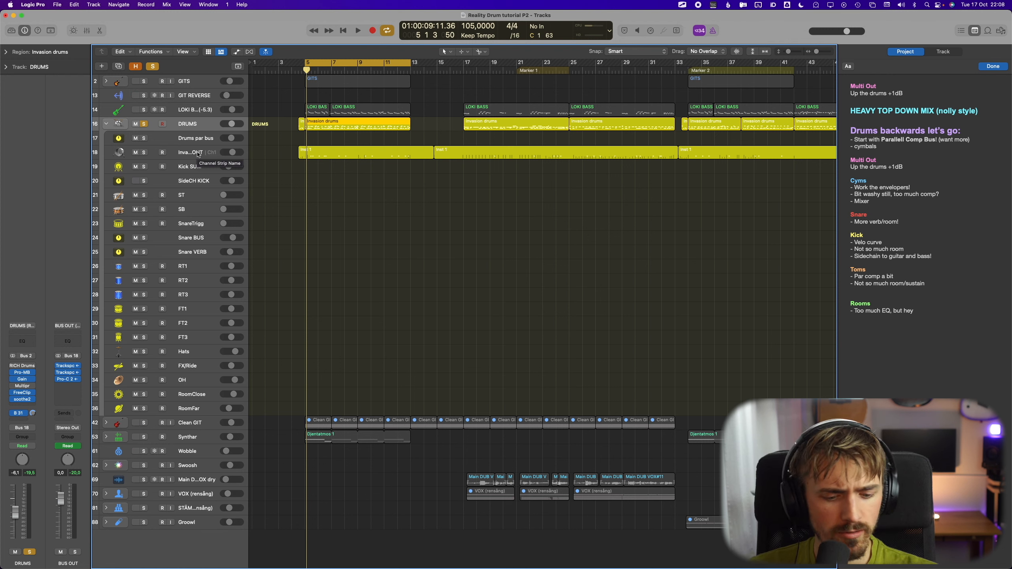
click(196, 159)
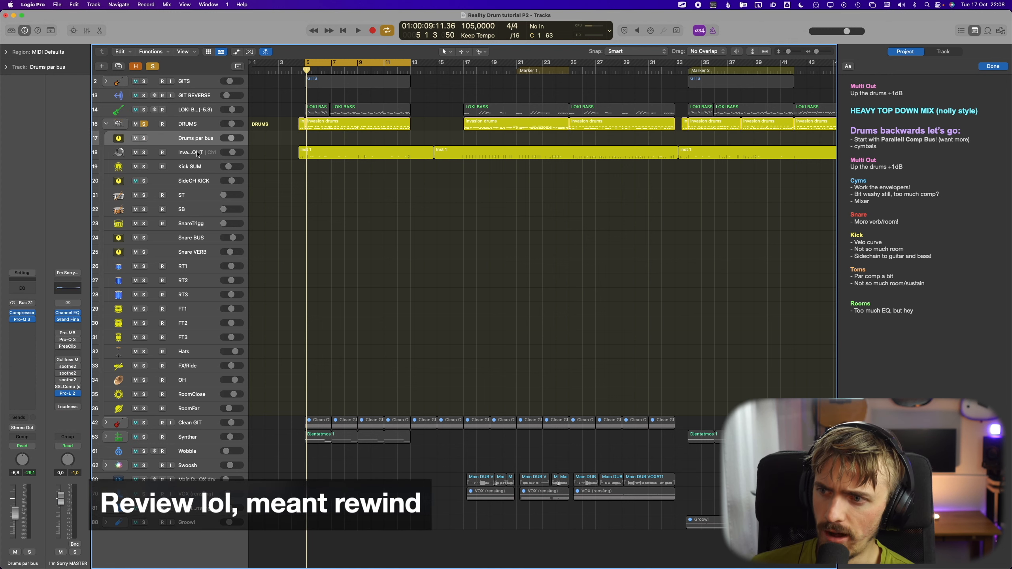
click(192, 169)
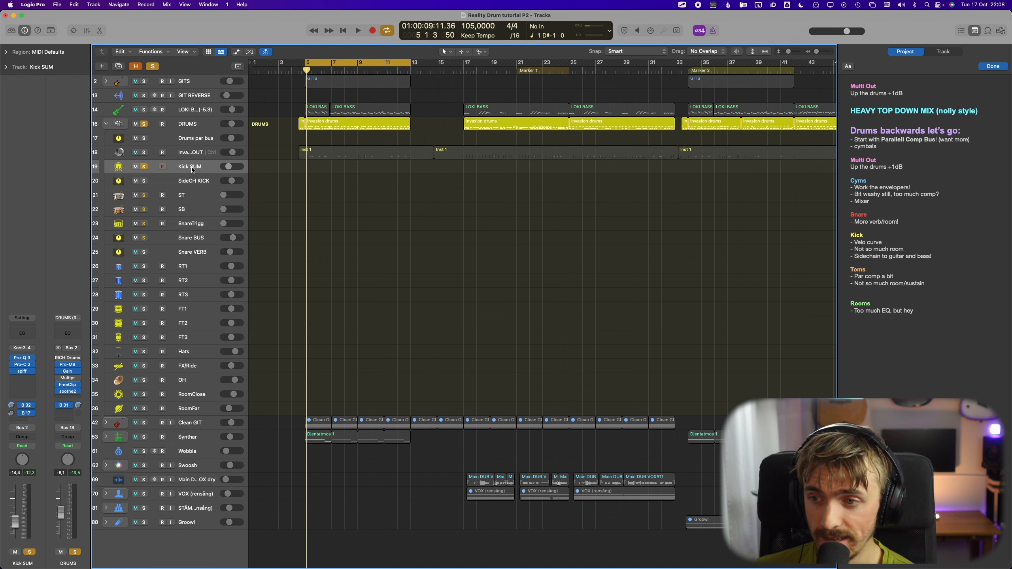
key(space)
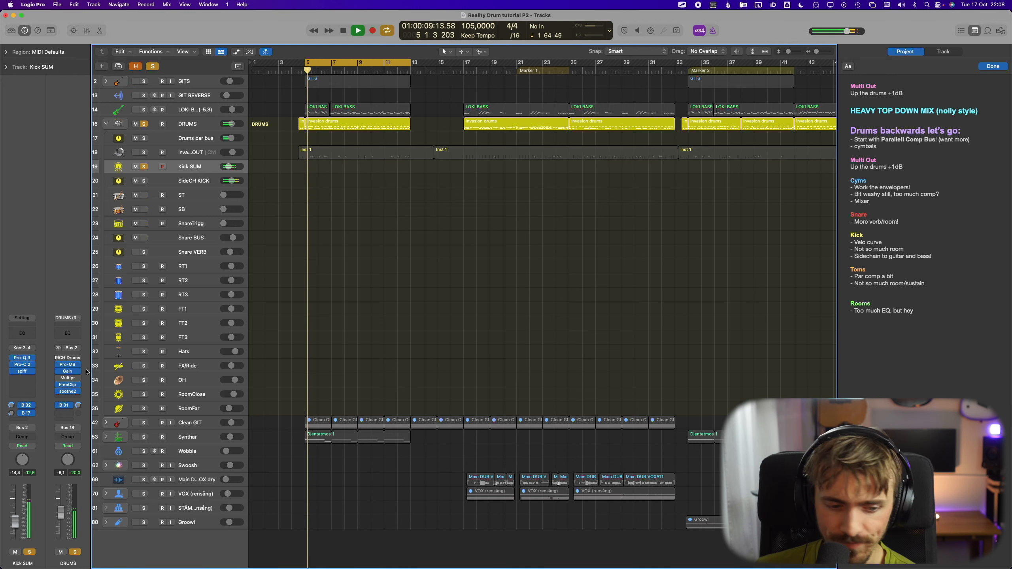
drag(12, 358, 11, 371)
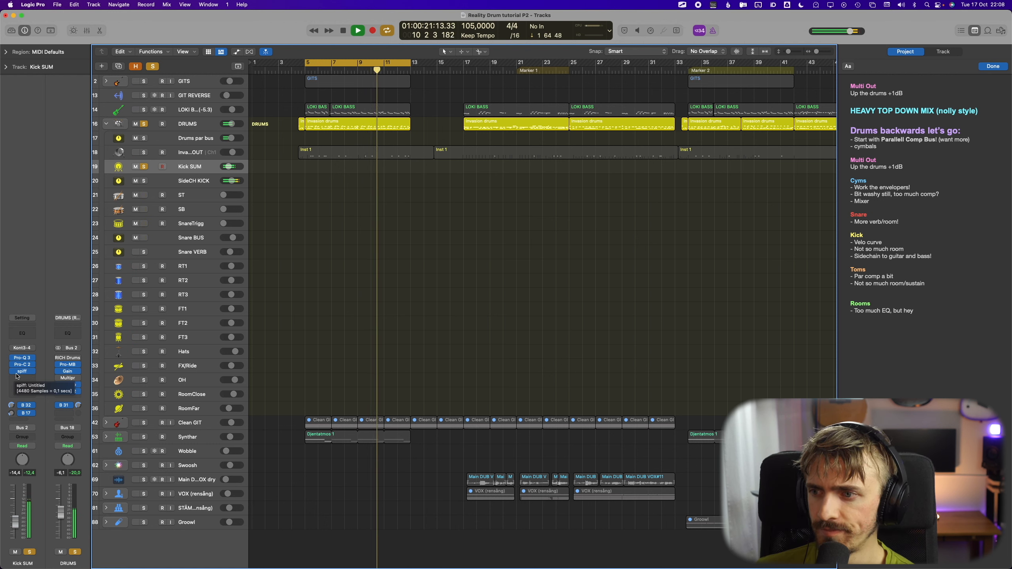
Bypass all effect plug-ins on Snare BUS and solo it alongside Kick SUM to audition the raw snare
click(201, 196)
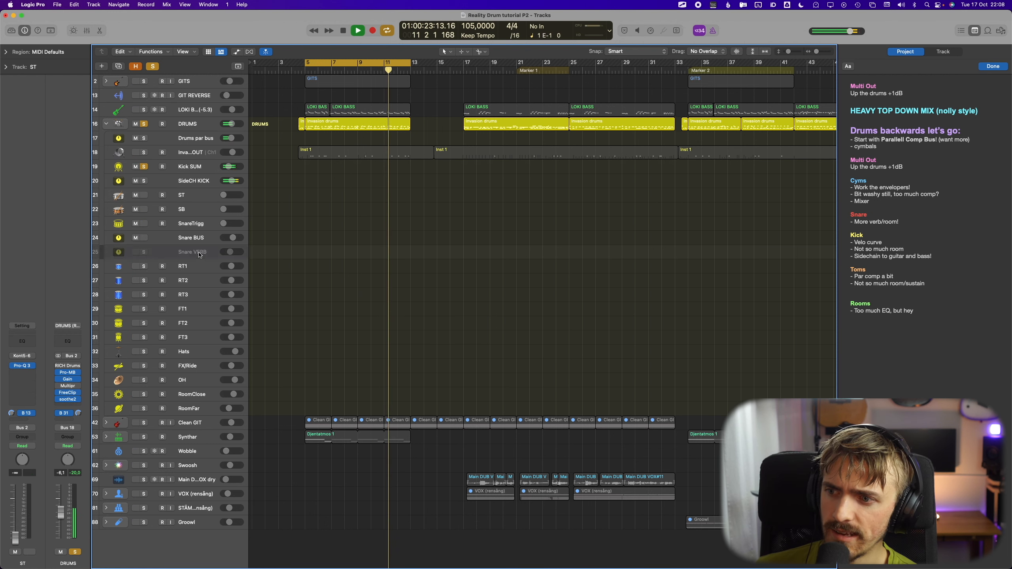
click(203, 239)
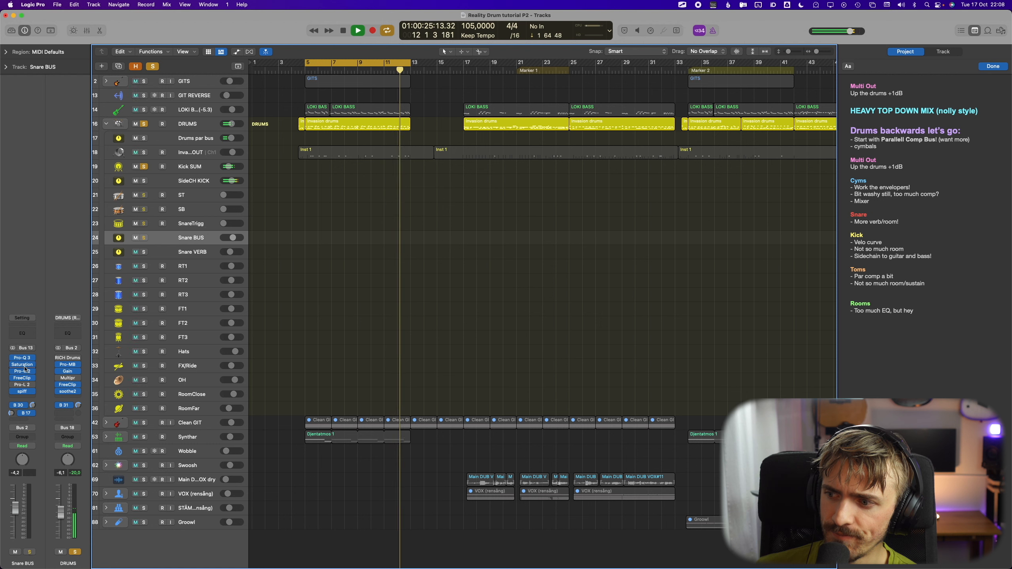
click(24, 318)
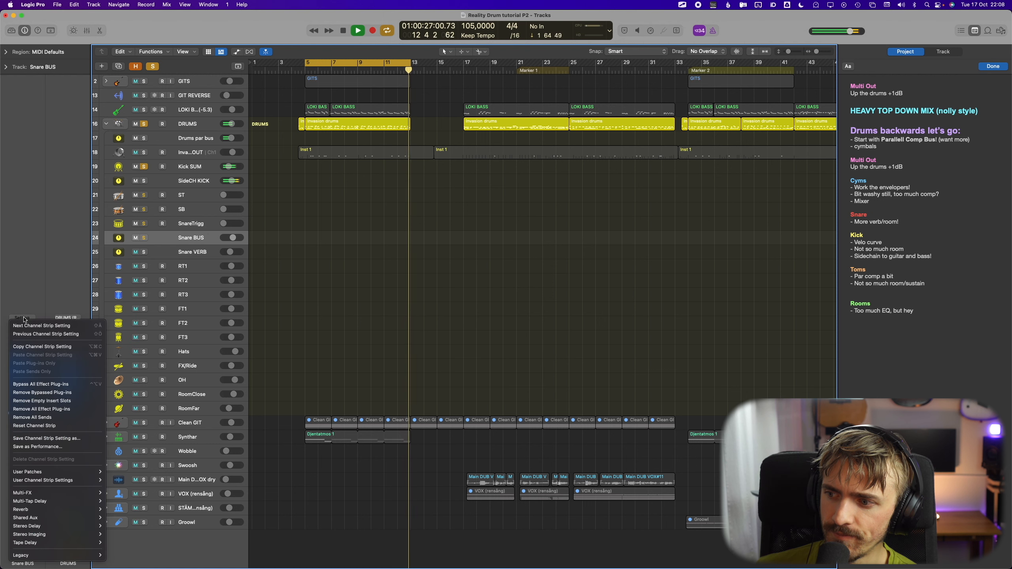
click(37, 384)
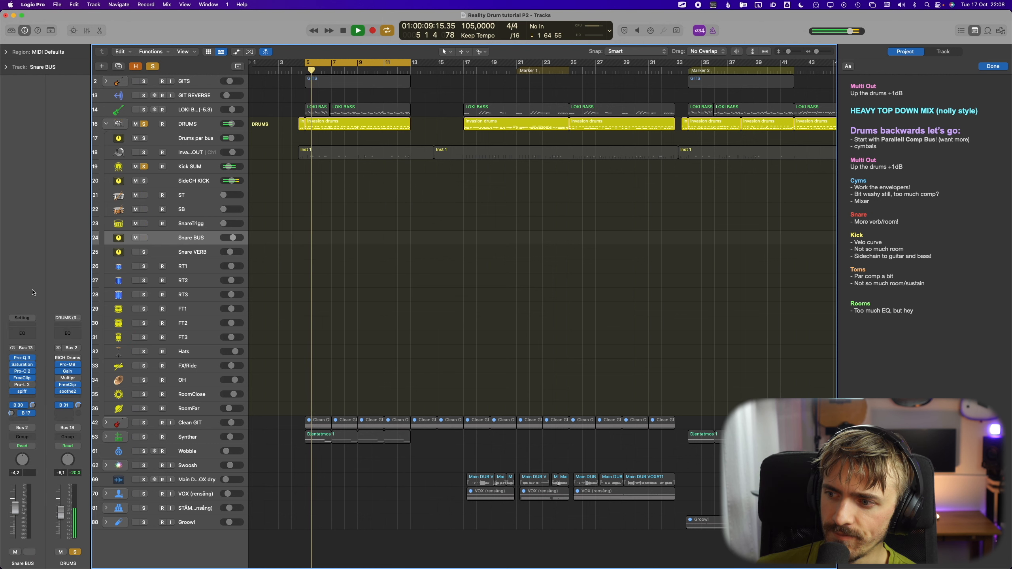
click(144, 238)
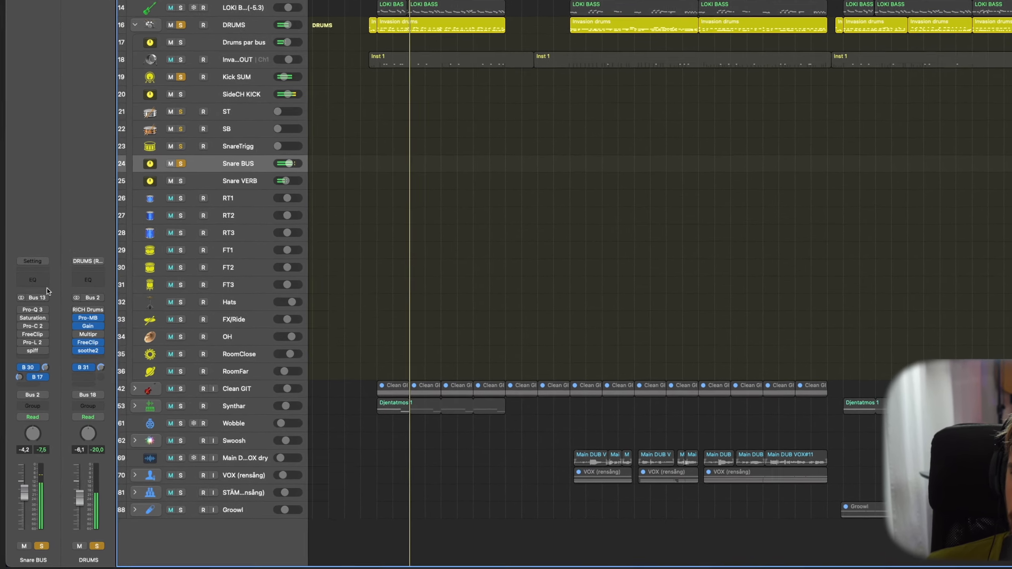
Add Snare VERB to the solo and re-enable all effect plug-ins on Snare BUS to compare the processed snare
click(181, 181)
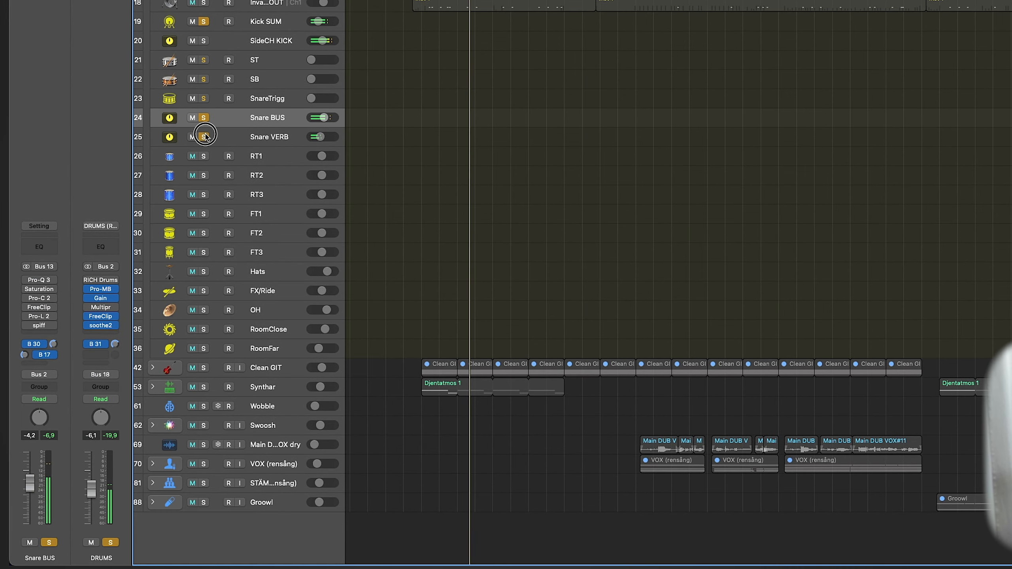
click(39, 226)
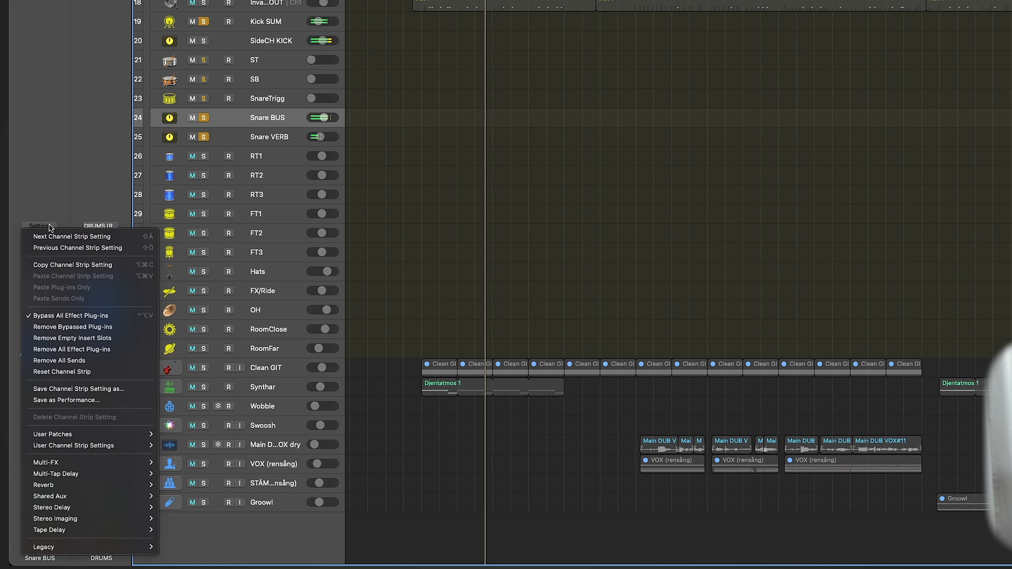
click(82, 317)
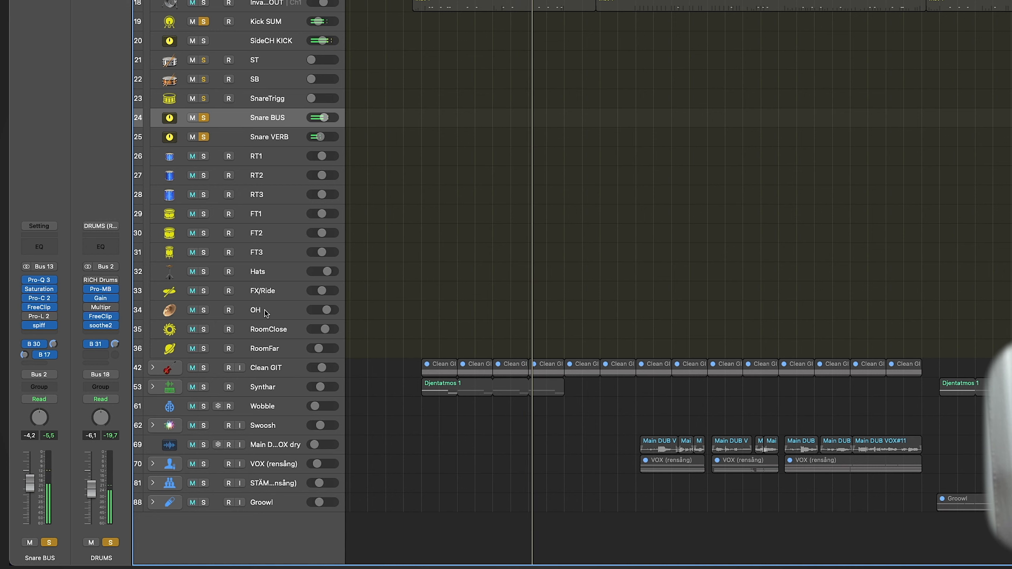
Solo RoomClose and RoomFar alongside the kick and snare, and play the loop with RoomClose's channel strip shown
click(206, 330)
click(205, 349)
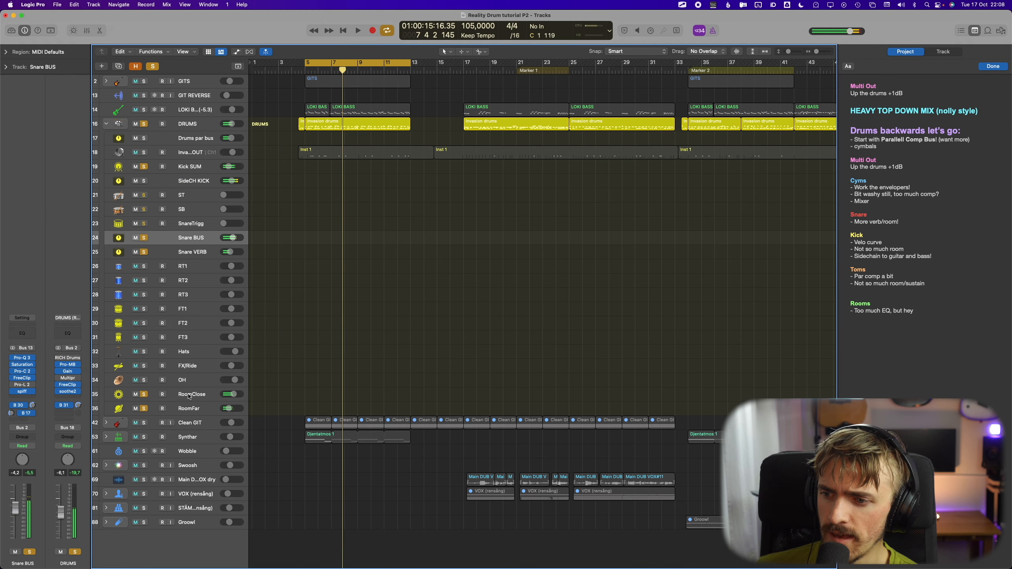
click(205, 398)
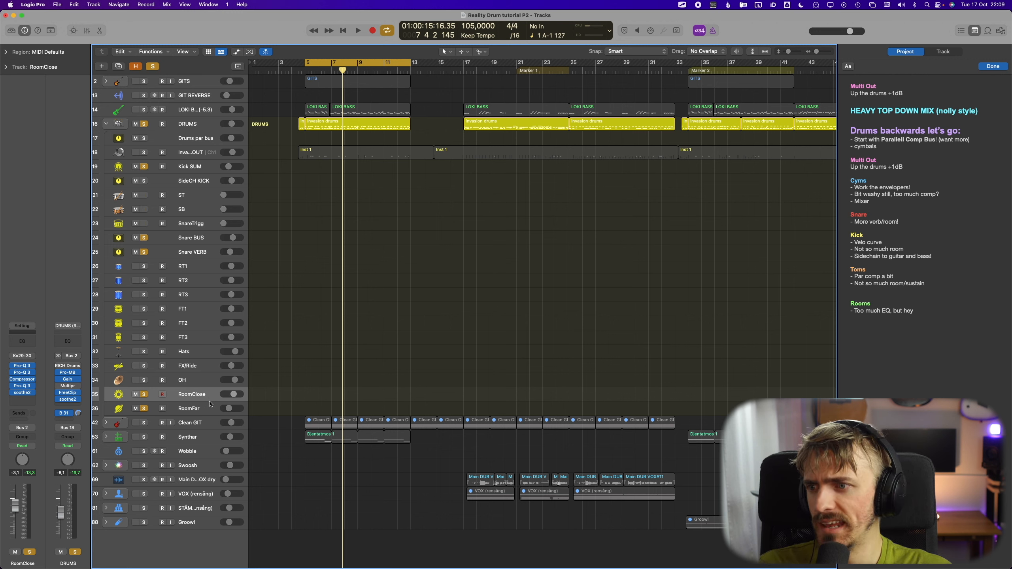
key(space)
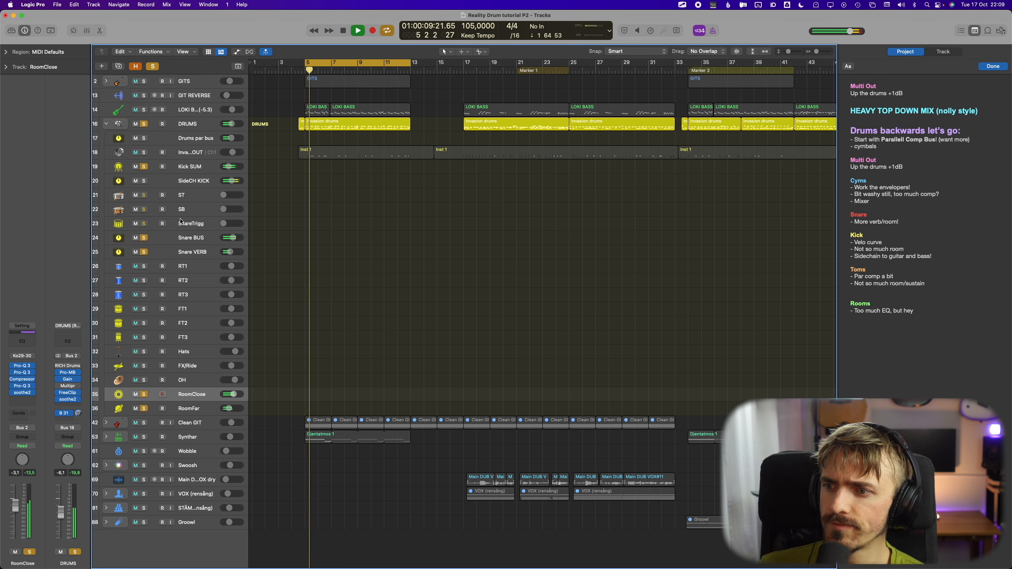
Remove the kick, snare and room solos, solo OH, and audition it with all its effect plug-ins bypassed
click(145, 238)
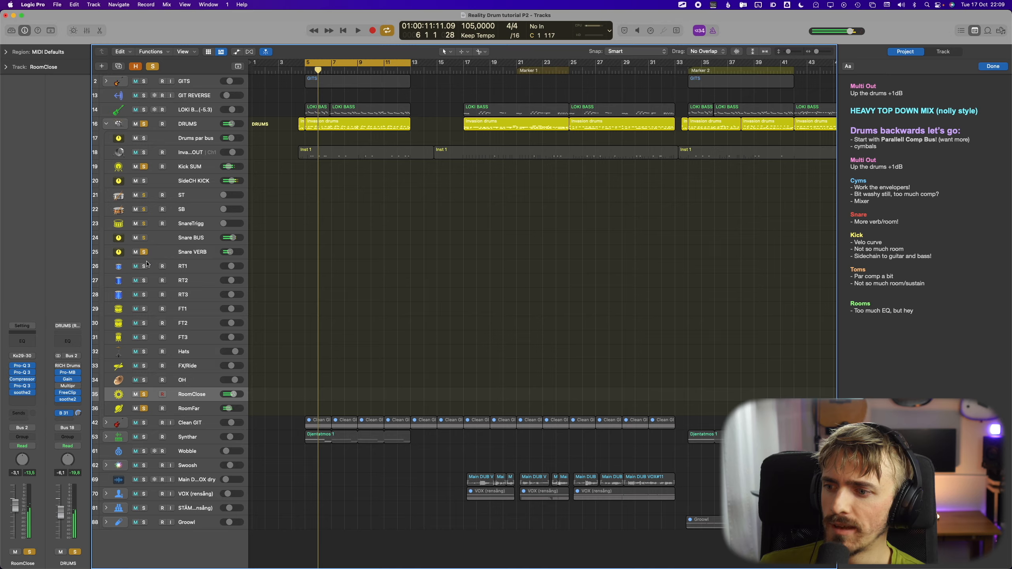
click(145, 395)
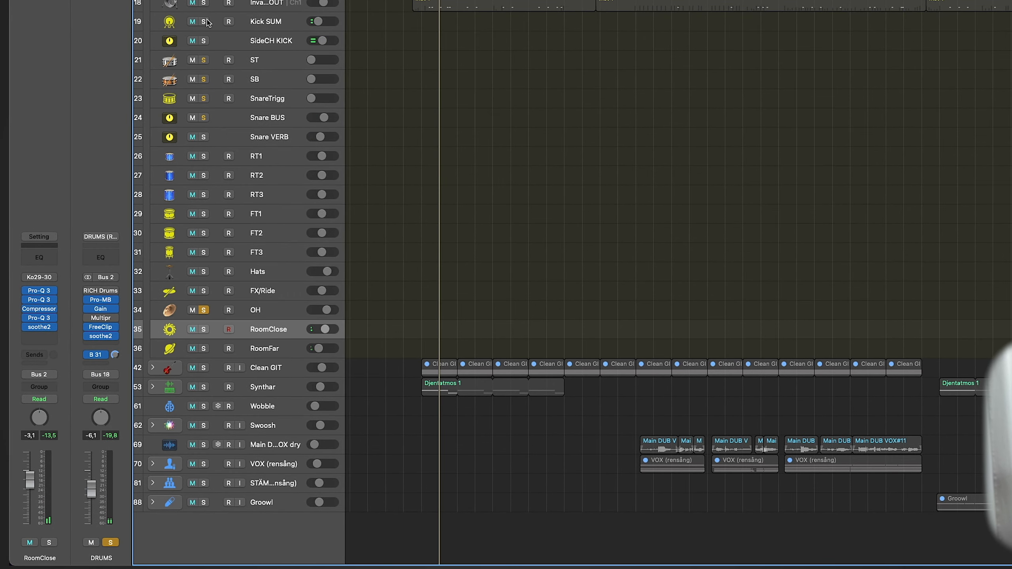
key(Up)
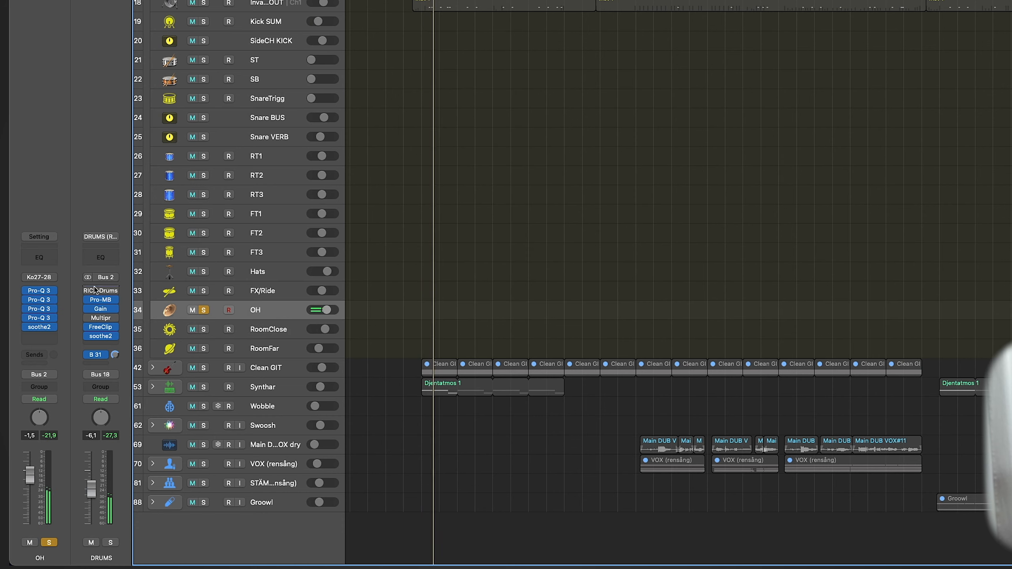
click(39, 237)
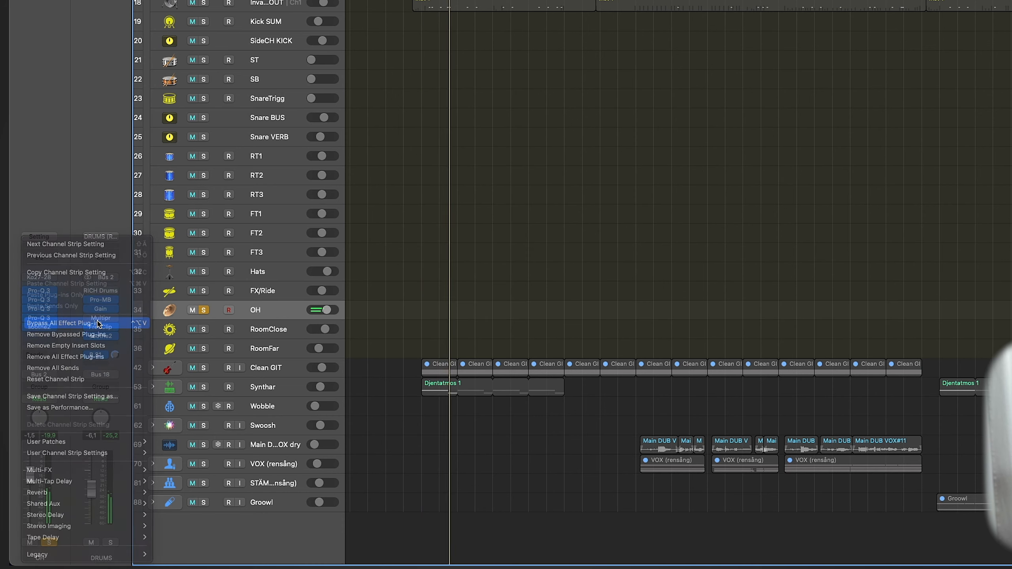
click(99, 323)
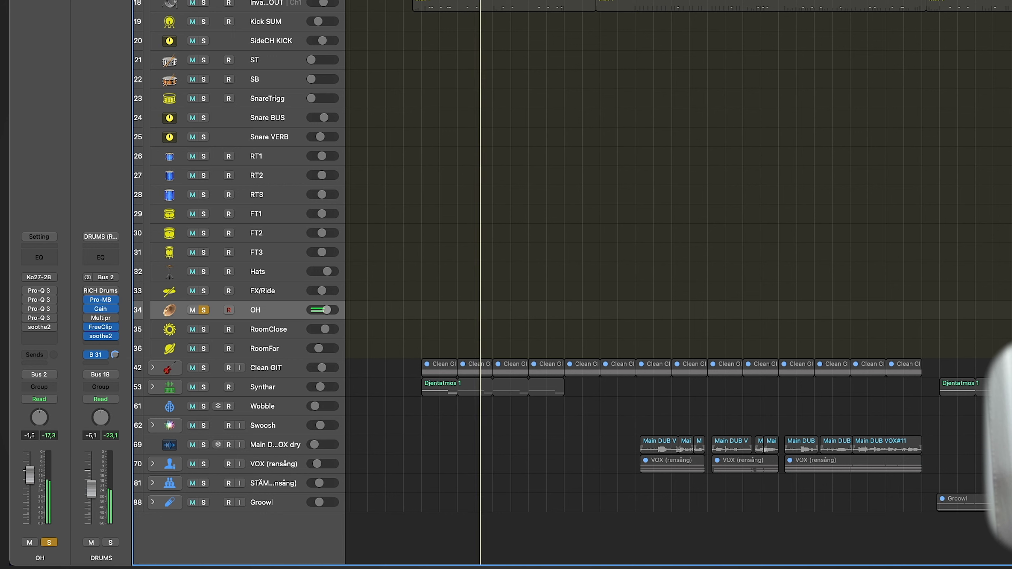
Clear the solos and compare OH's effect plug-ins bypassed and re-enabled within the full mix
key(s)
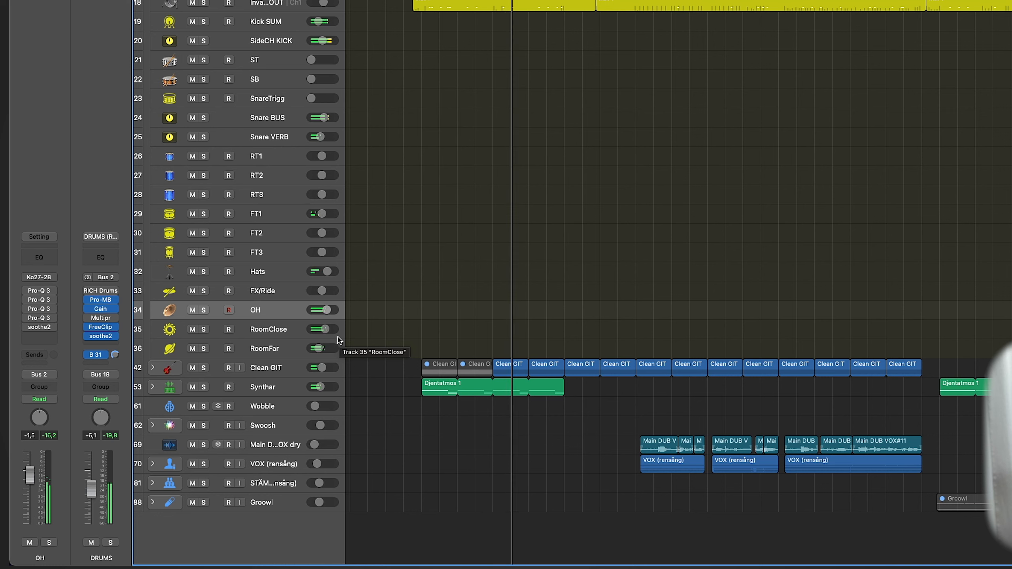
click(47, 238)
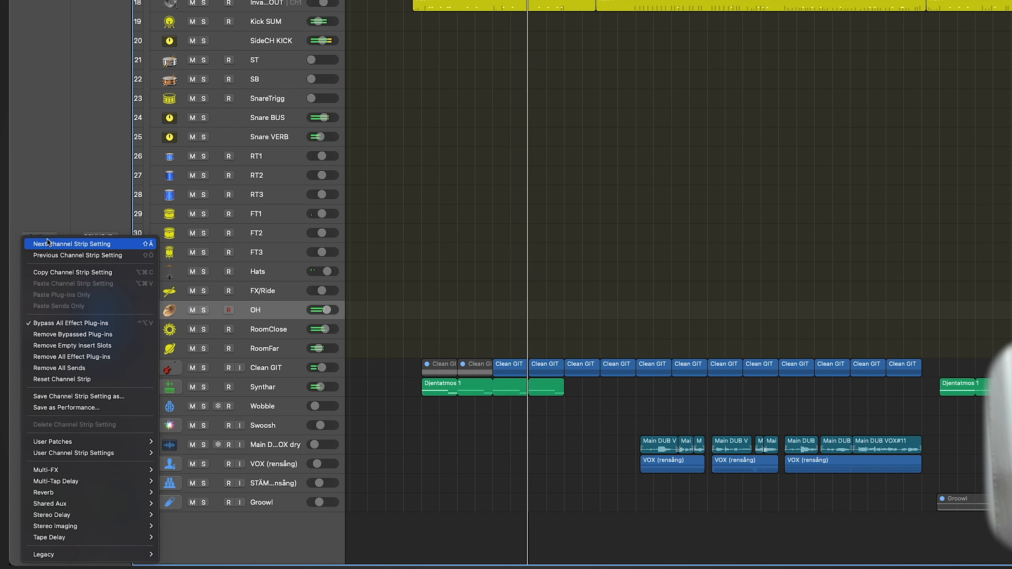
click(71, 323)
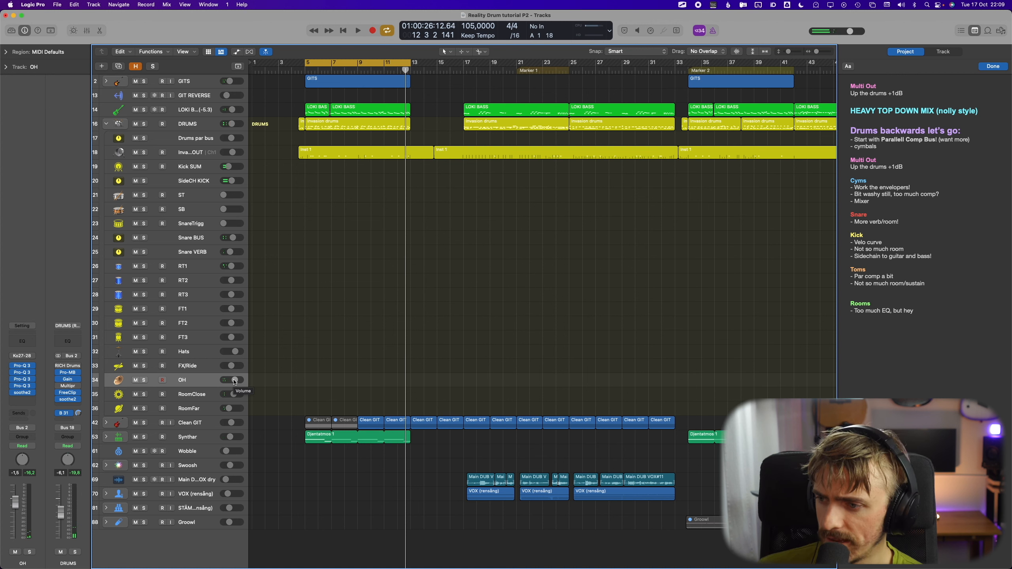
Select RoomClose, Hats and Snare VERB in turn to examine their insert chains
click(204, 392)
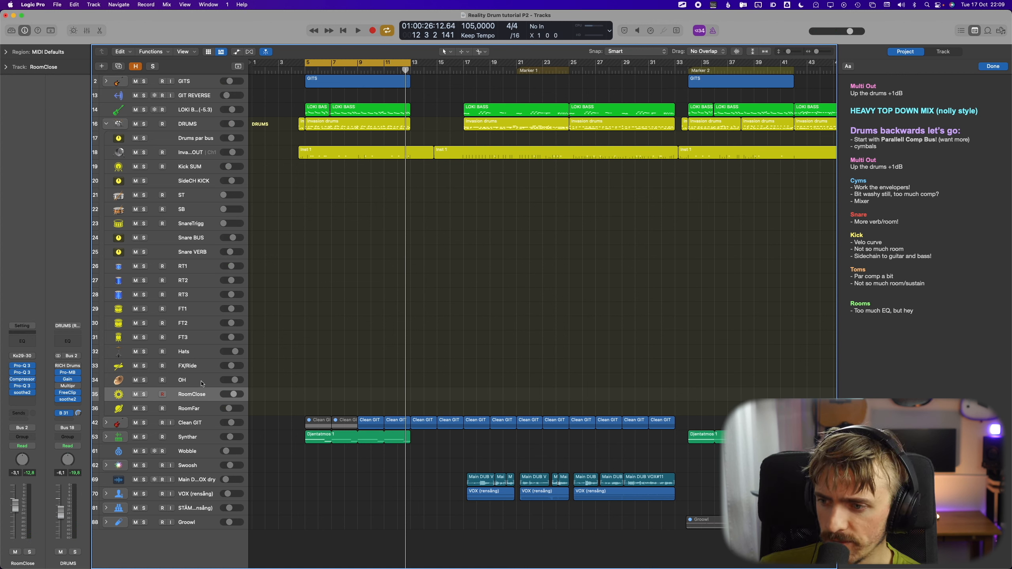
click(200, 351)
click(201, 251)
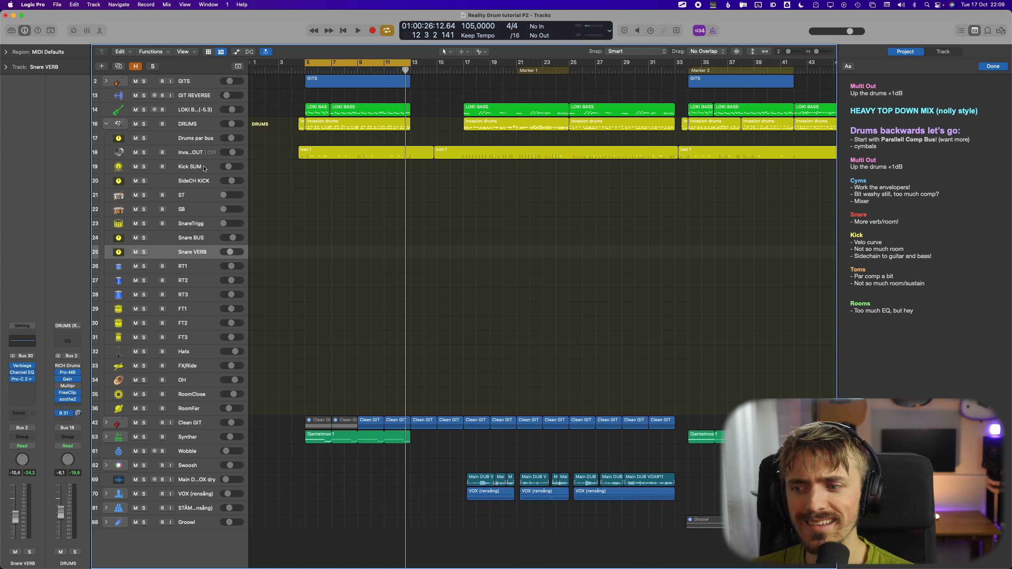